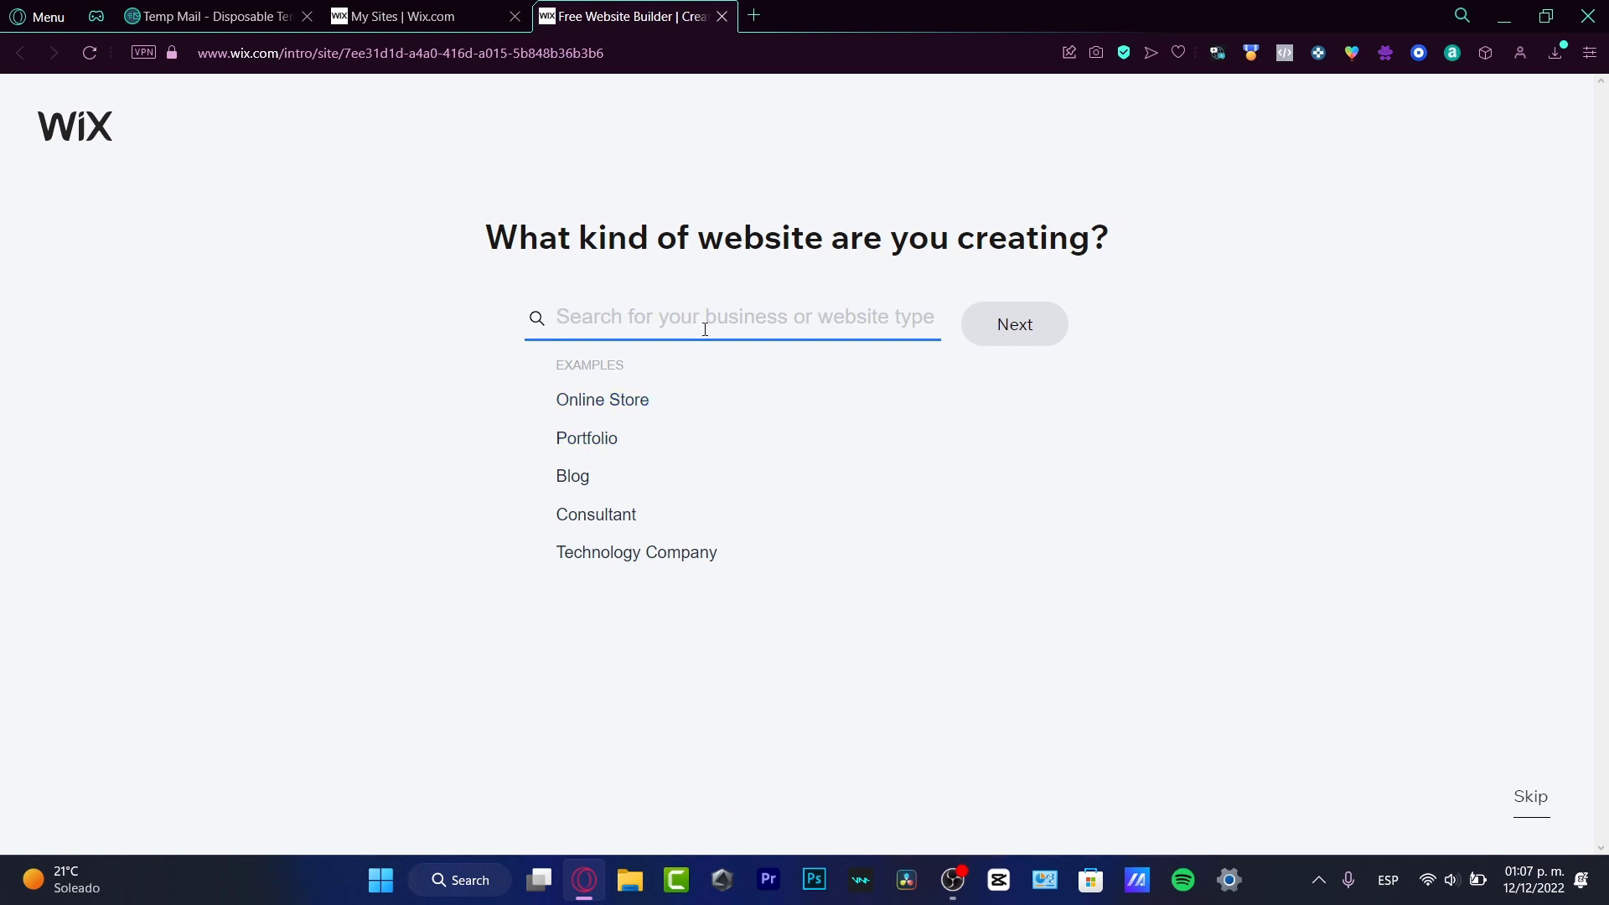
# Step: Search 'landing page', choose Product Landing Page as the site type, and continue
pyautogui.write('landing')
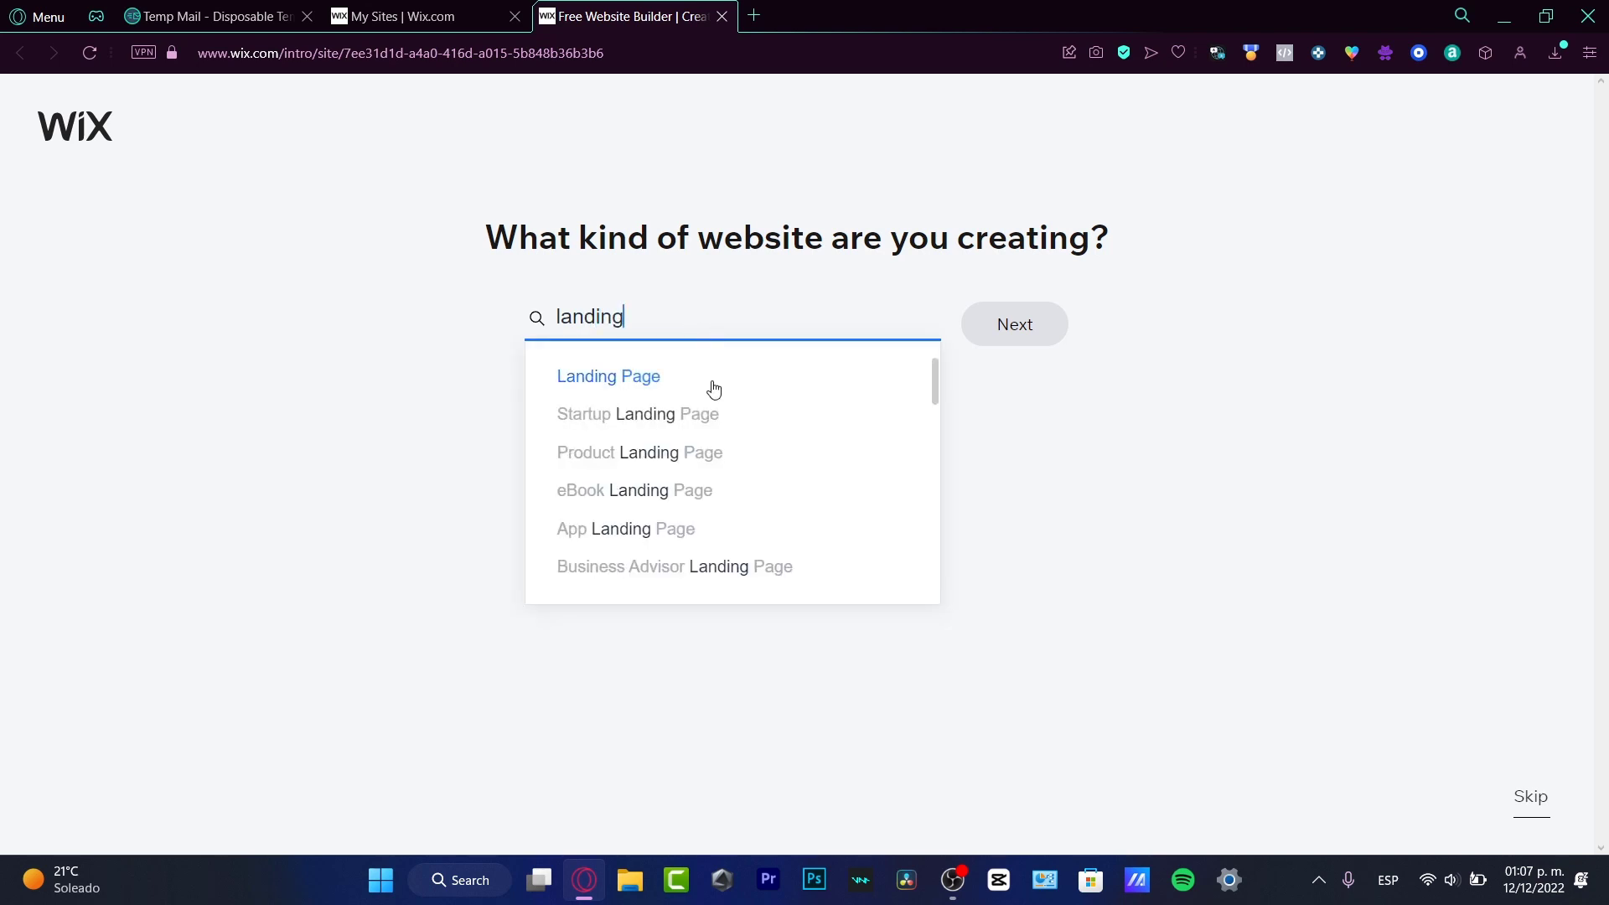
pyautogui.write('page')
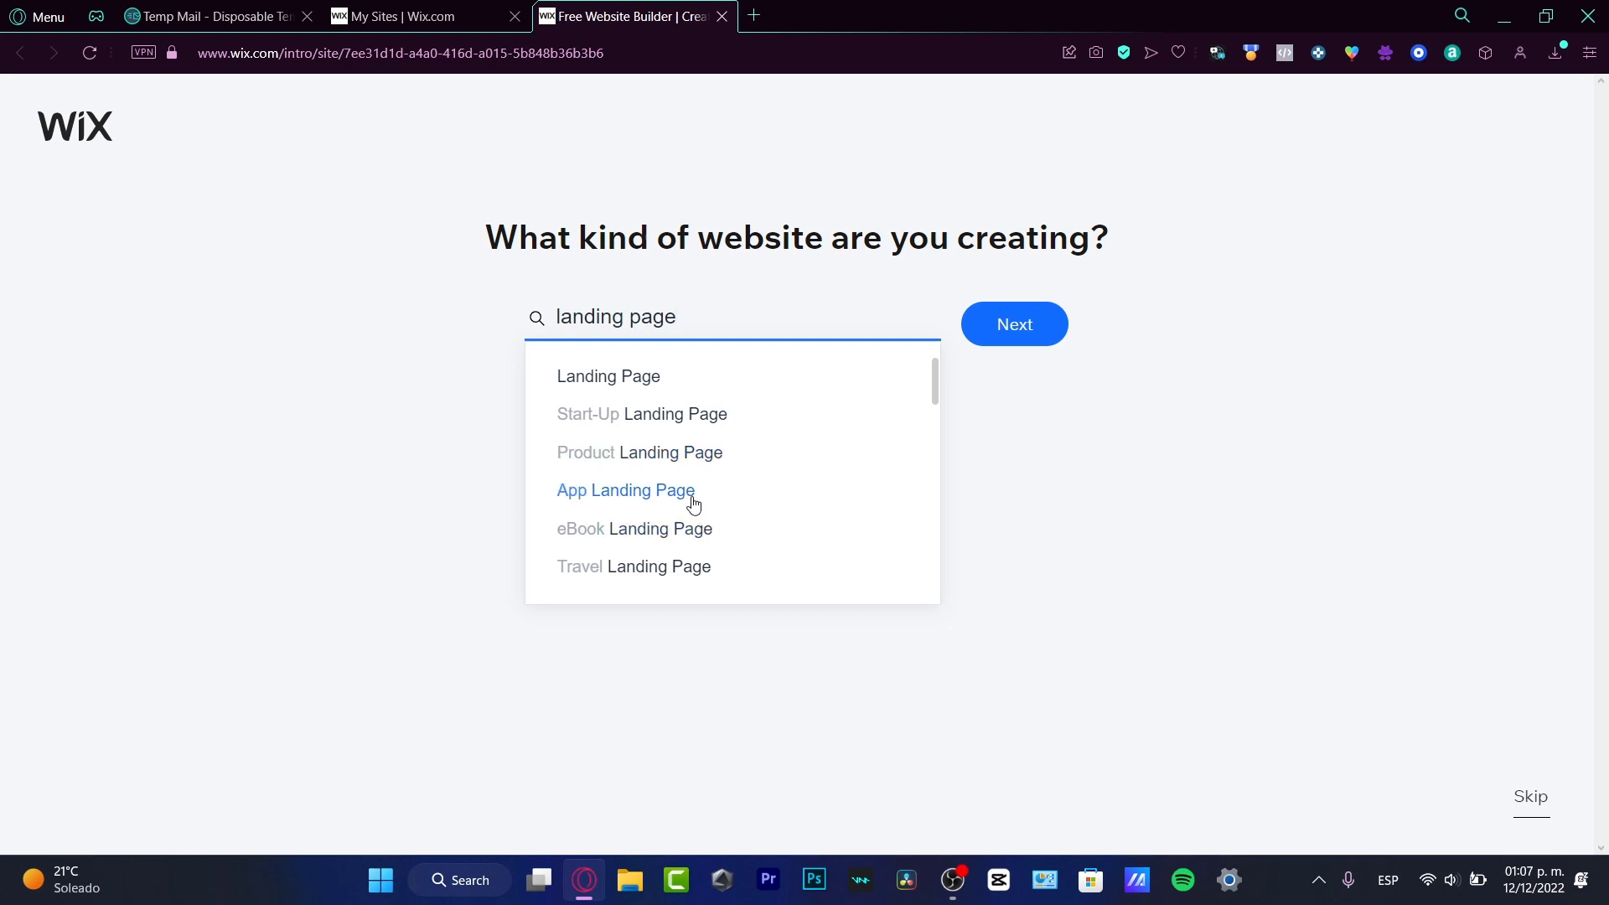
pyautogui.scroll(-3, 692, 536)
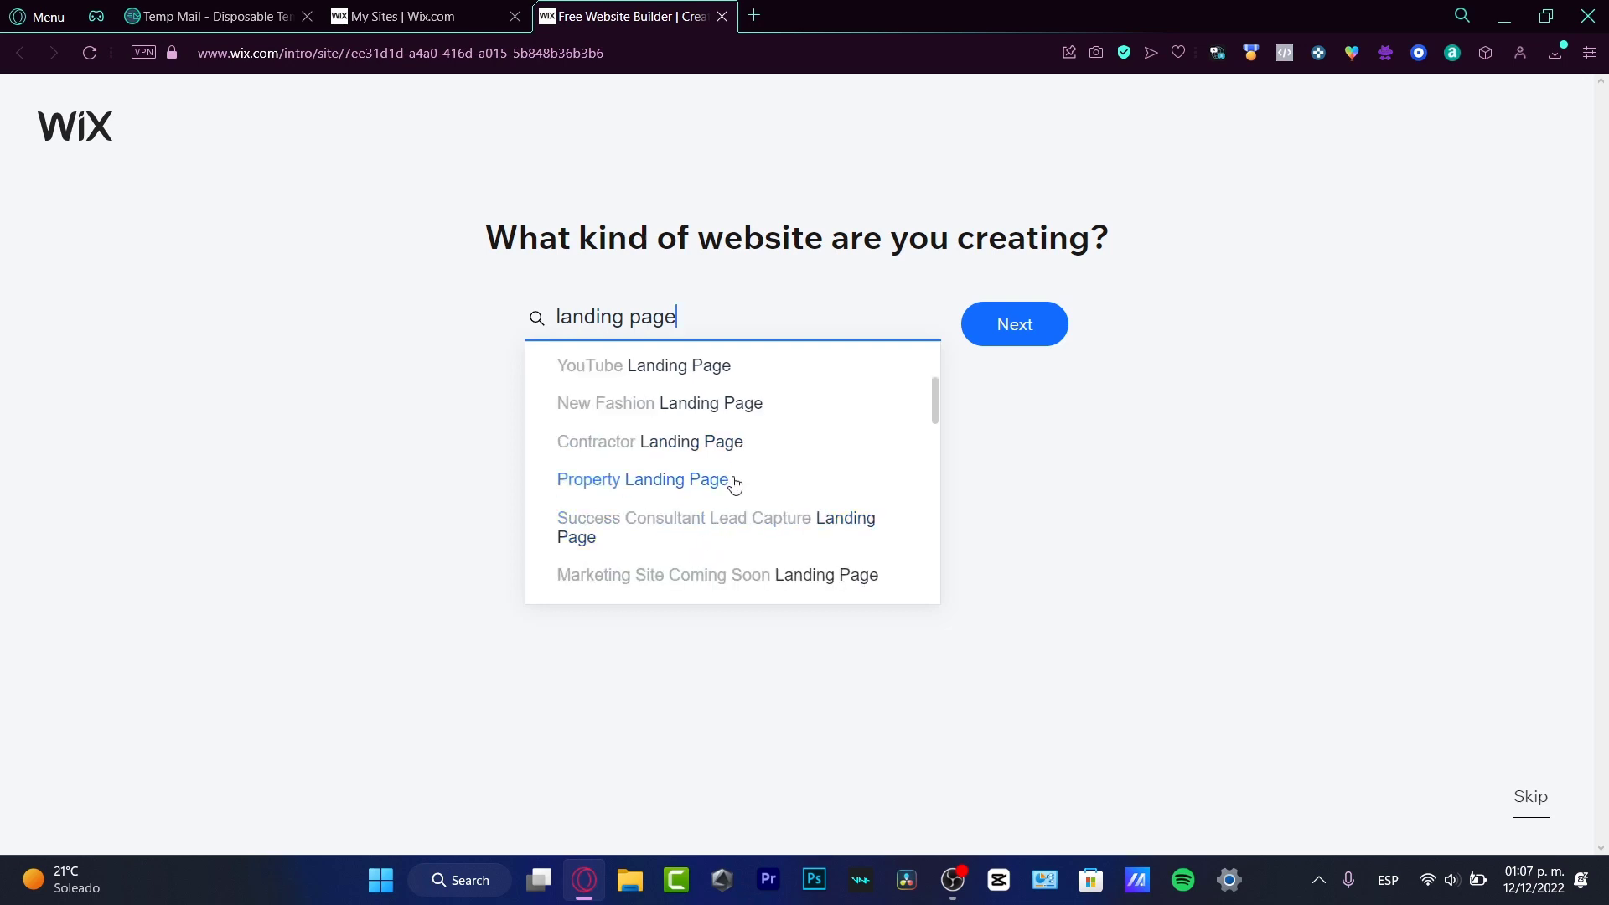
pyautogui.scroll(-3, 689, 516)
pyautogui.scroll(-3, 689, 517)
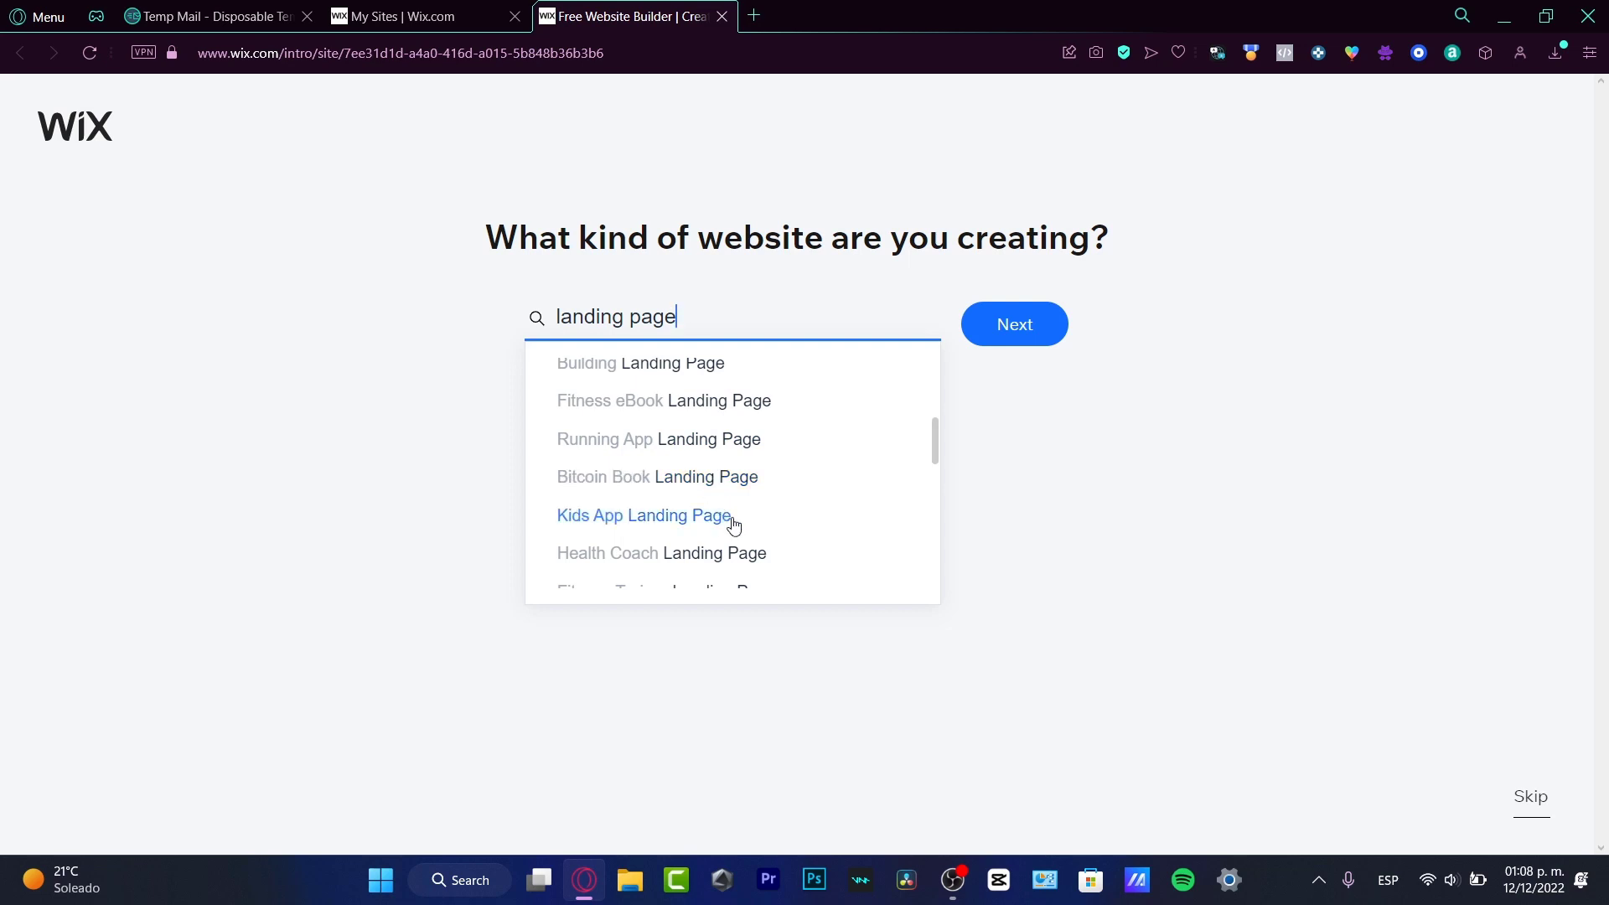
pyautogui.scroll(-3, 731, 526)
pyautogui.scroll(-3, 771, 518)
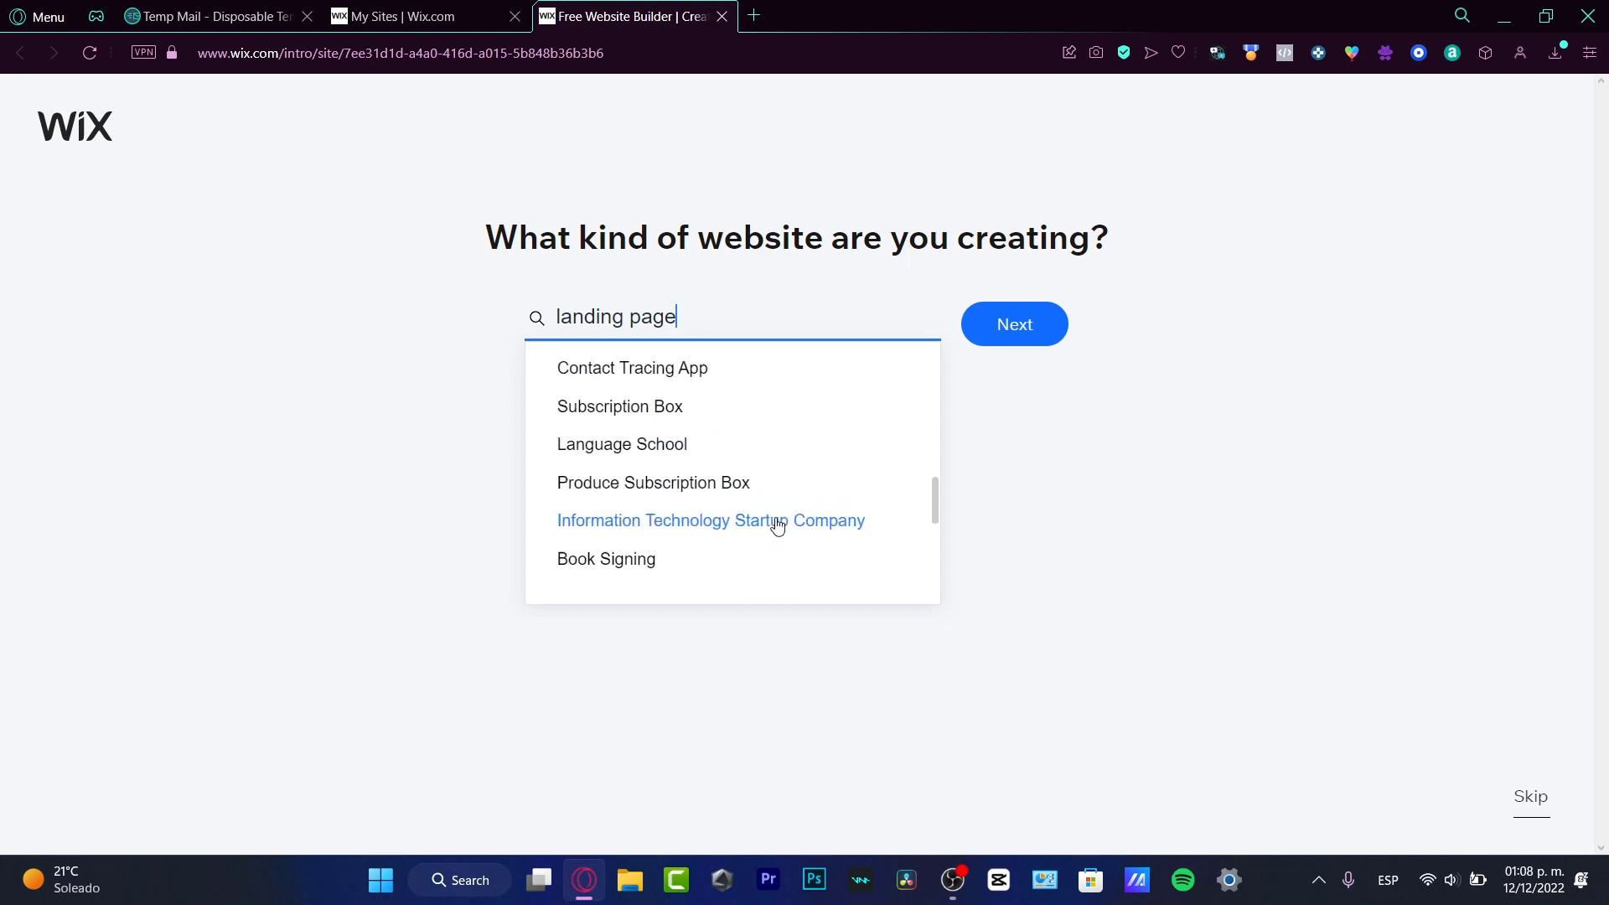
pyautogui.scroll(10, 780, 528)
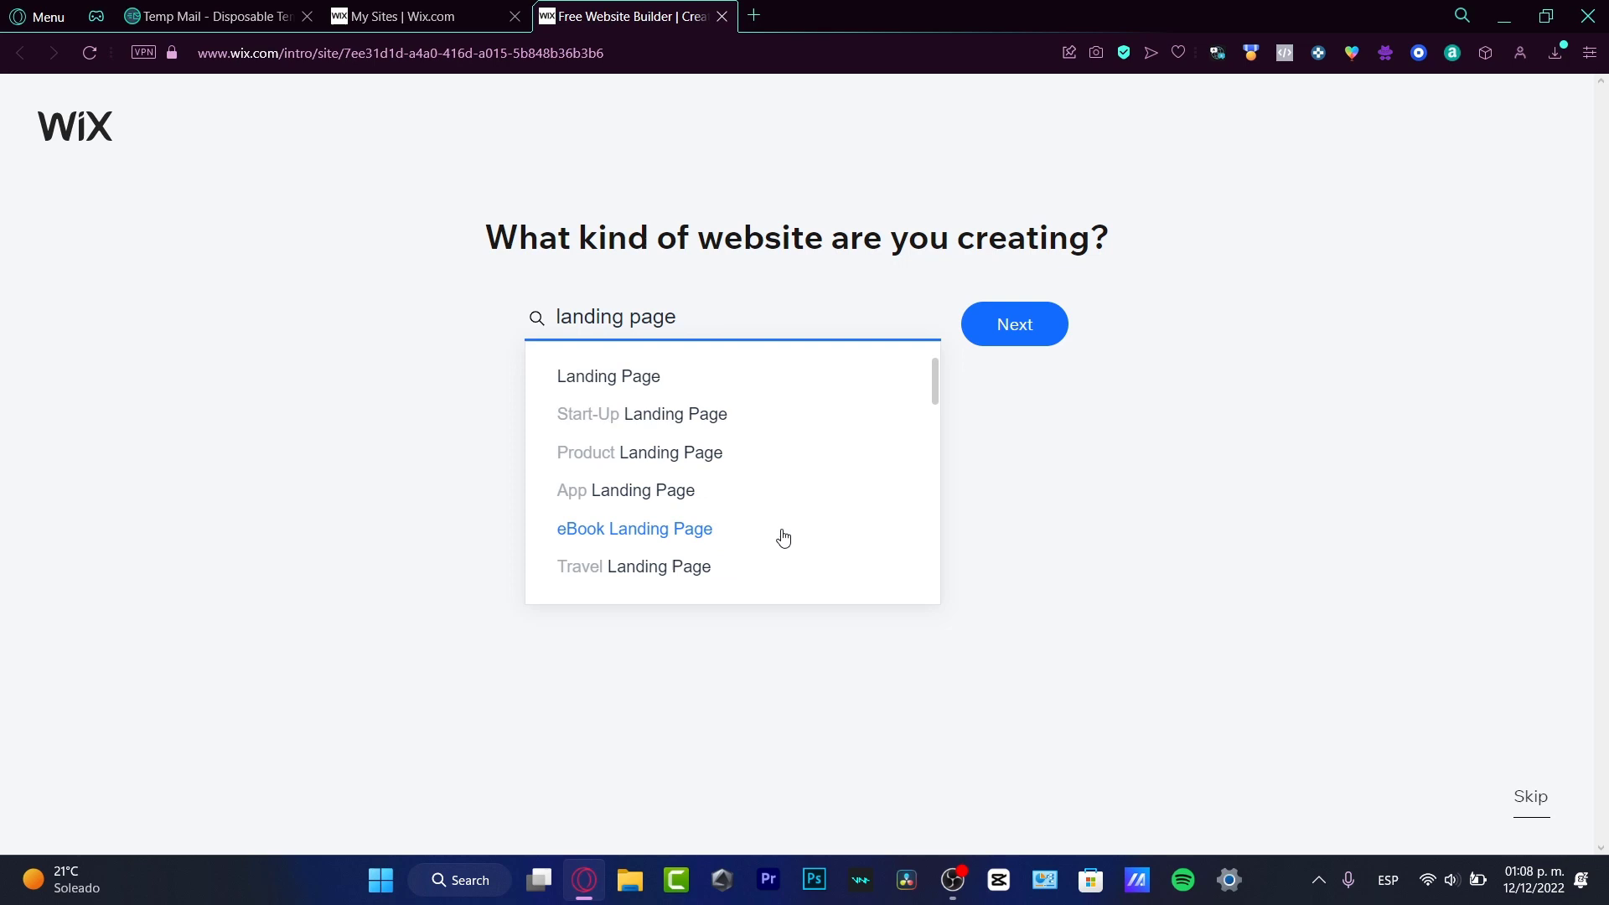
pyautogui.click(663, 453)
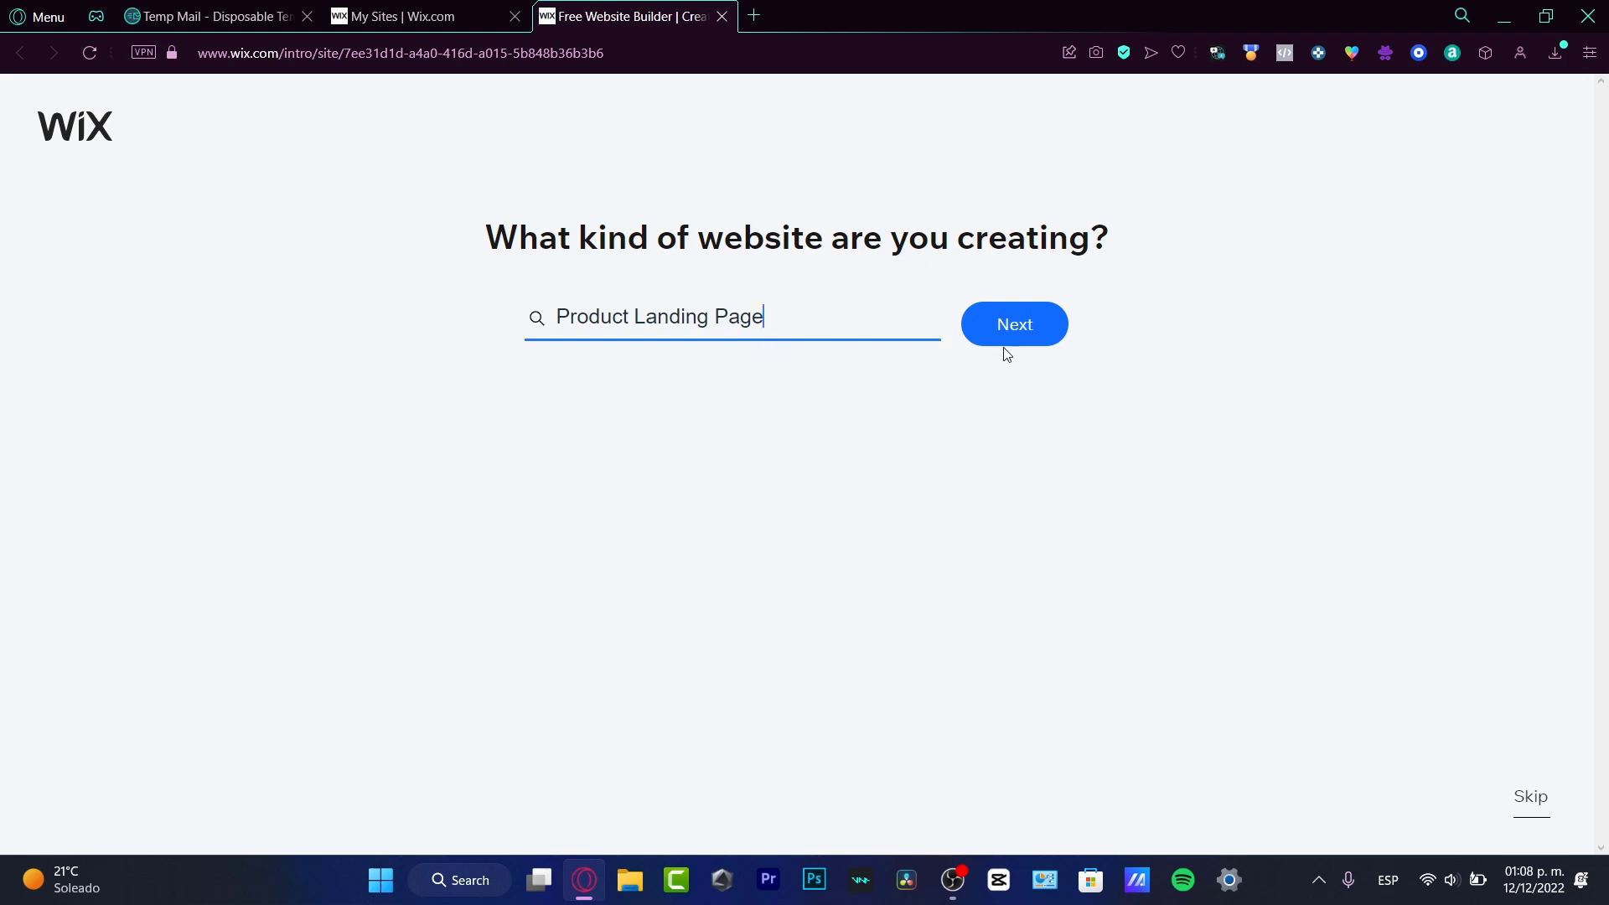
pyautogui.click(1031, 342)
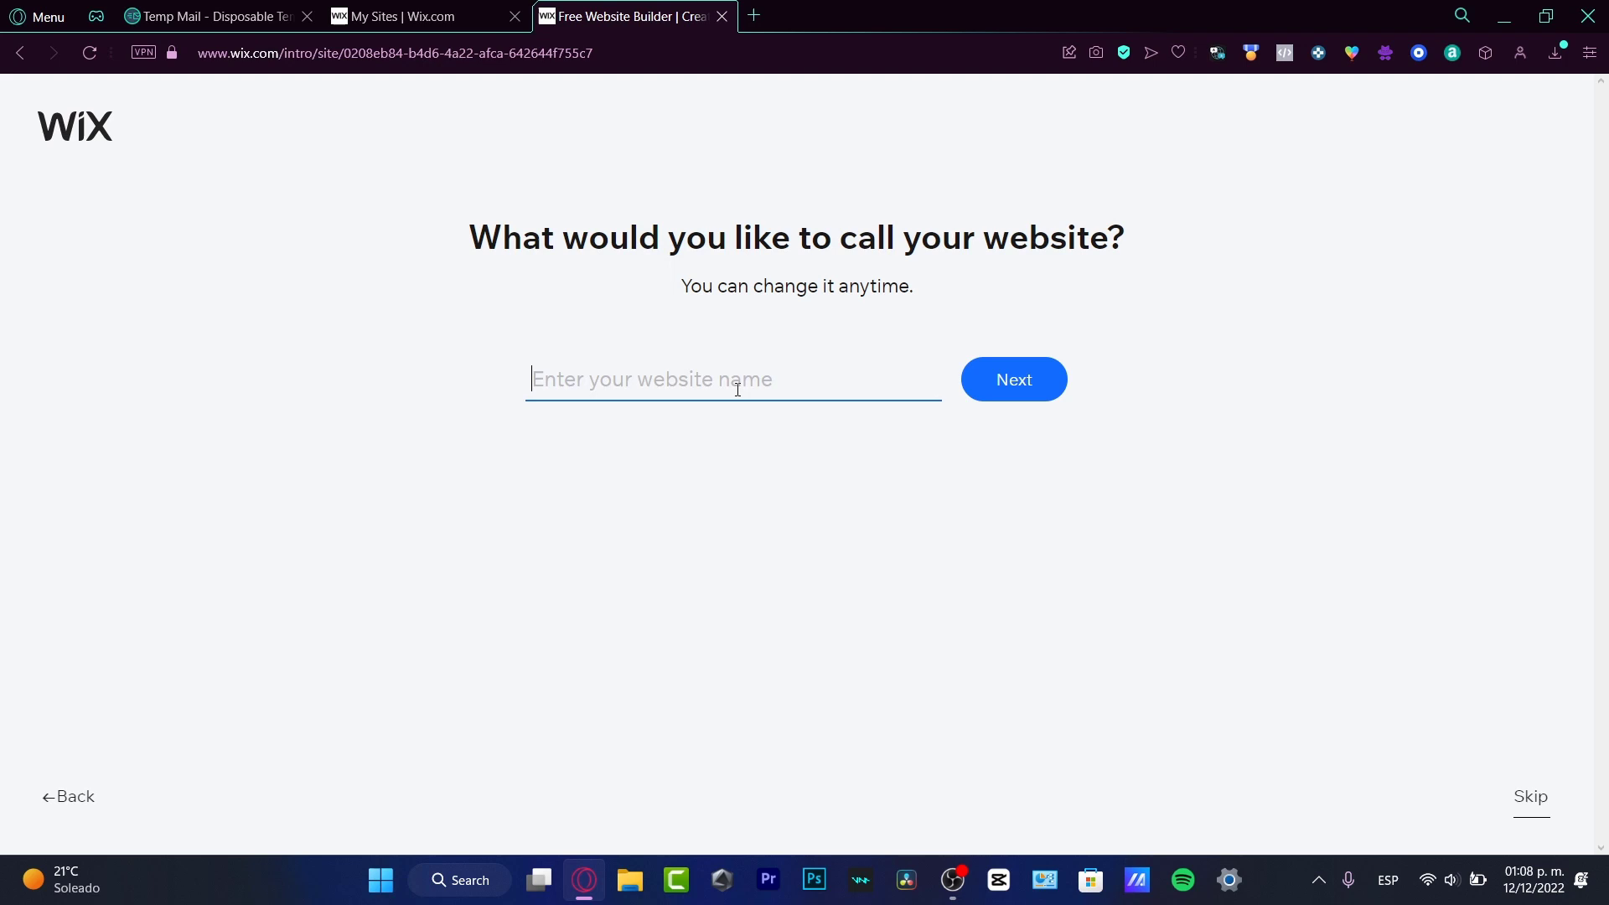
# Step: Enter 'pokeshop' as the website name and continue to the features question
pyautogui.write('pokeshop')
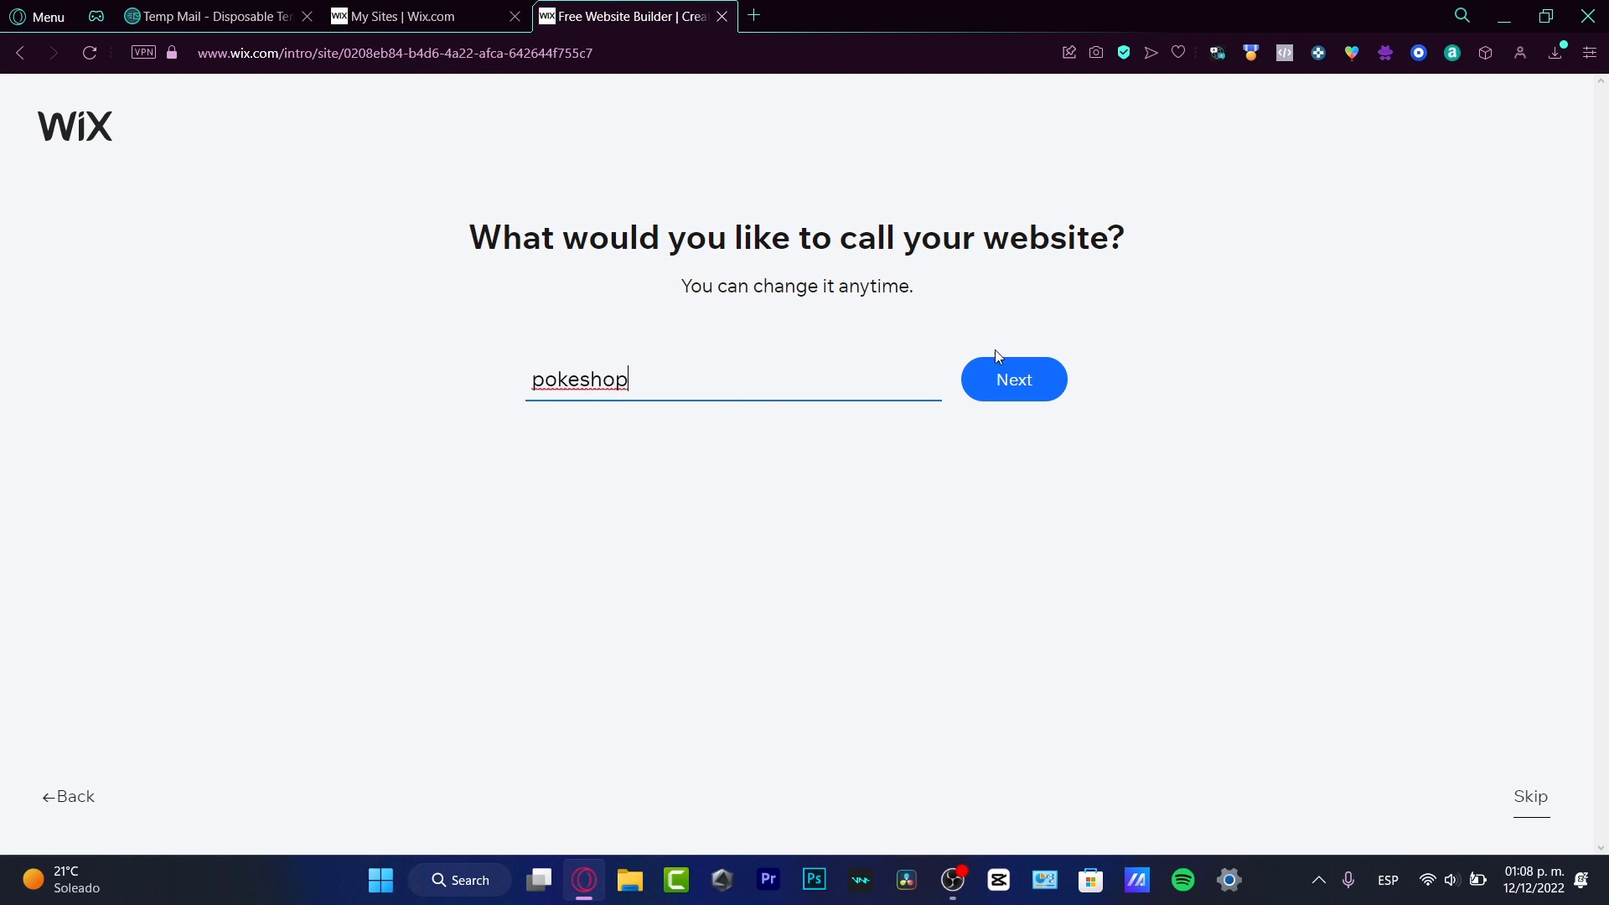
pyautogui.click(1018, 381)
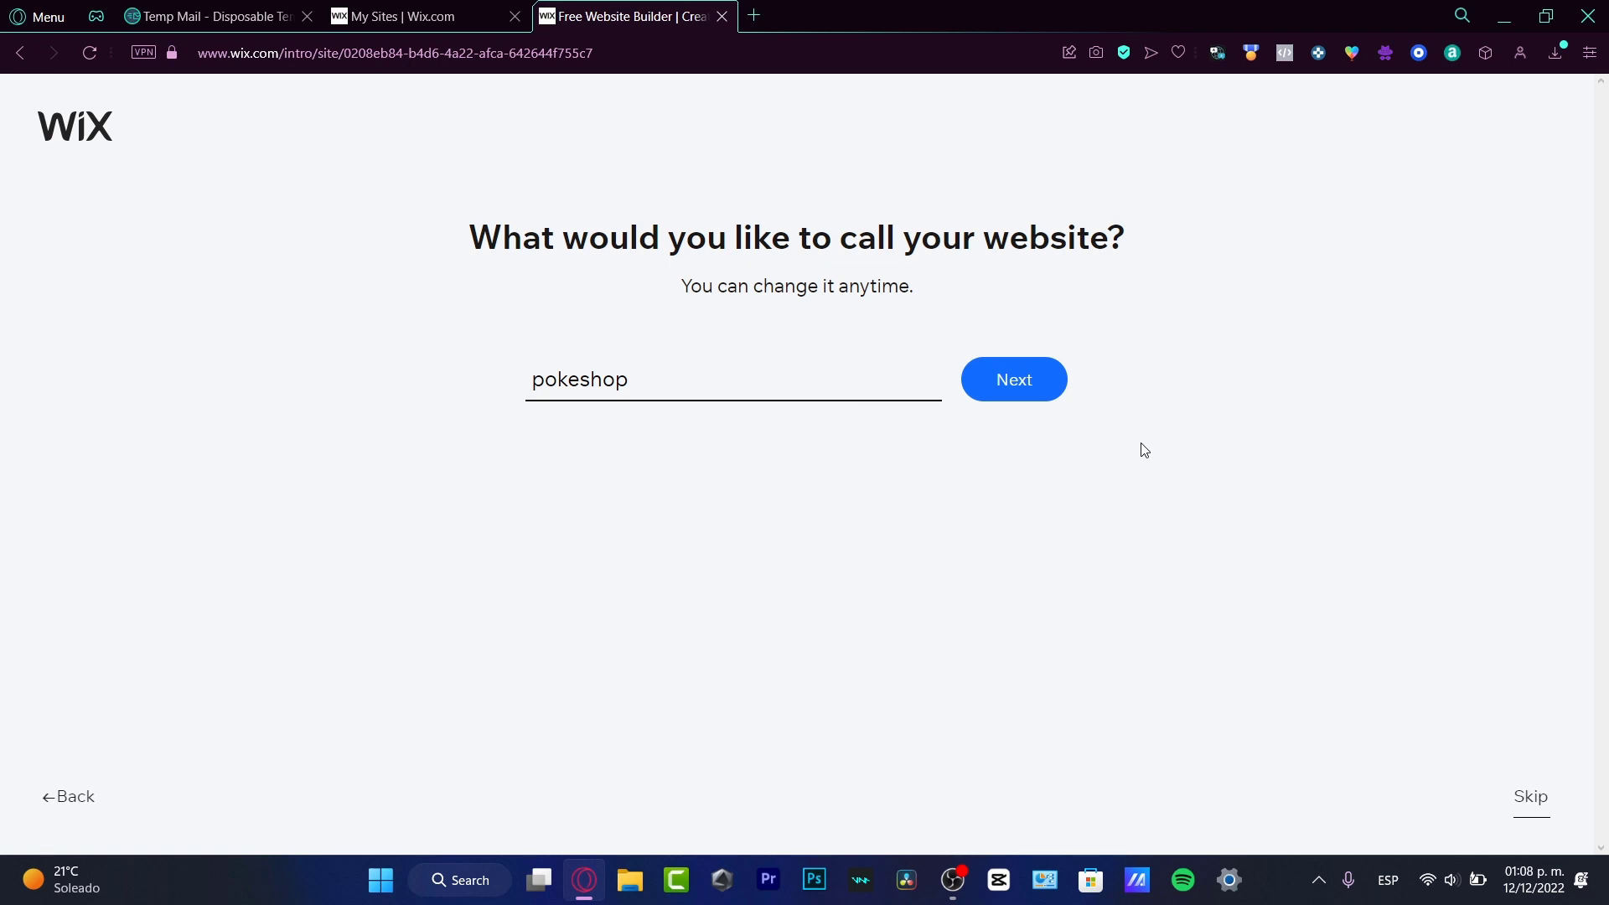
pyautogui.click(1021, 392)
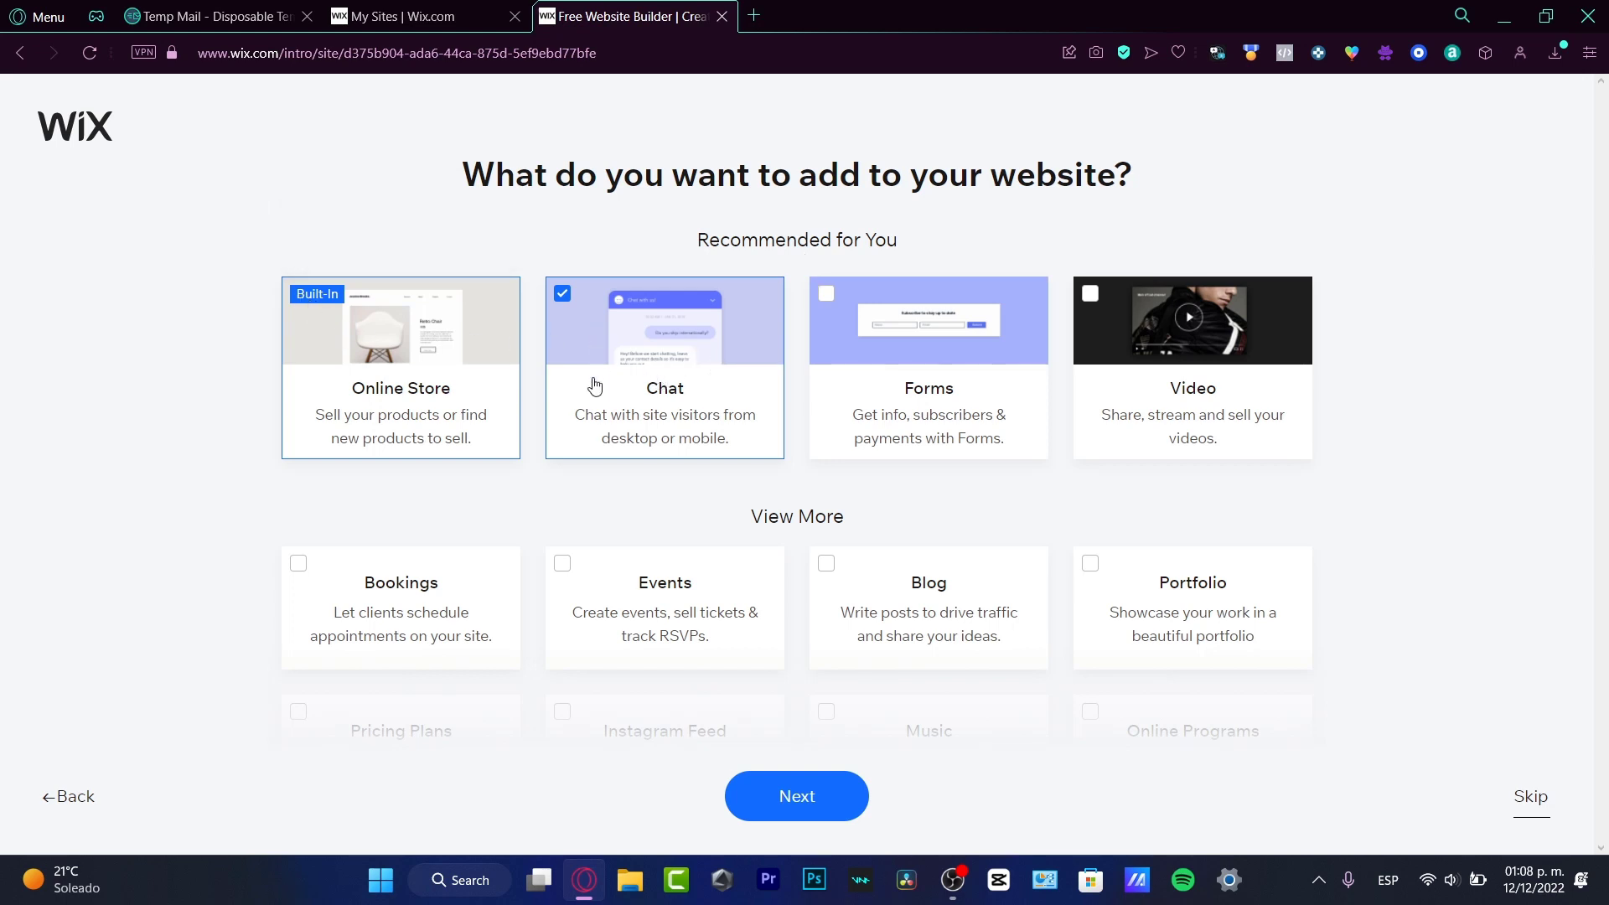
# Step: Tick Forms and Video alongside Chat, then confirm the chosen features
pyautogui.click(826, 297)
pyautogui.scroll(-3, 958, 337)
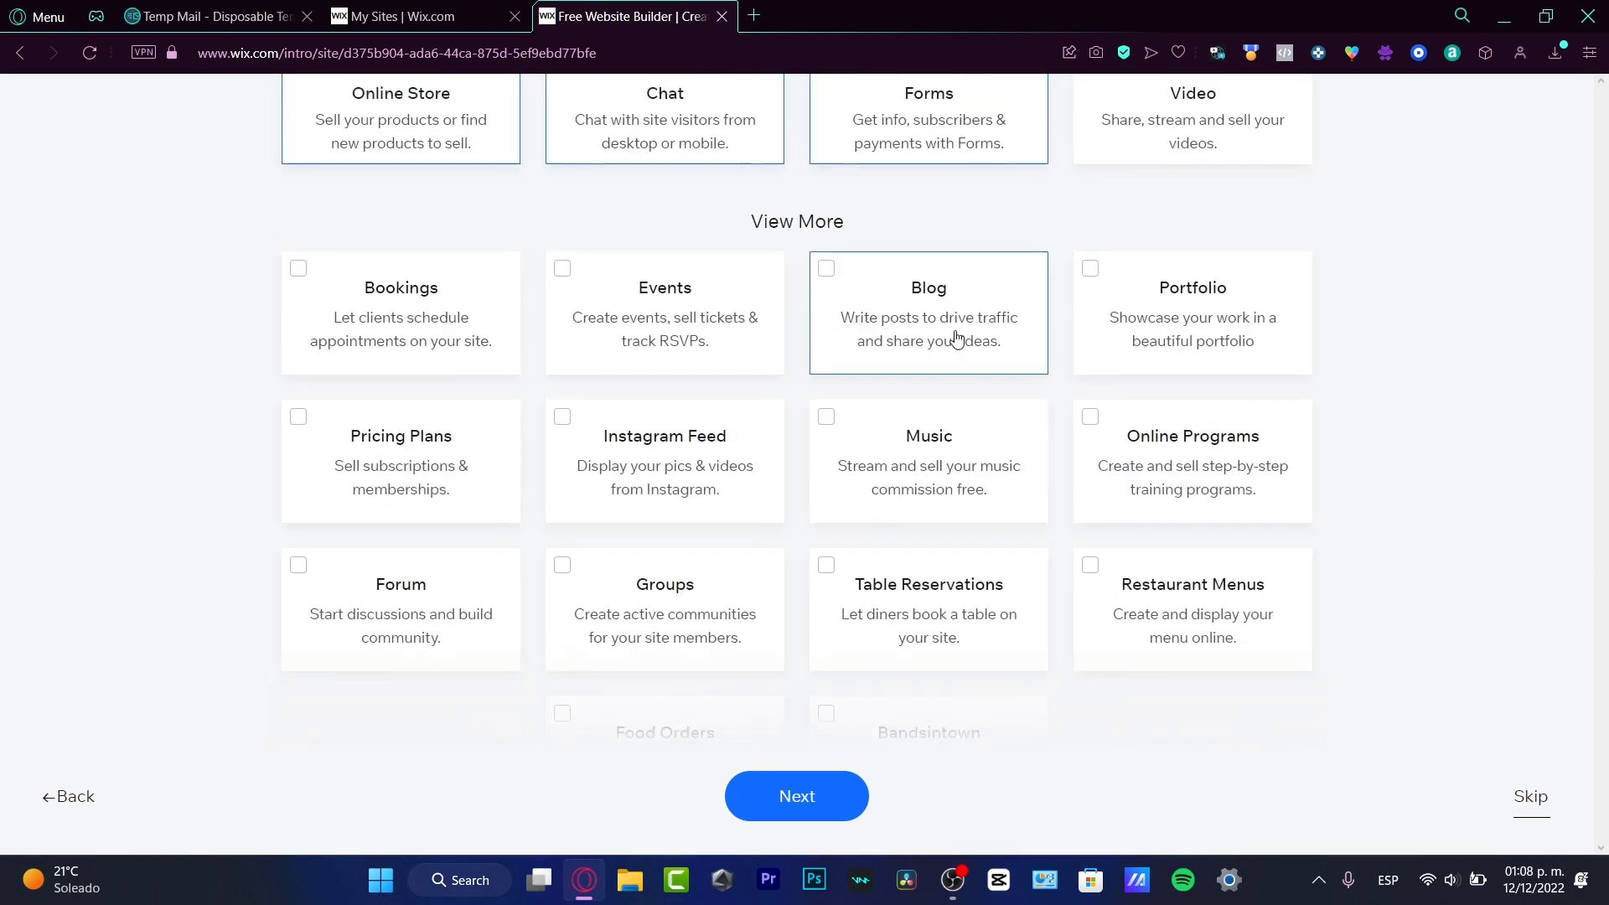
pyautogui.scroll(3, 866, 341)
pyautogui.click(1091, 297)
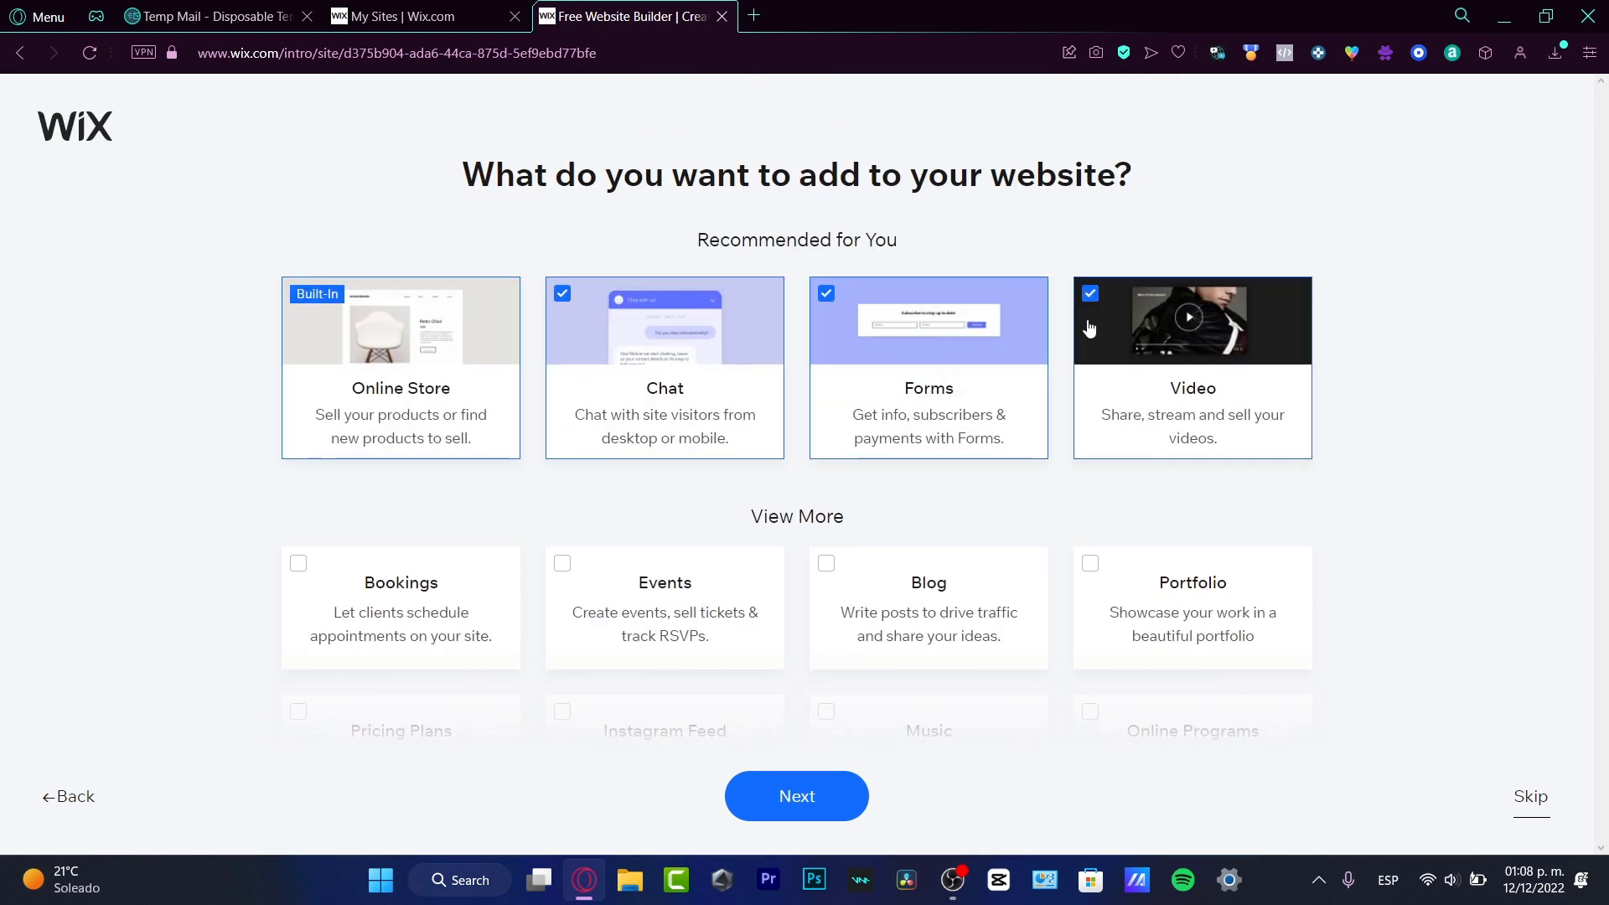
pyautogui.scroll(-3, 1081, 328)
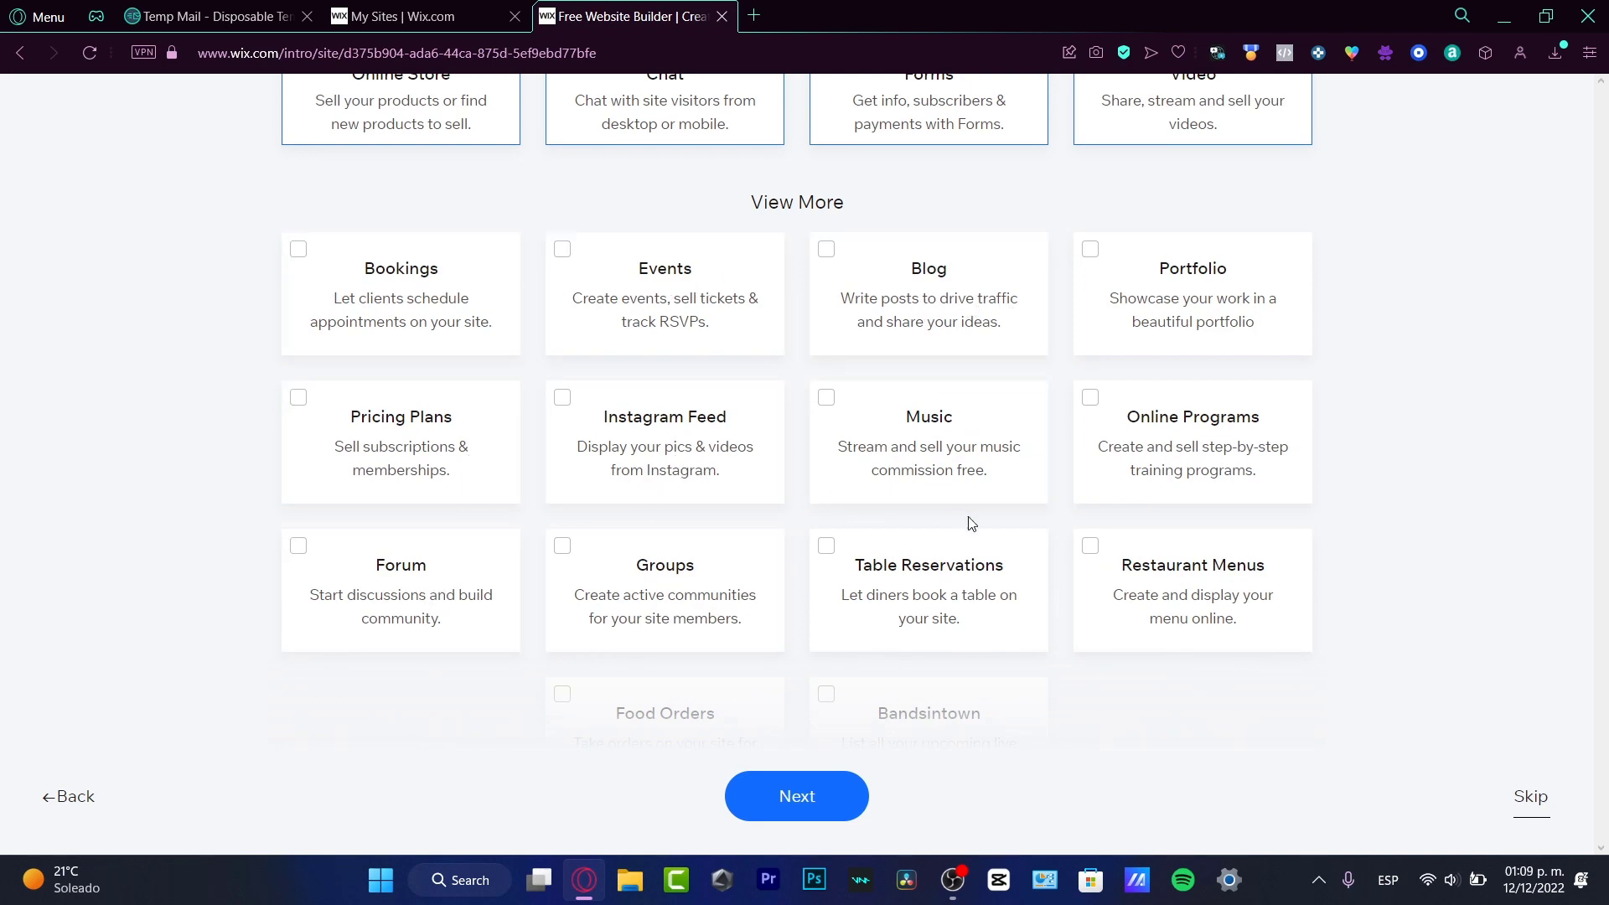
pyautogui.scroll(4, 971, 524)
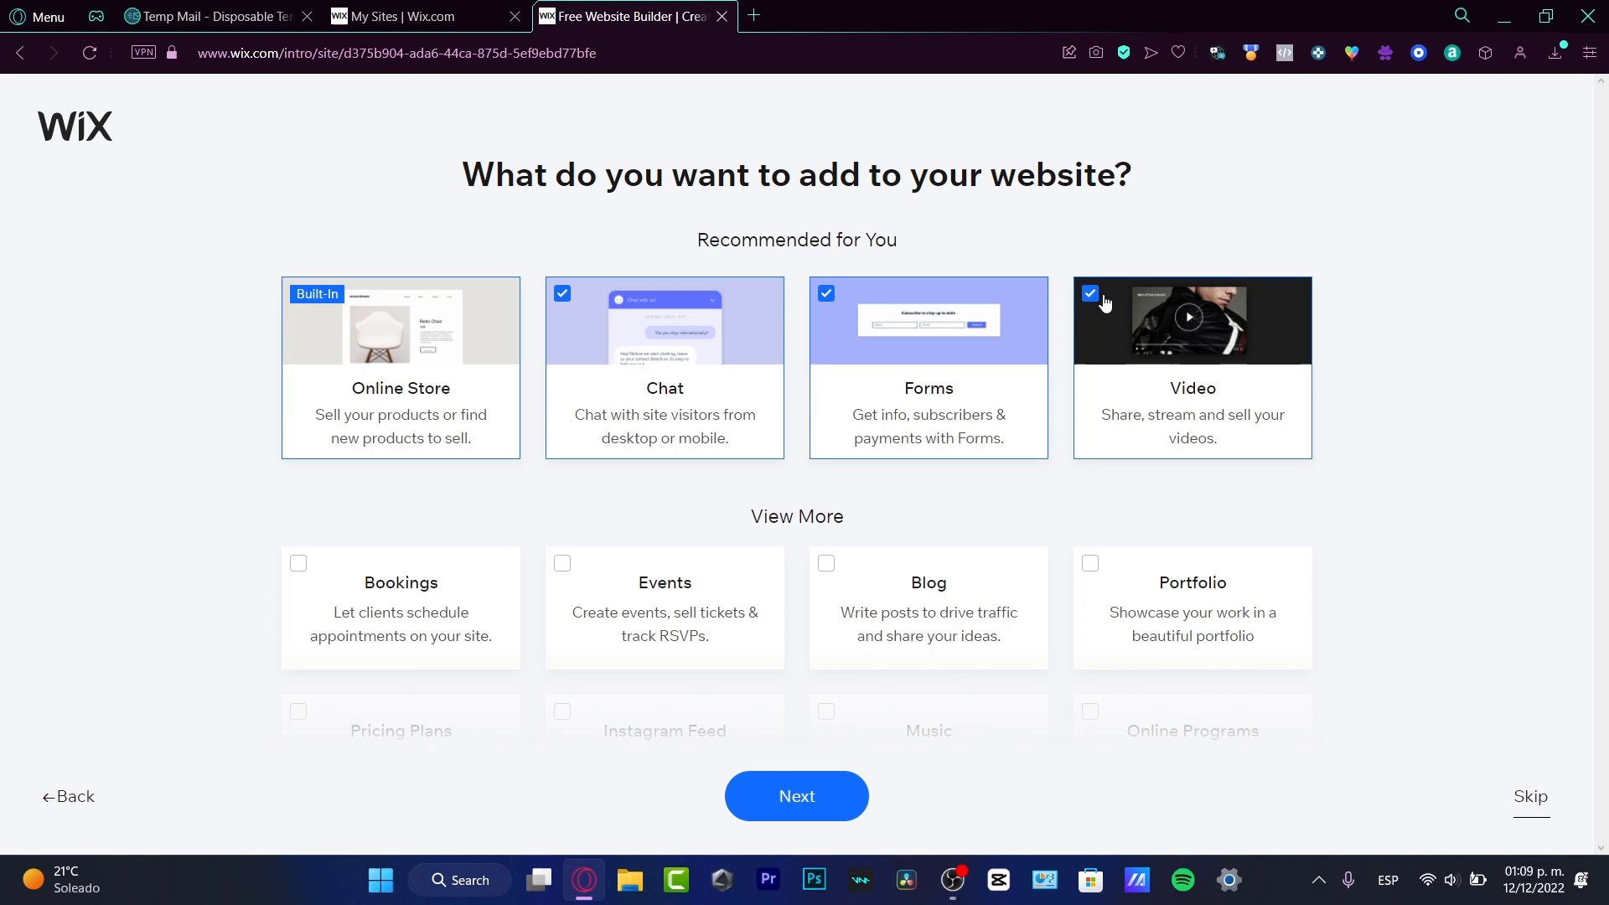
pyautogui.scroll(-5, 1140, 336)
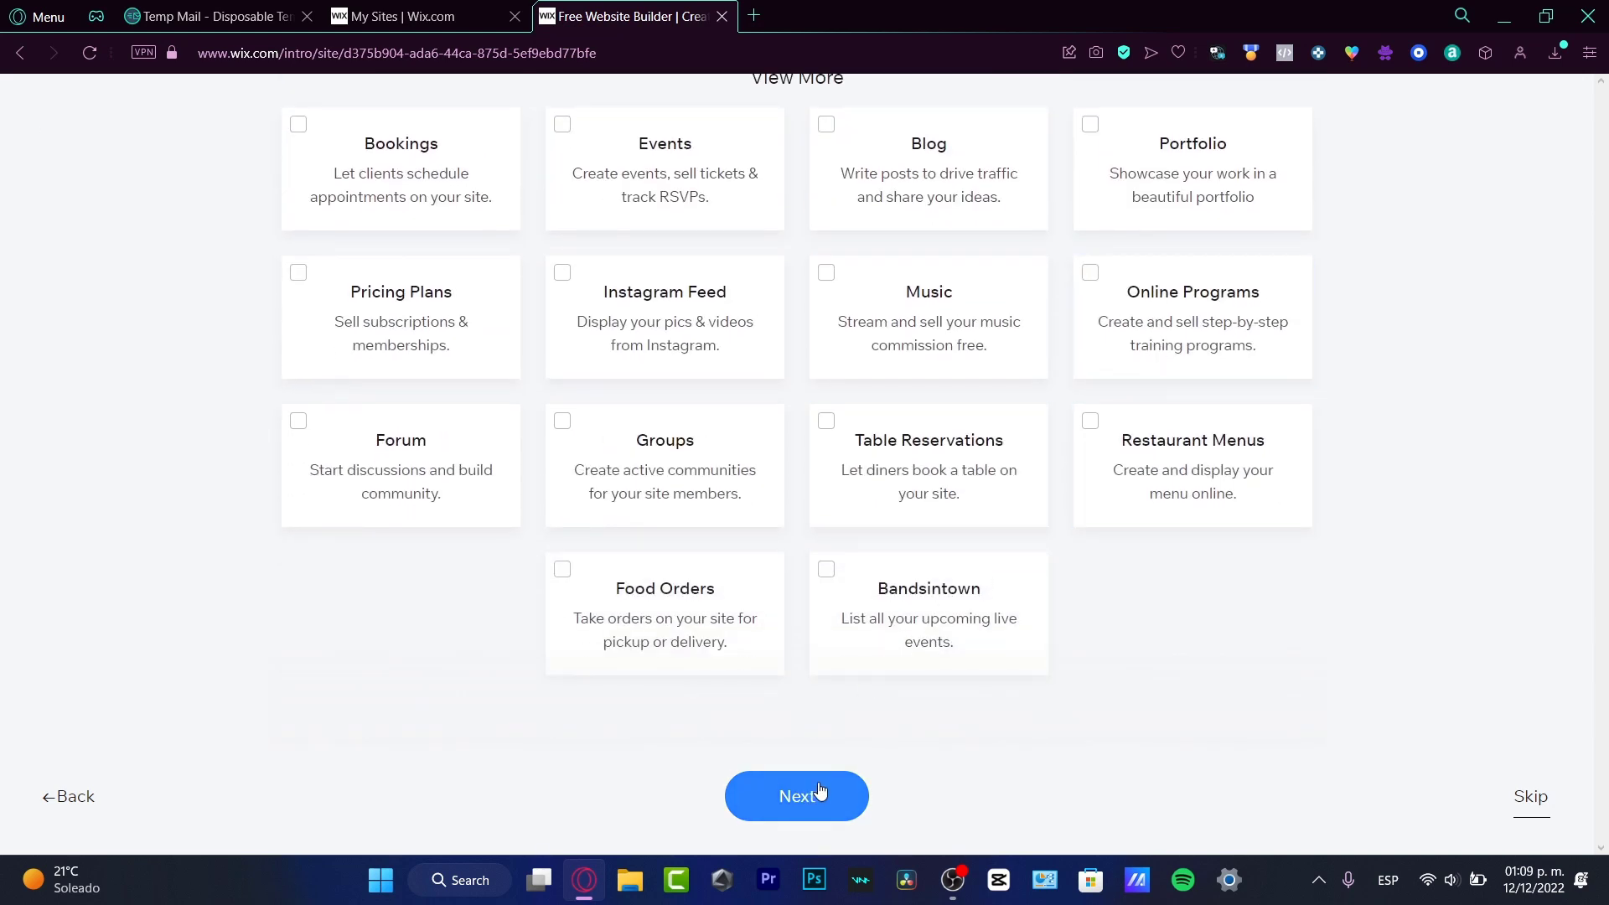
pyautogui.click(820, 774)
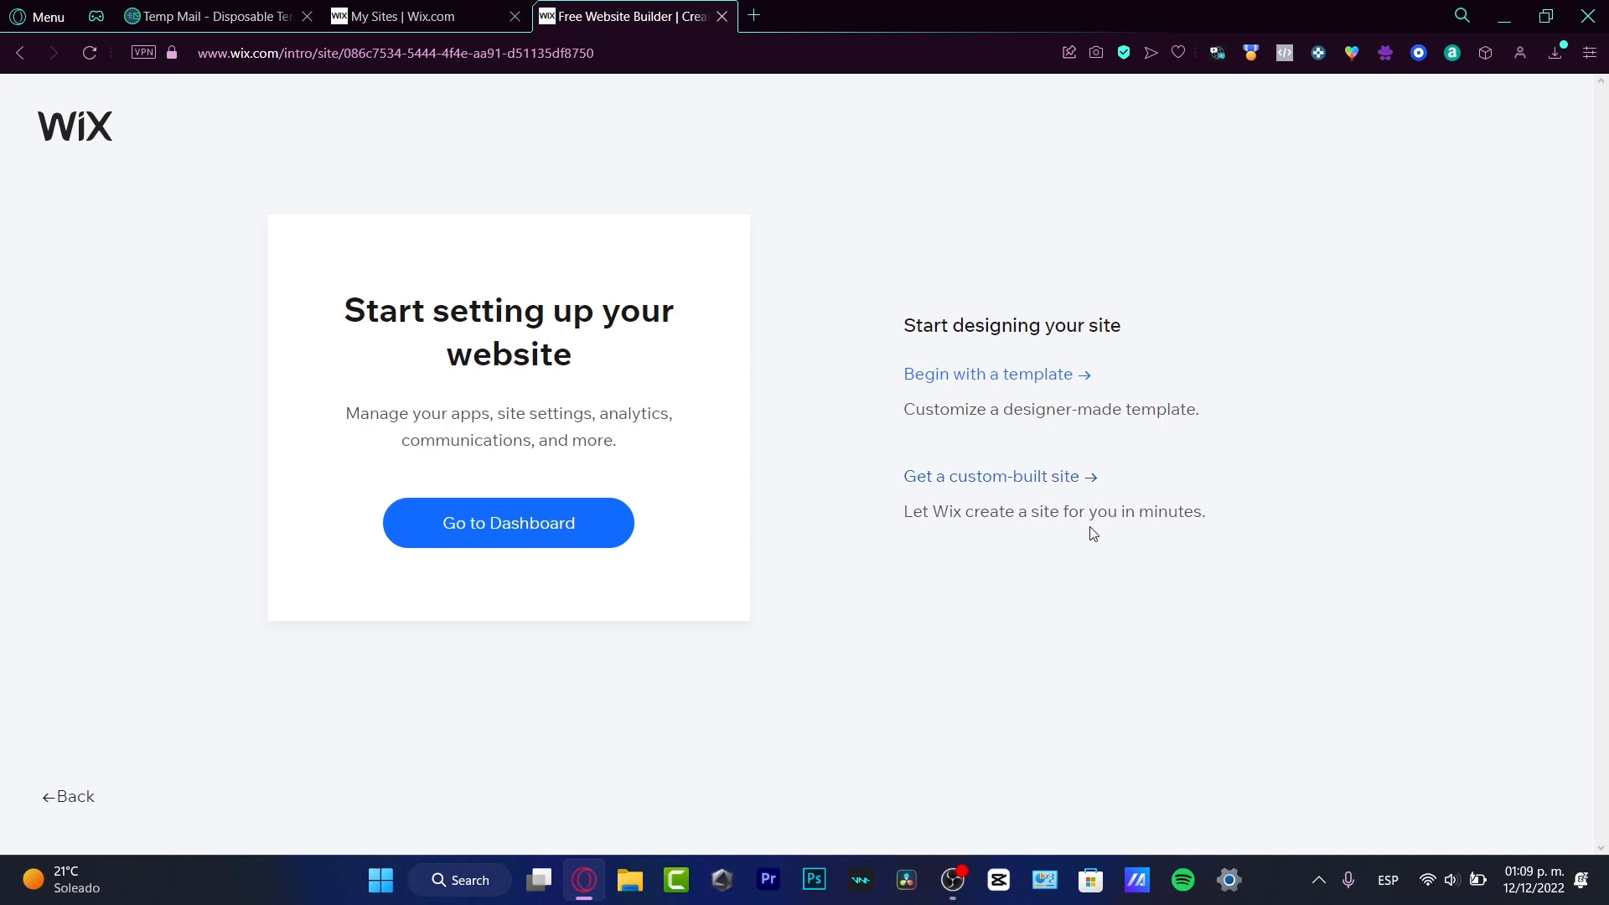
# Step: Choose 'Get a custom-built site' under Start designing your site
pyautogui.click(1084, 479)
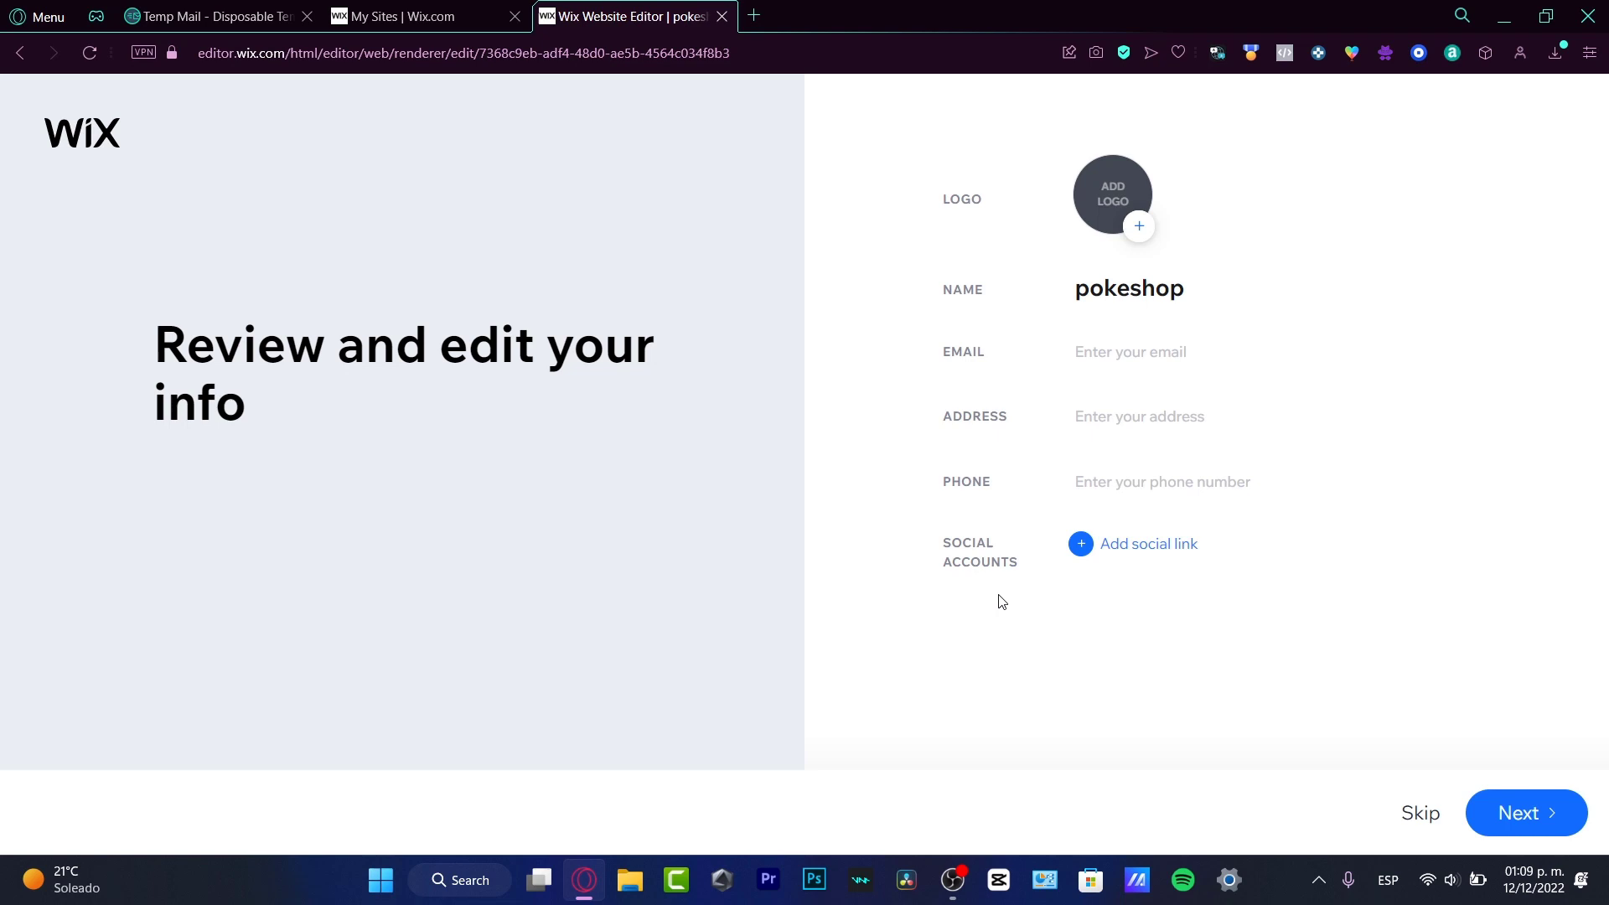
# Step: Fill in the business email with a saved address, replacing the first one chosen
pyautogui.click(1152, 348)
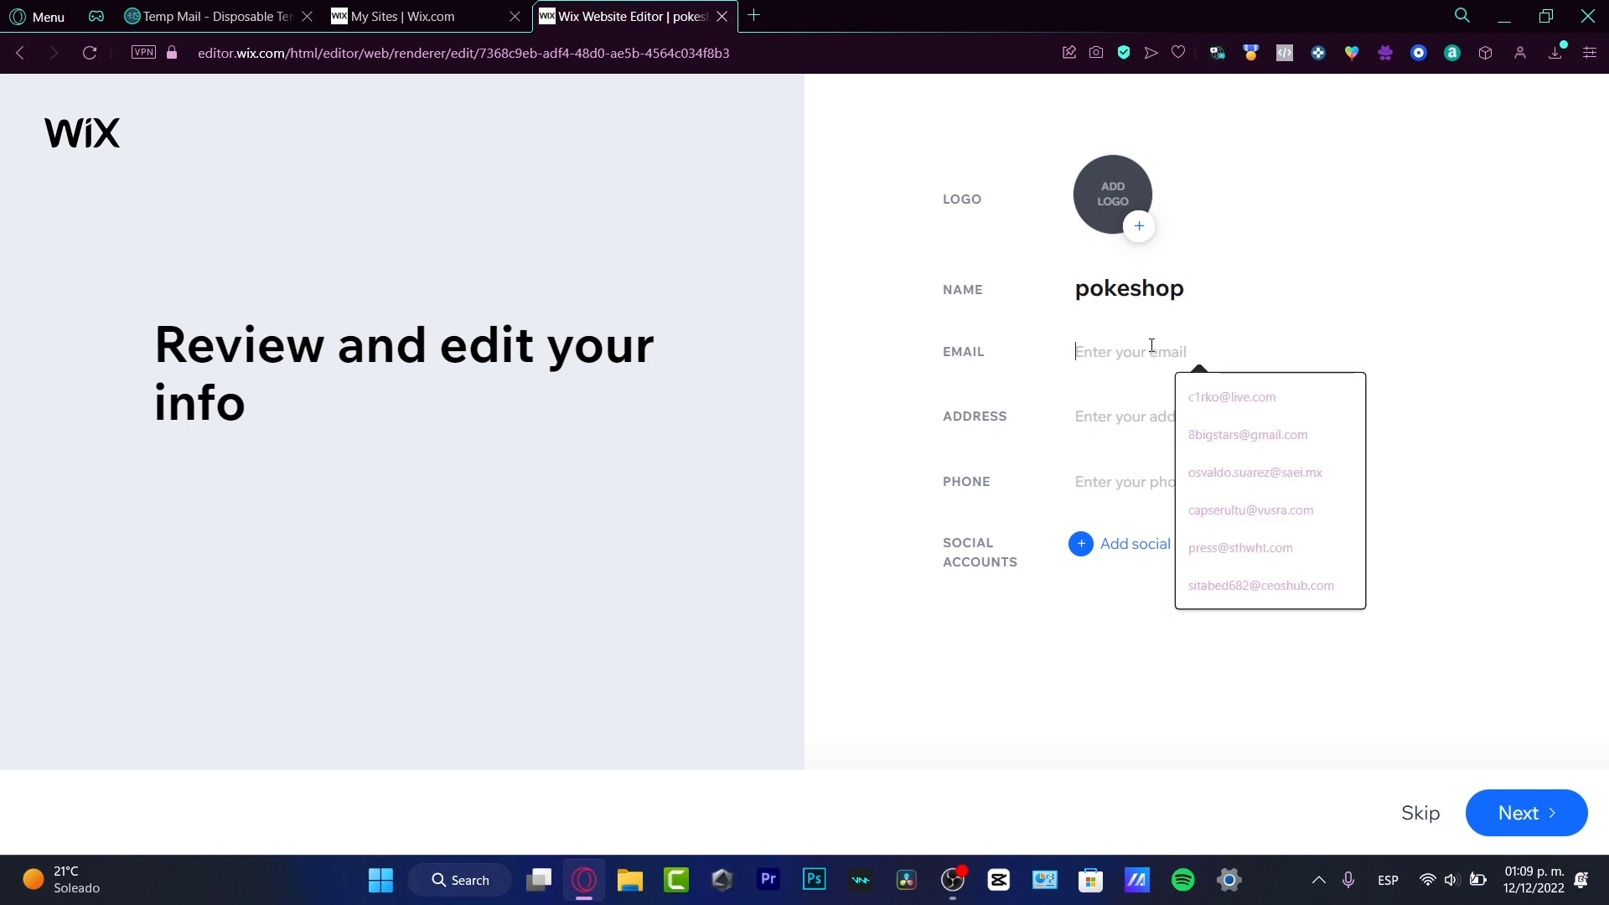
pyautogui.click(1340, 550)
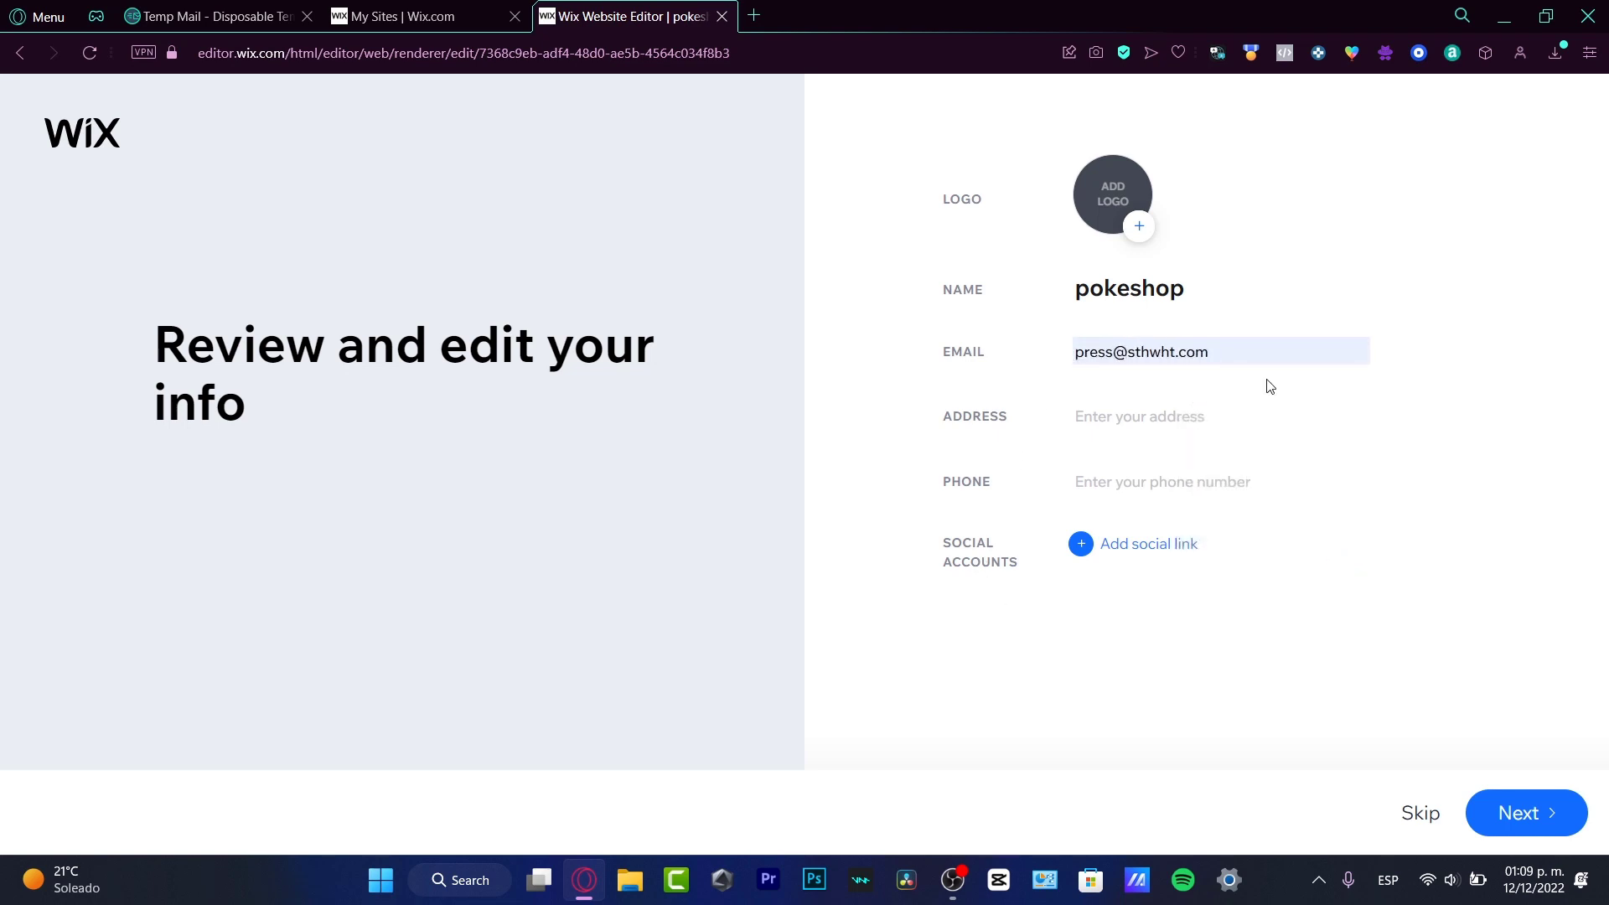
pyautogui.tripleClick(1263, 354)
pyautogui.press('BackSpace')
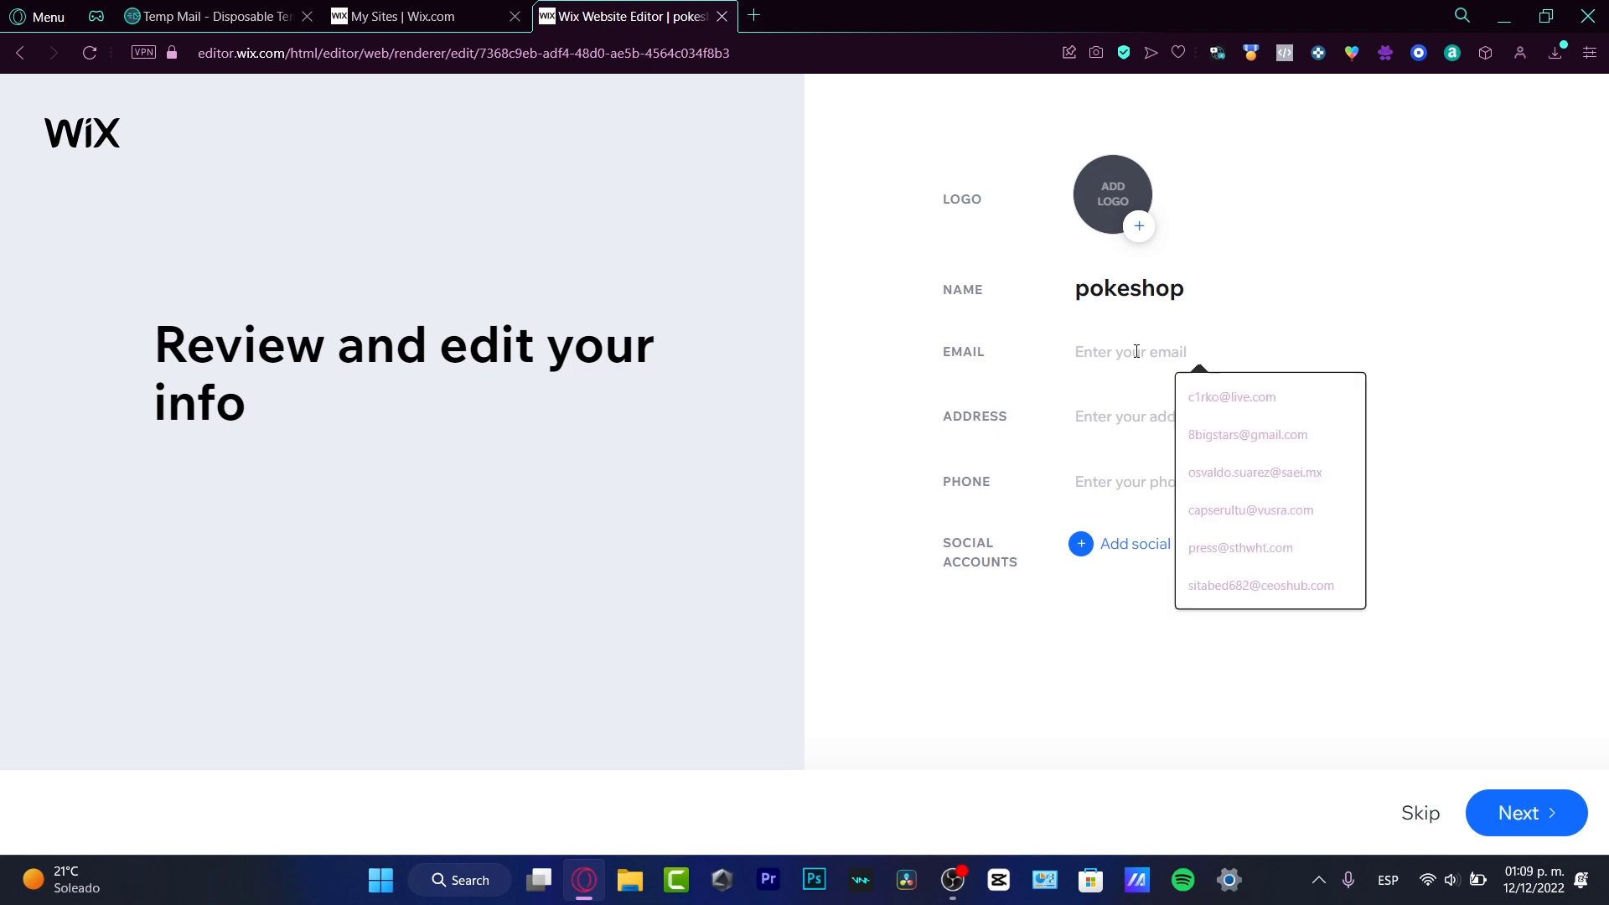
pyautogui.click(1229, 495)
pyautogui.click(1182, 418)
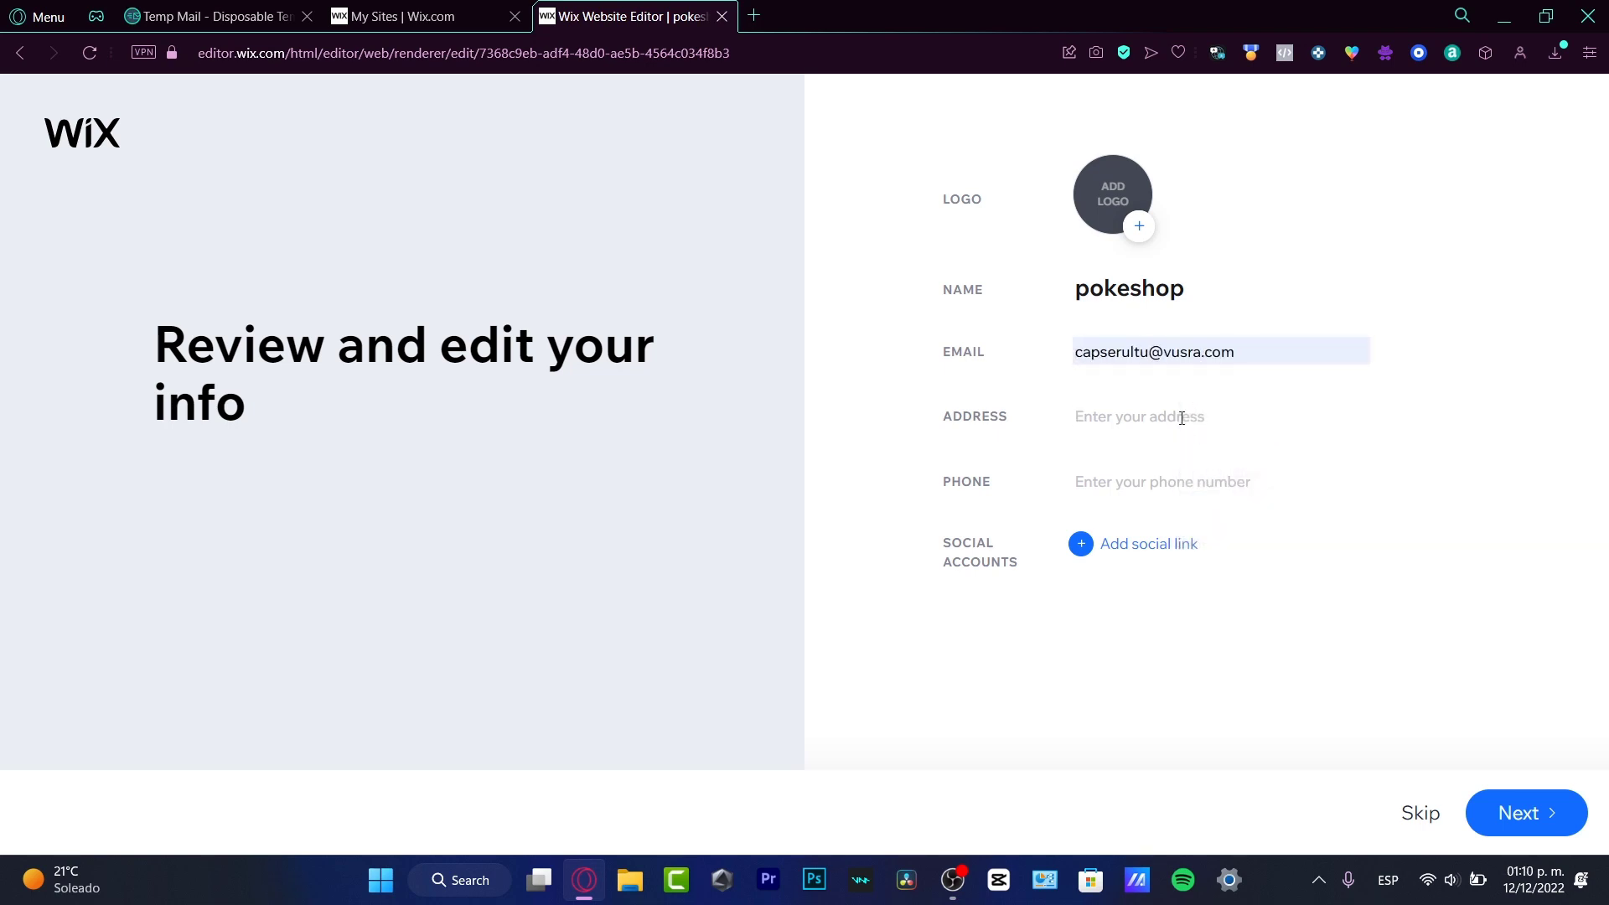
# Step: Fill in the business address from a suggestion and a saved phone number
pyautogui.click(1182, 418)
pyautogui.write('0')
pyautogui.click(1198, 447)
pyautogui.click(1164, 486)
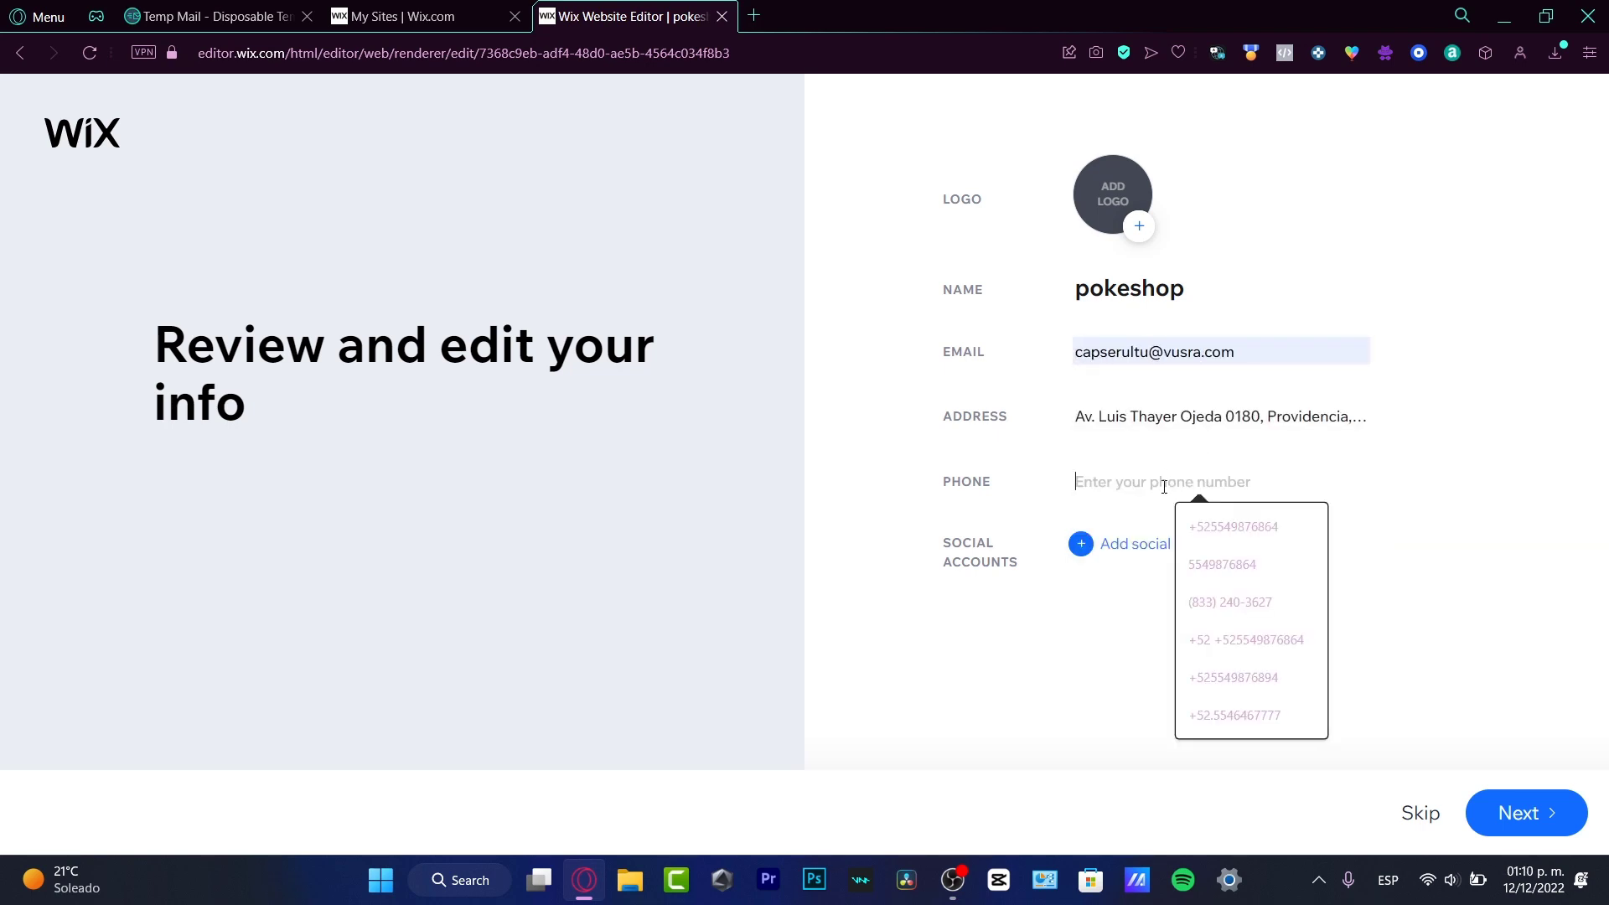
pyautogui.click(1264, 604)
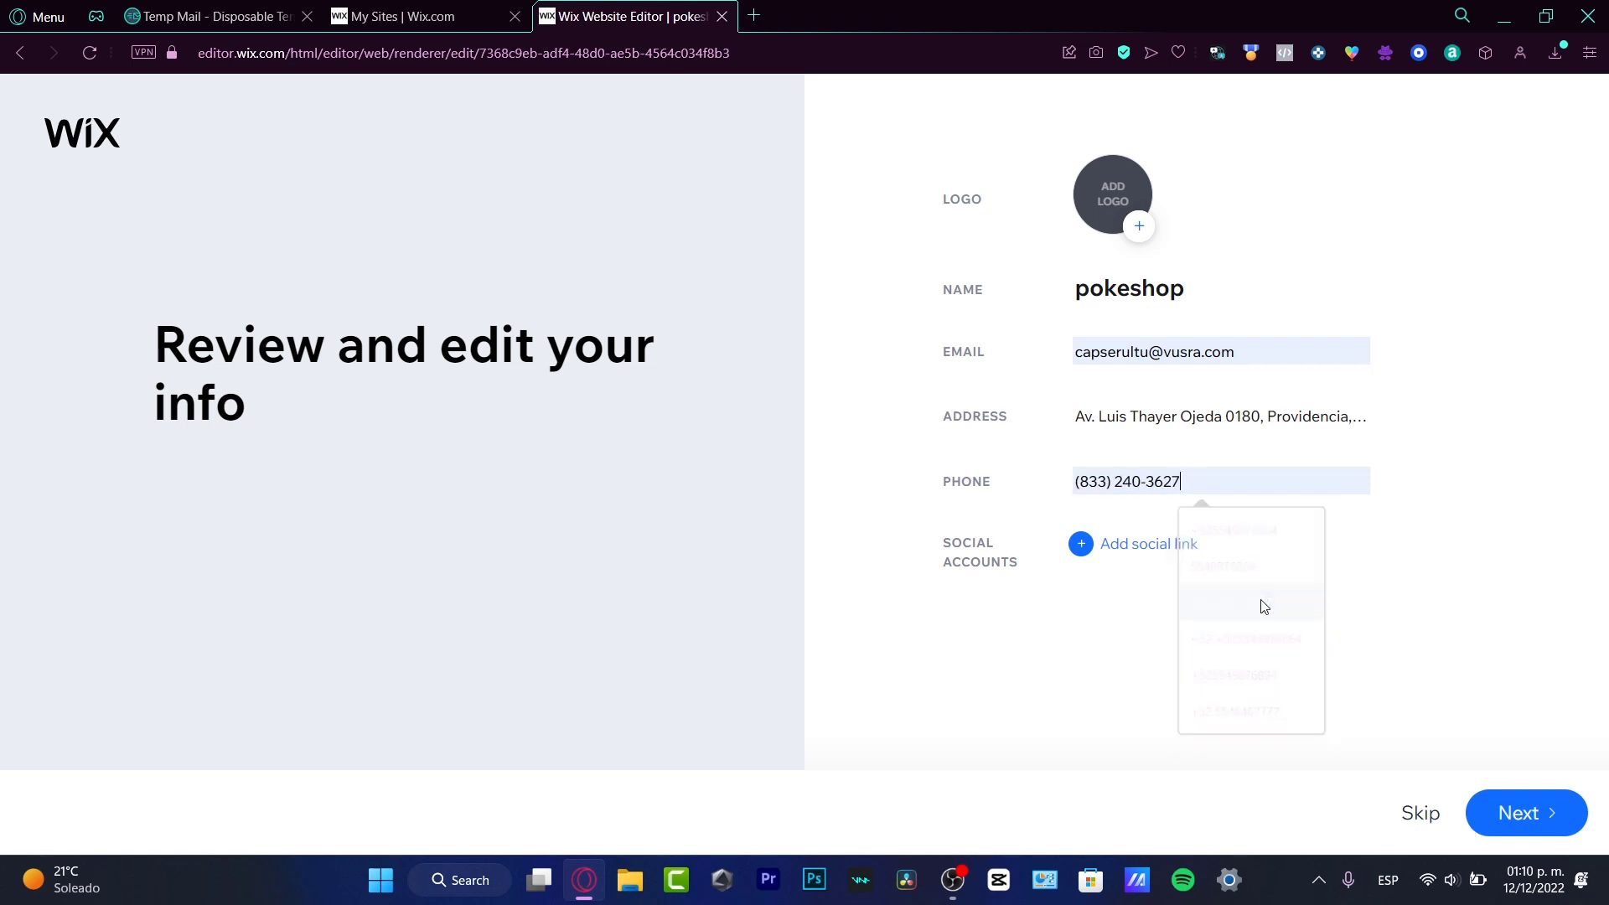
# Step: Upload the pokeball-bag image from Downloads as the site logo
pyautogui.click(1139, 226)
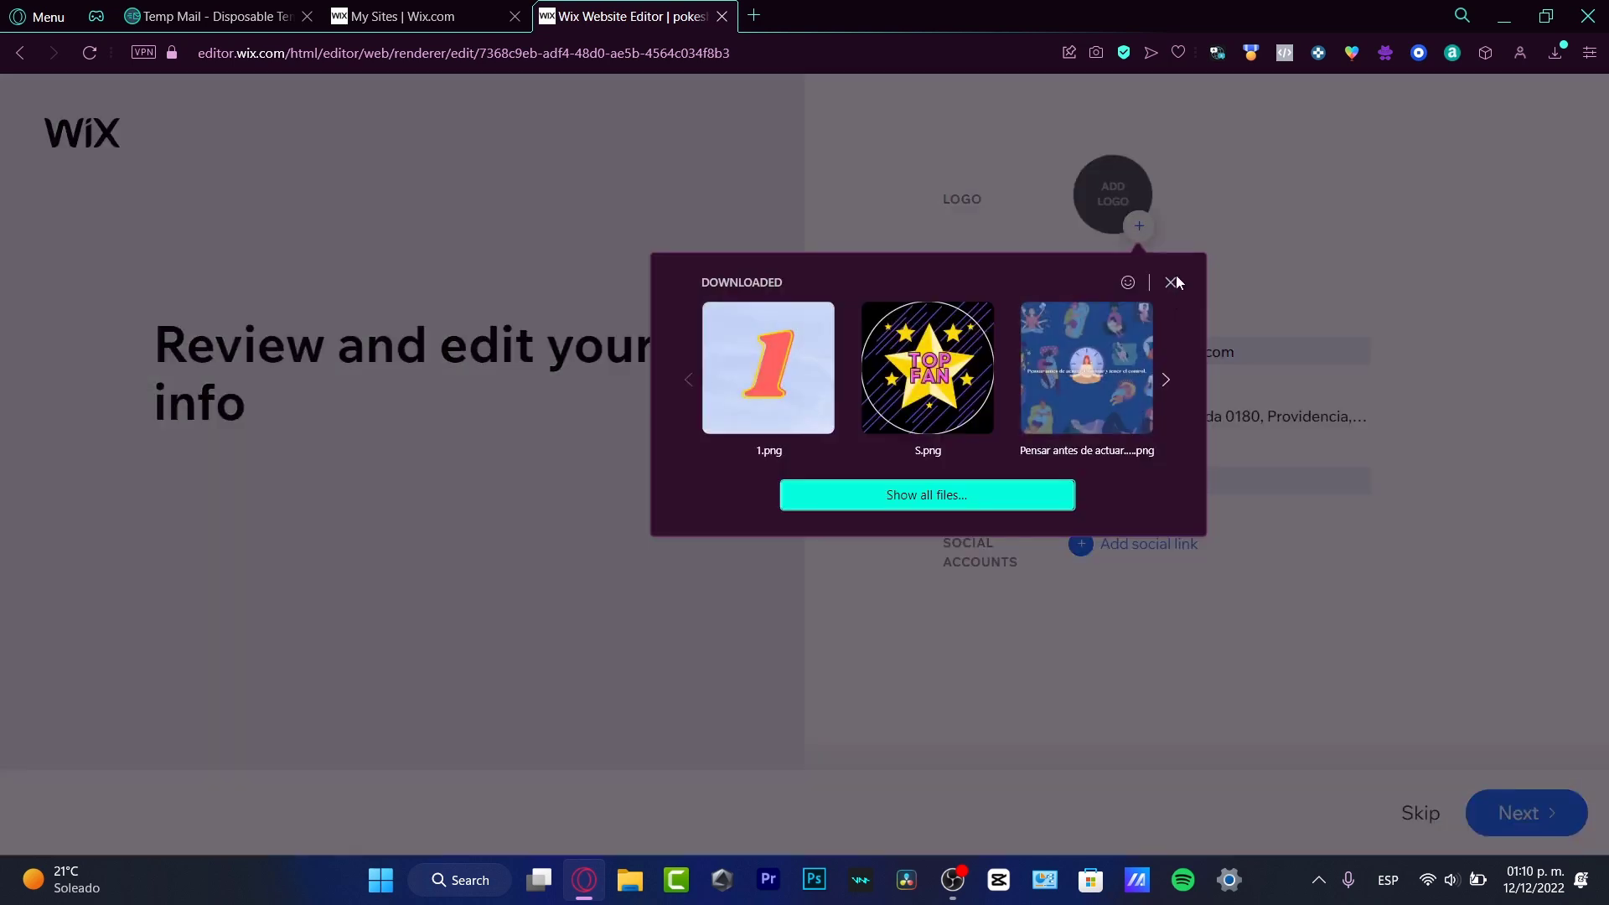
pyautogui.click(1045, 500)
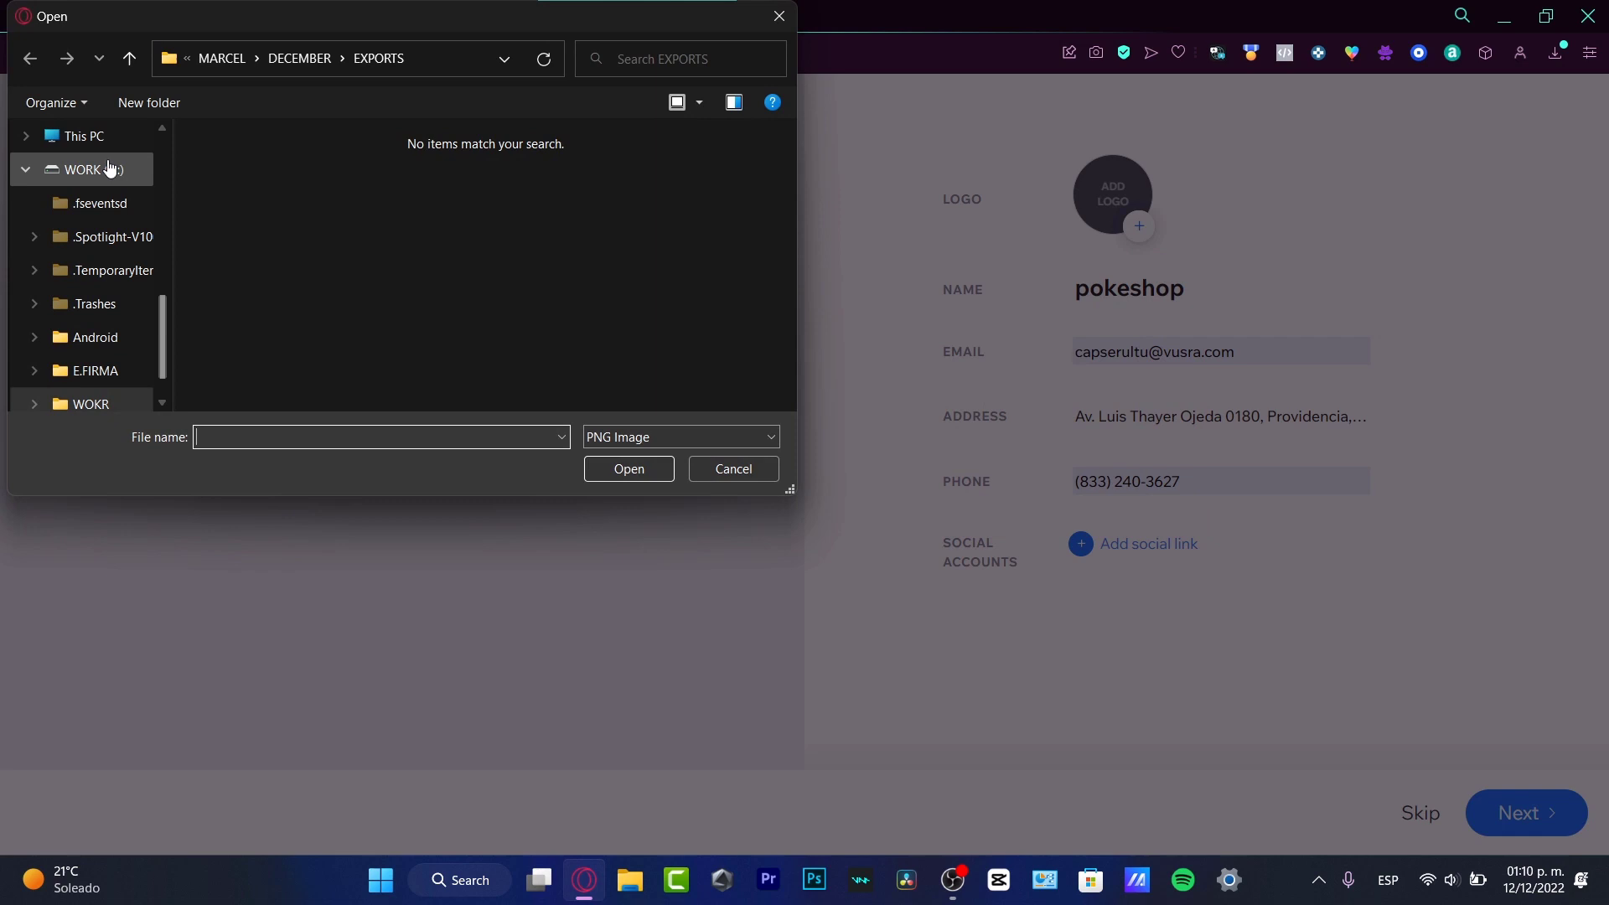
pyautogui.scroll(5, 108, 166)
pyautogui.click(113, 176)
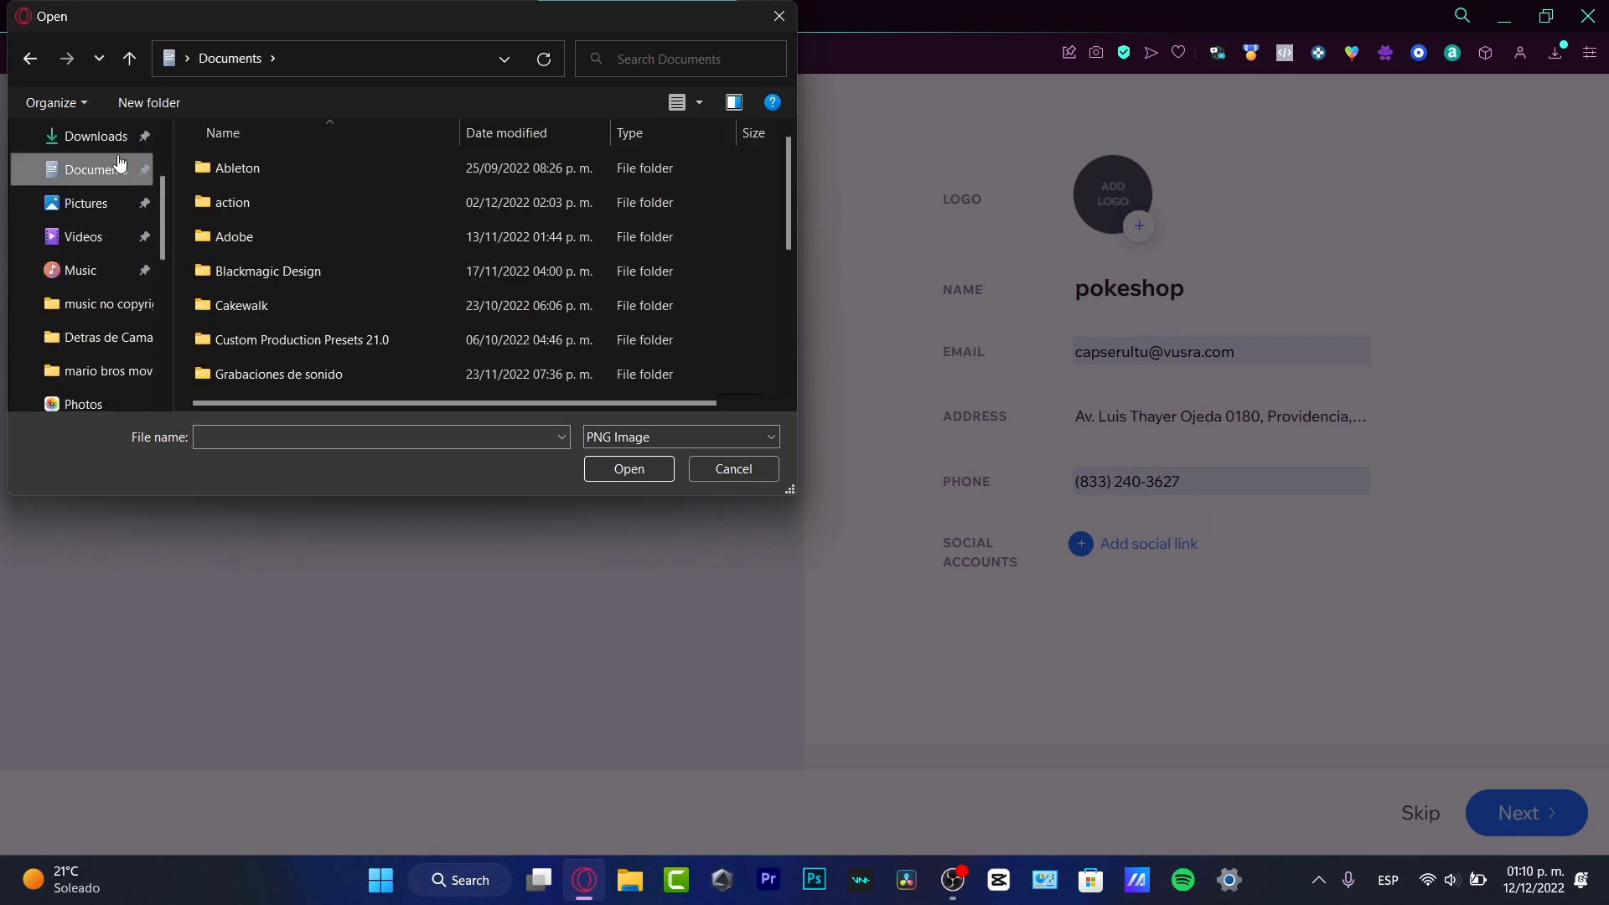
pyautogui.click(96, 136)
pyautogui.scroll(-6, 526, 265)
pyautogui.doubleClick(530, 267)
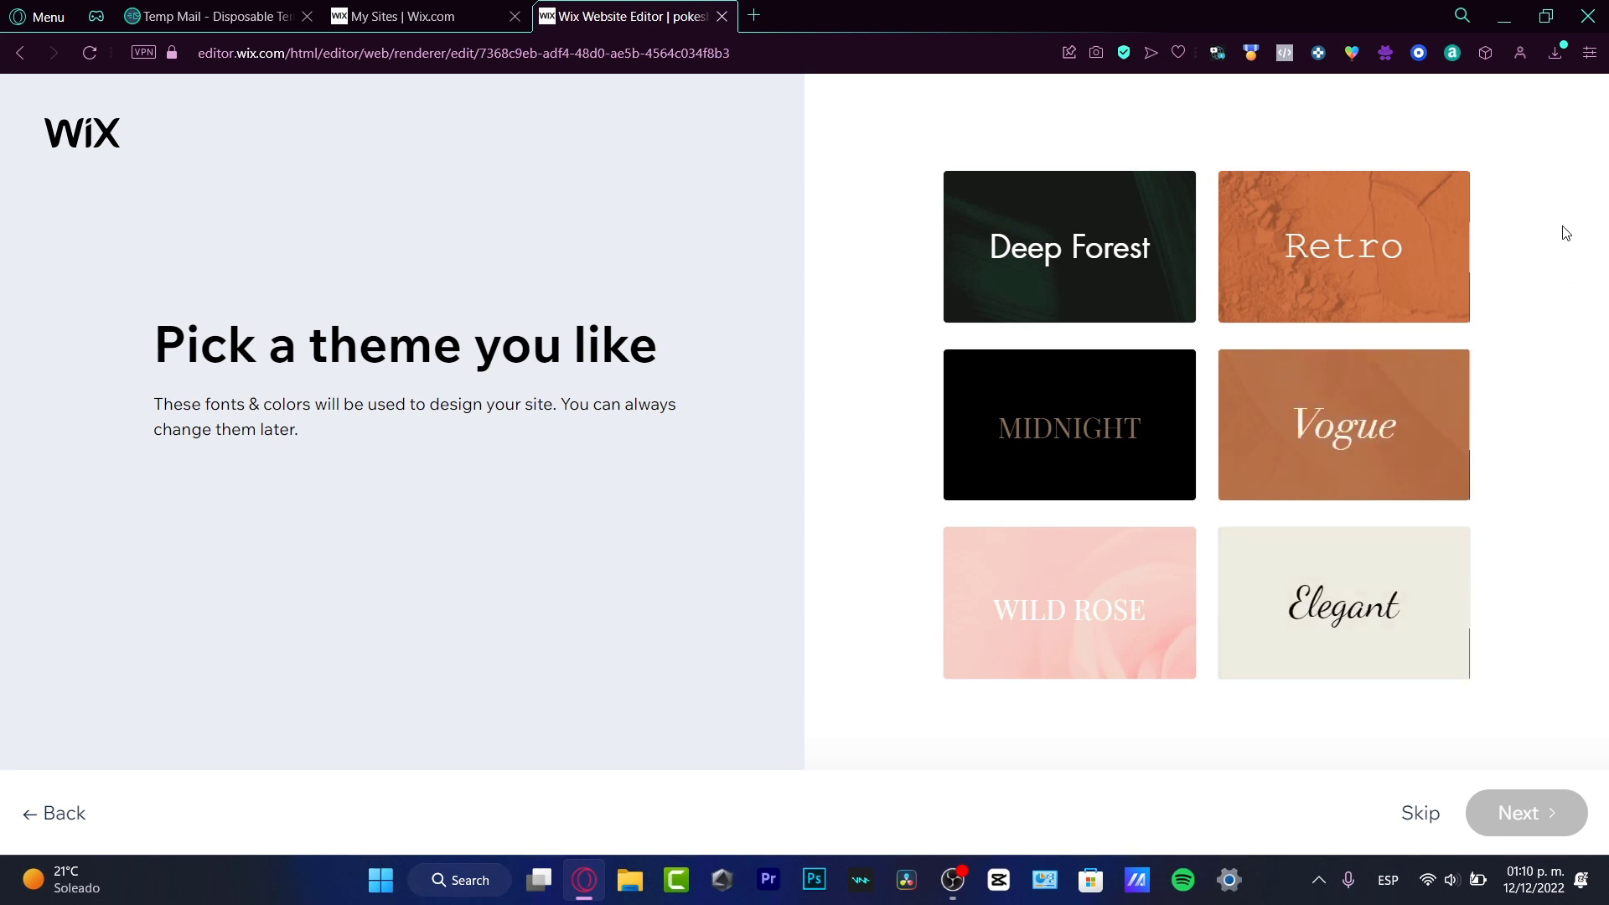
# Step: Select the Deep Forest theme and continue
pyautogui.click(1076, 278)
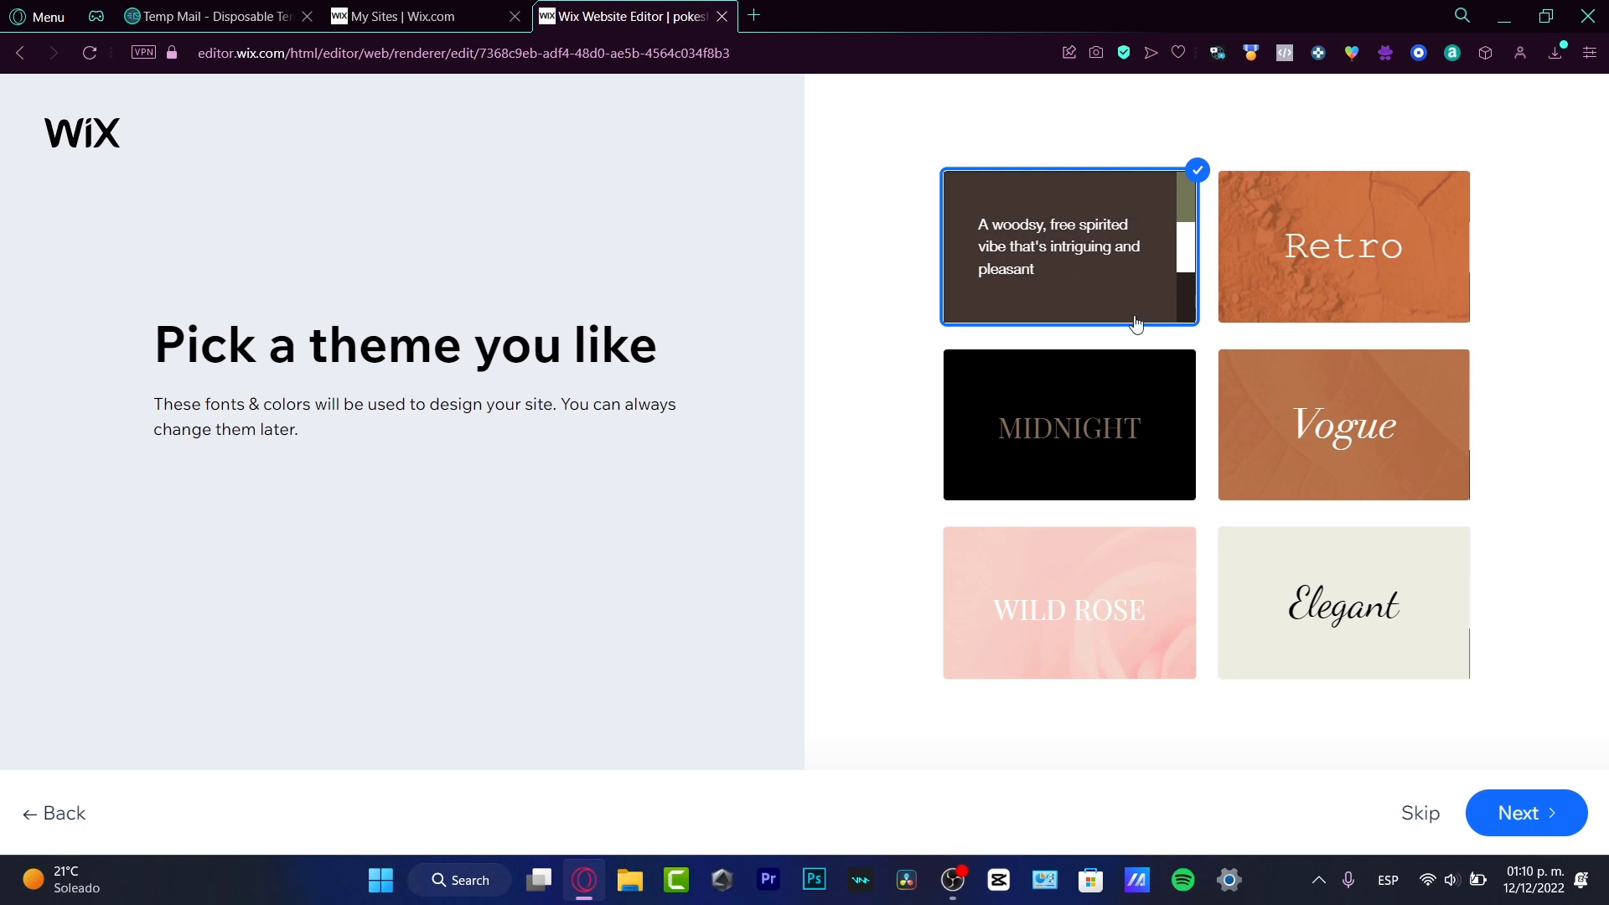
pyautogui.click(1522, 810)
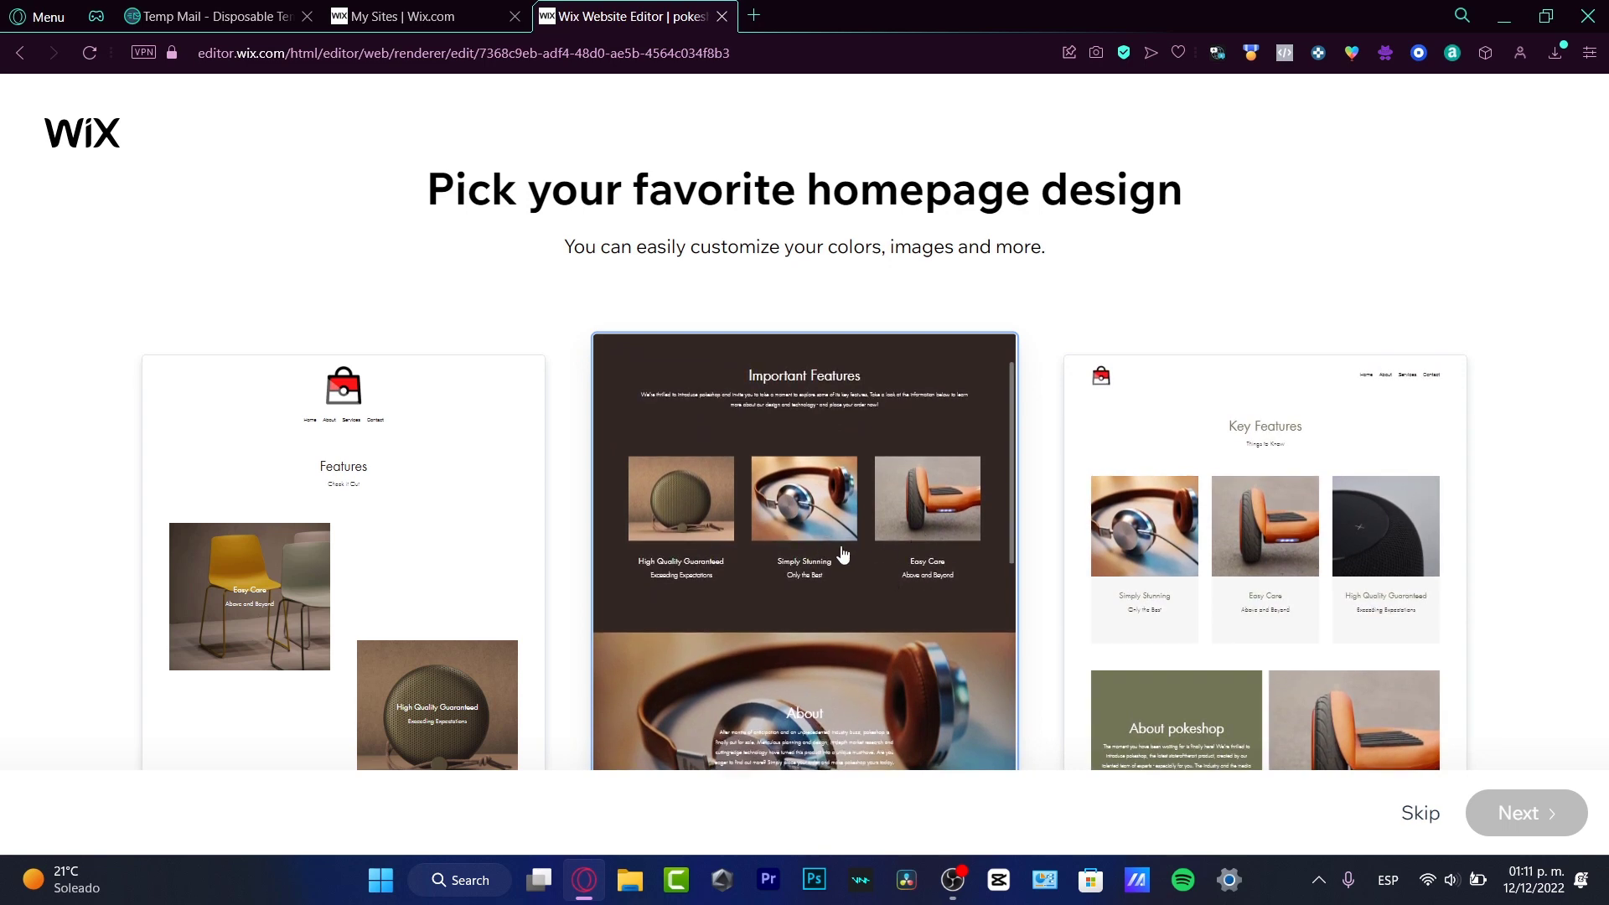
# Step: Choose the dark Important Features homepage, add an FAQ page, and open the editor
pyautogui.click(888, 591)
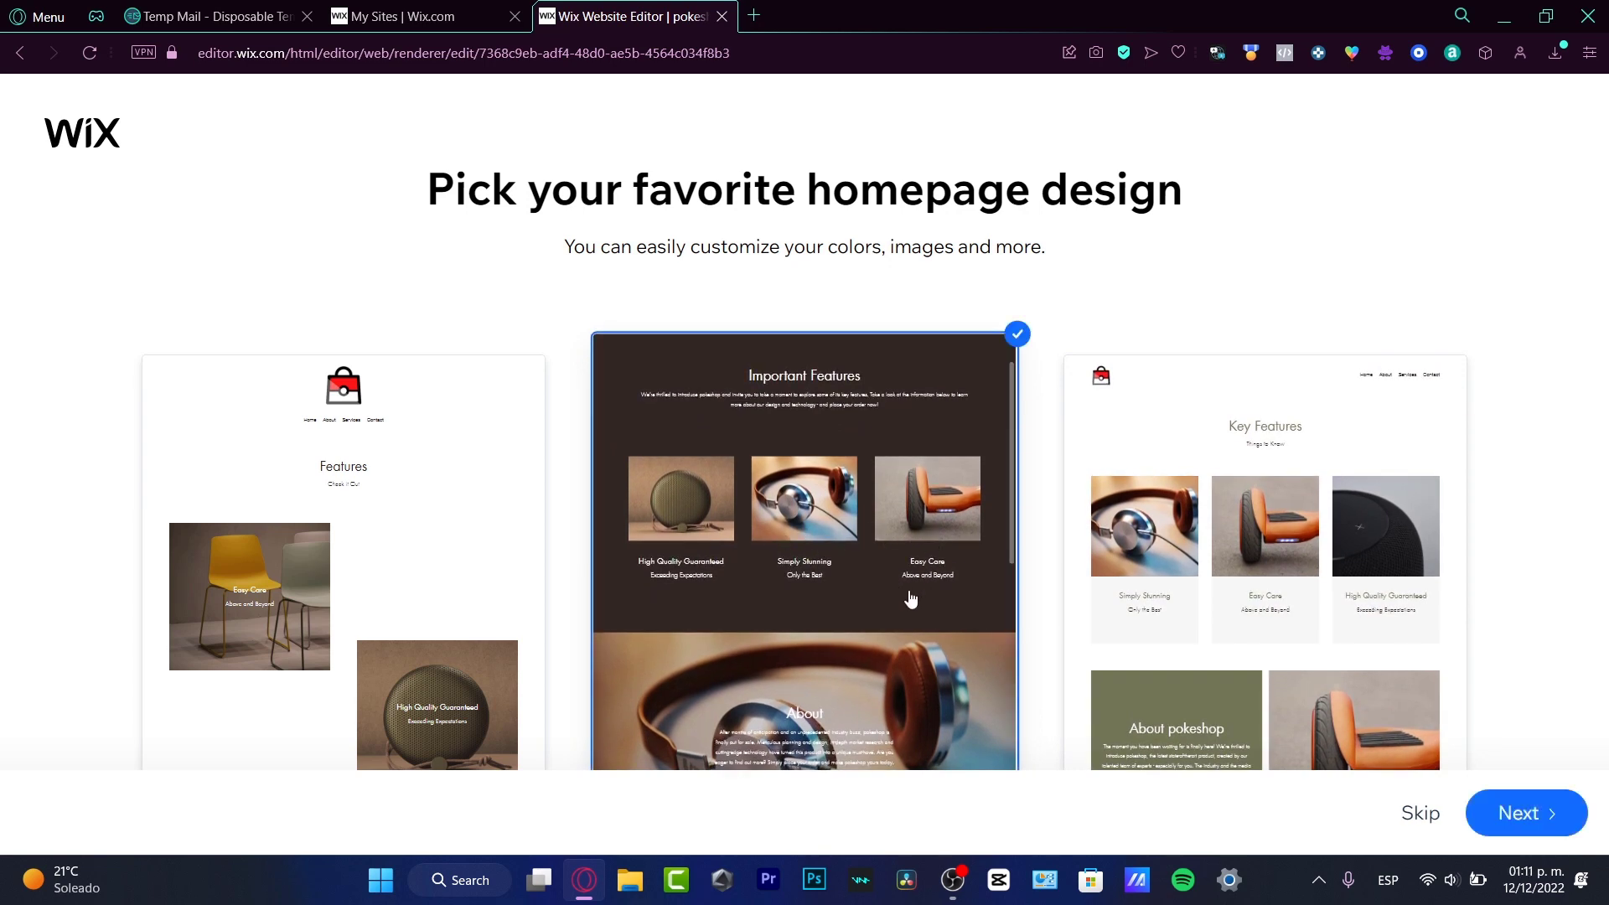
pyautogui.click(1537, 817)
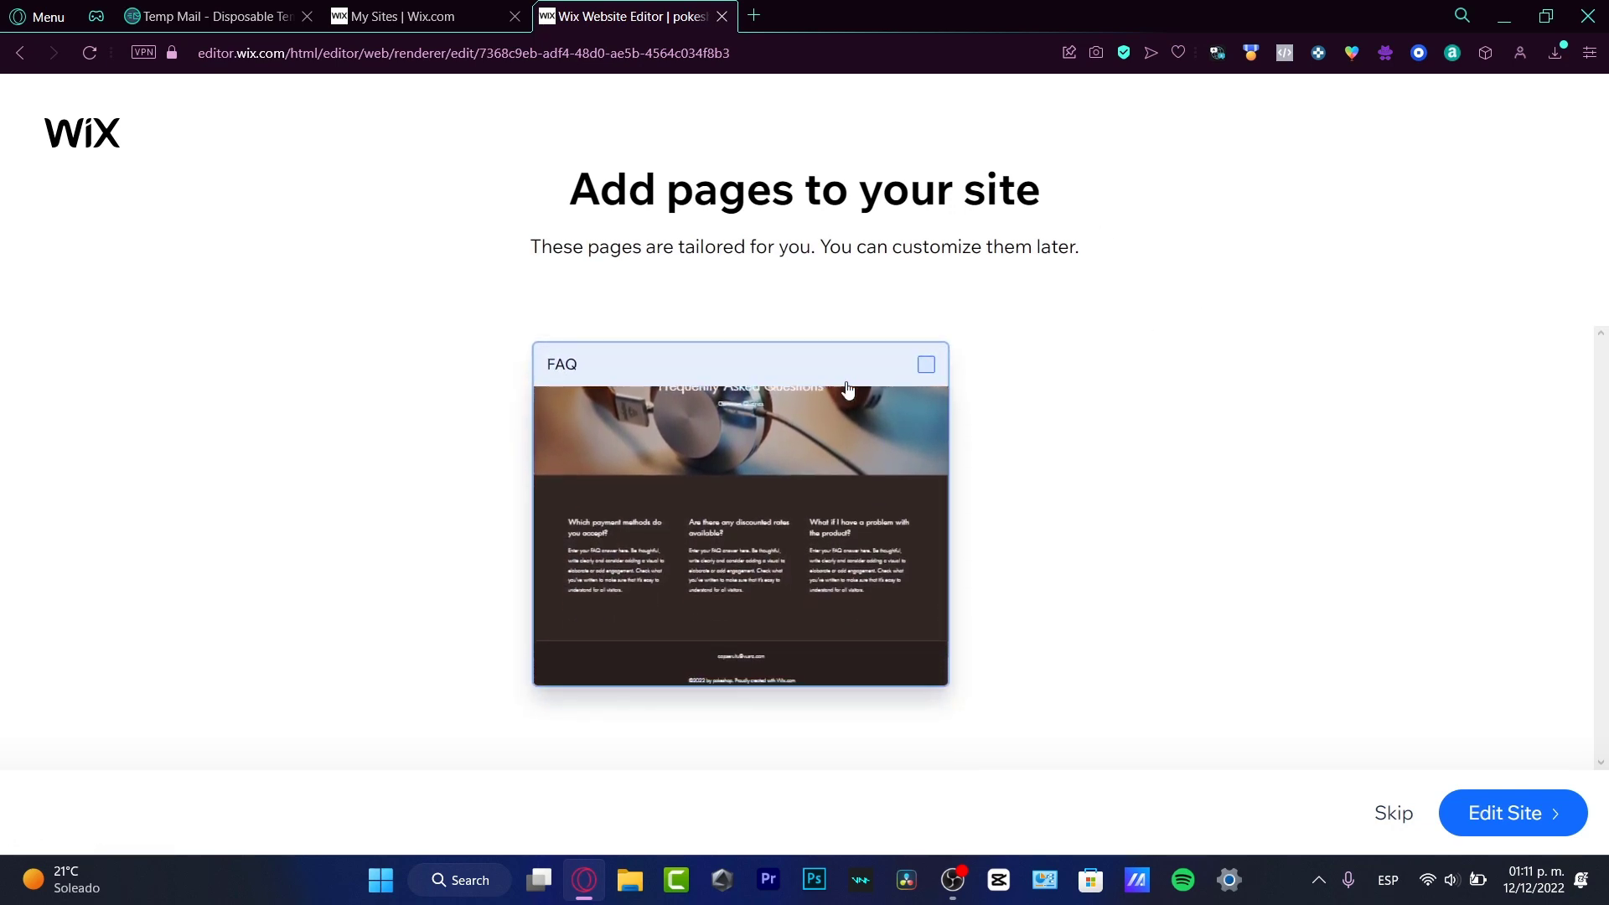
pyautogui.click(922, 375)
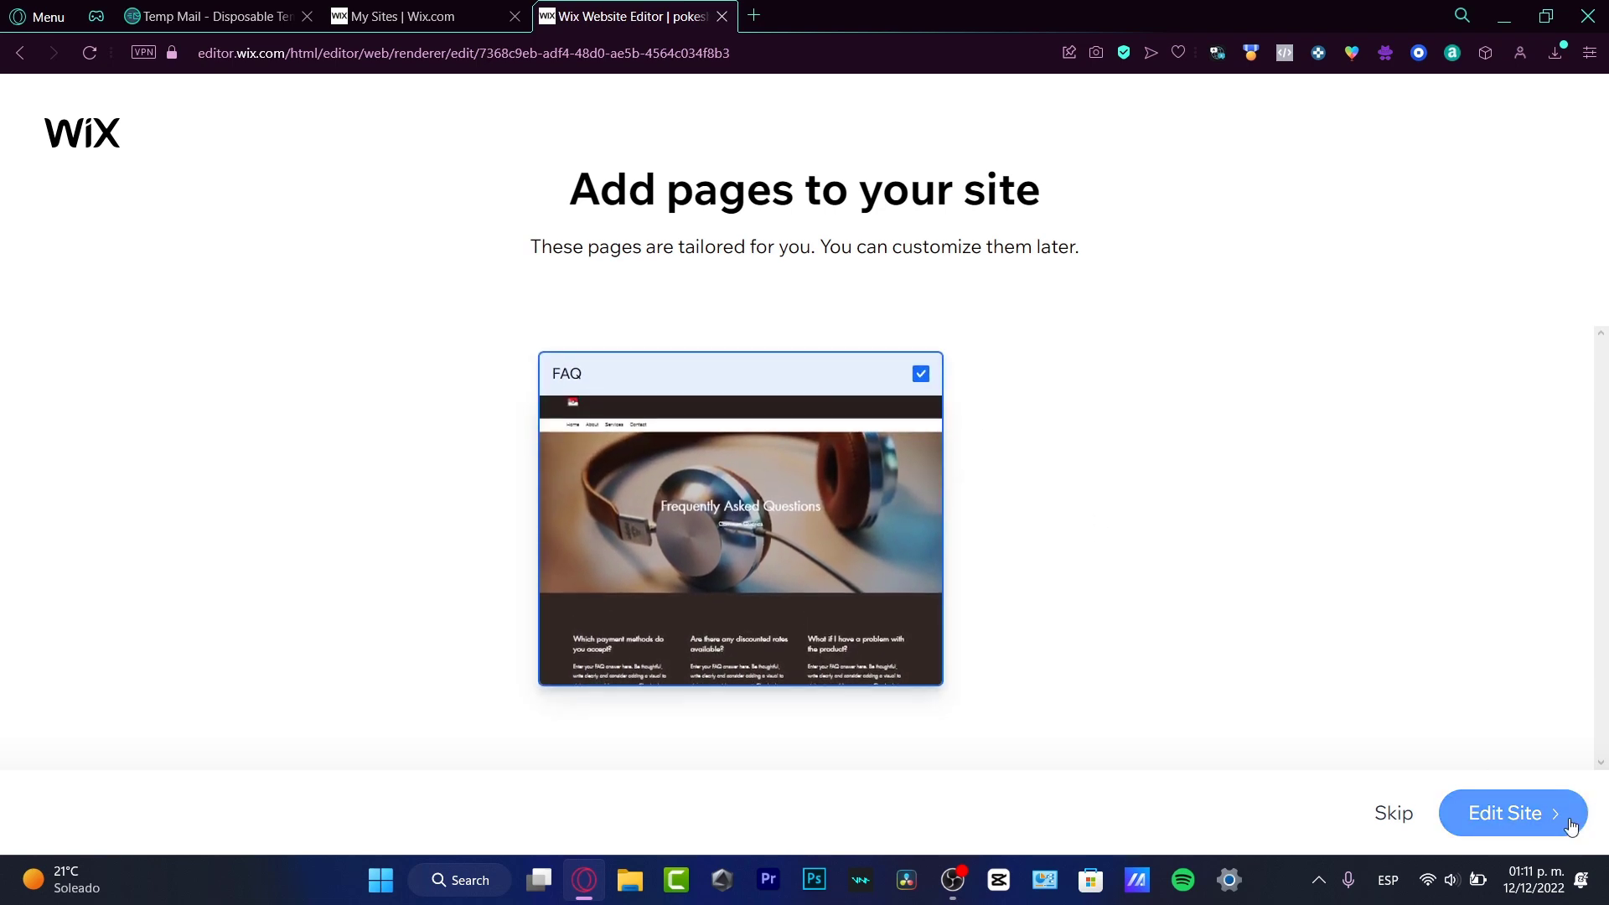
pyautogui.click(1501, 810)
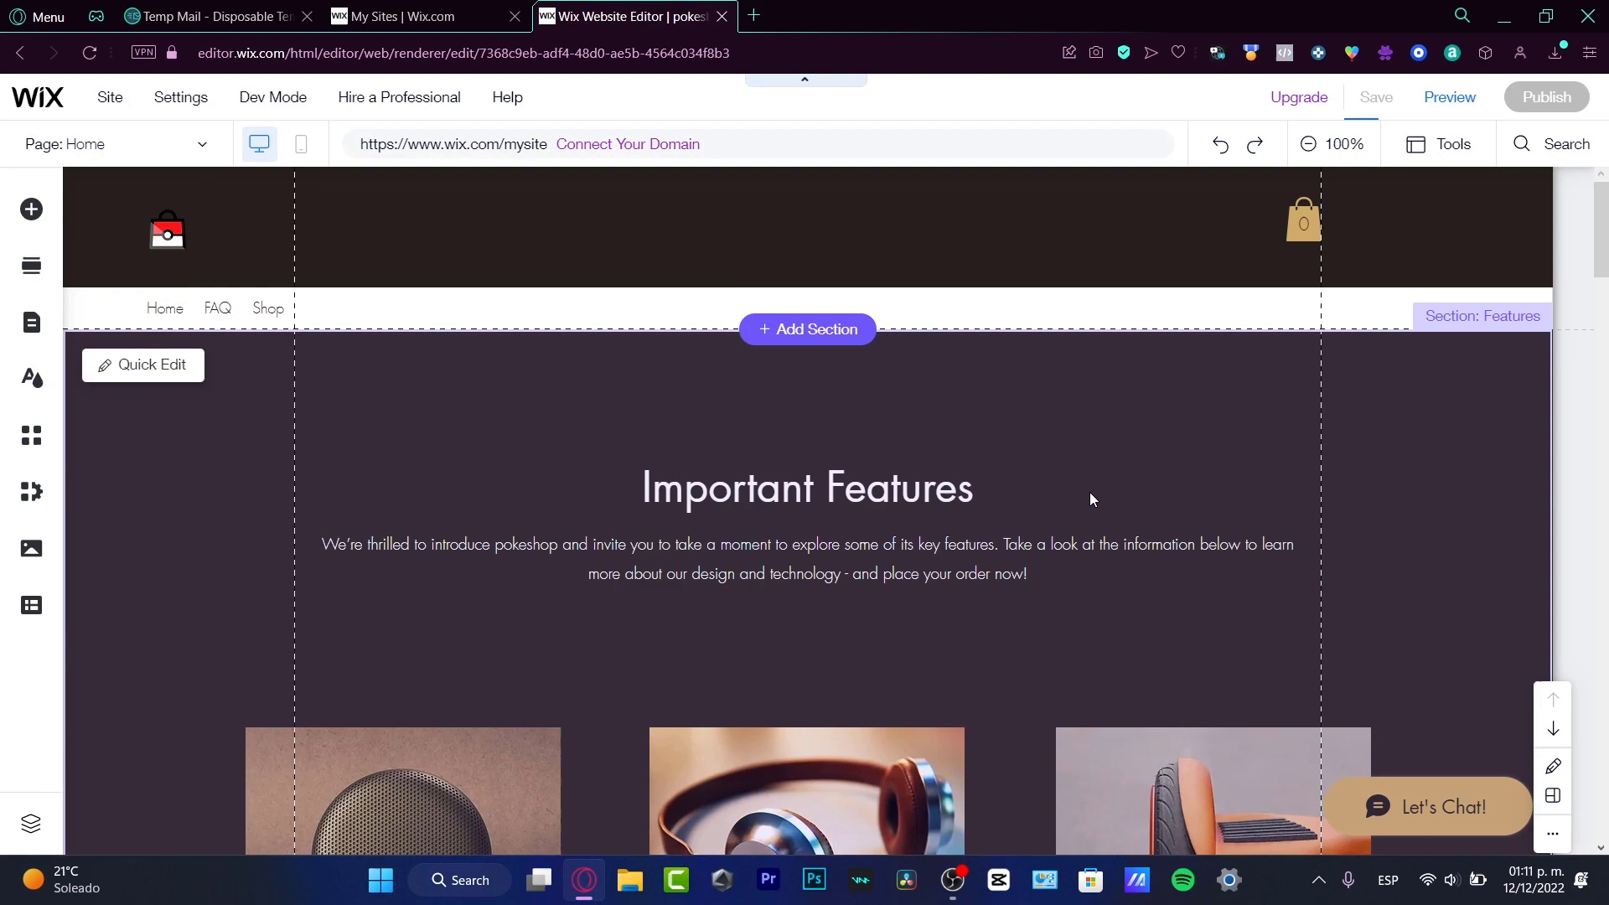
pyautogui.scroll(-15, 1091, 500)
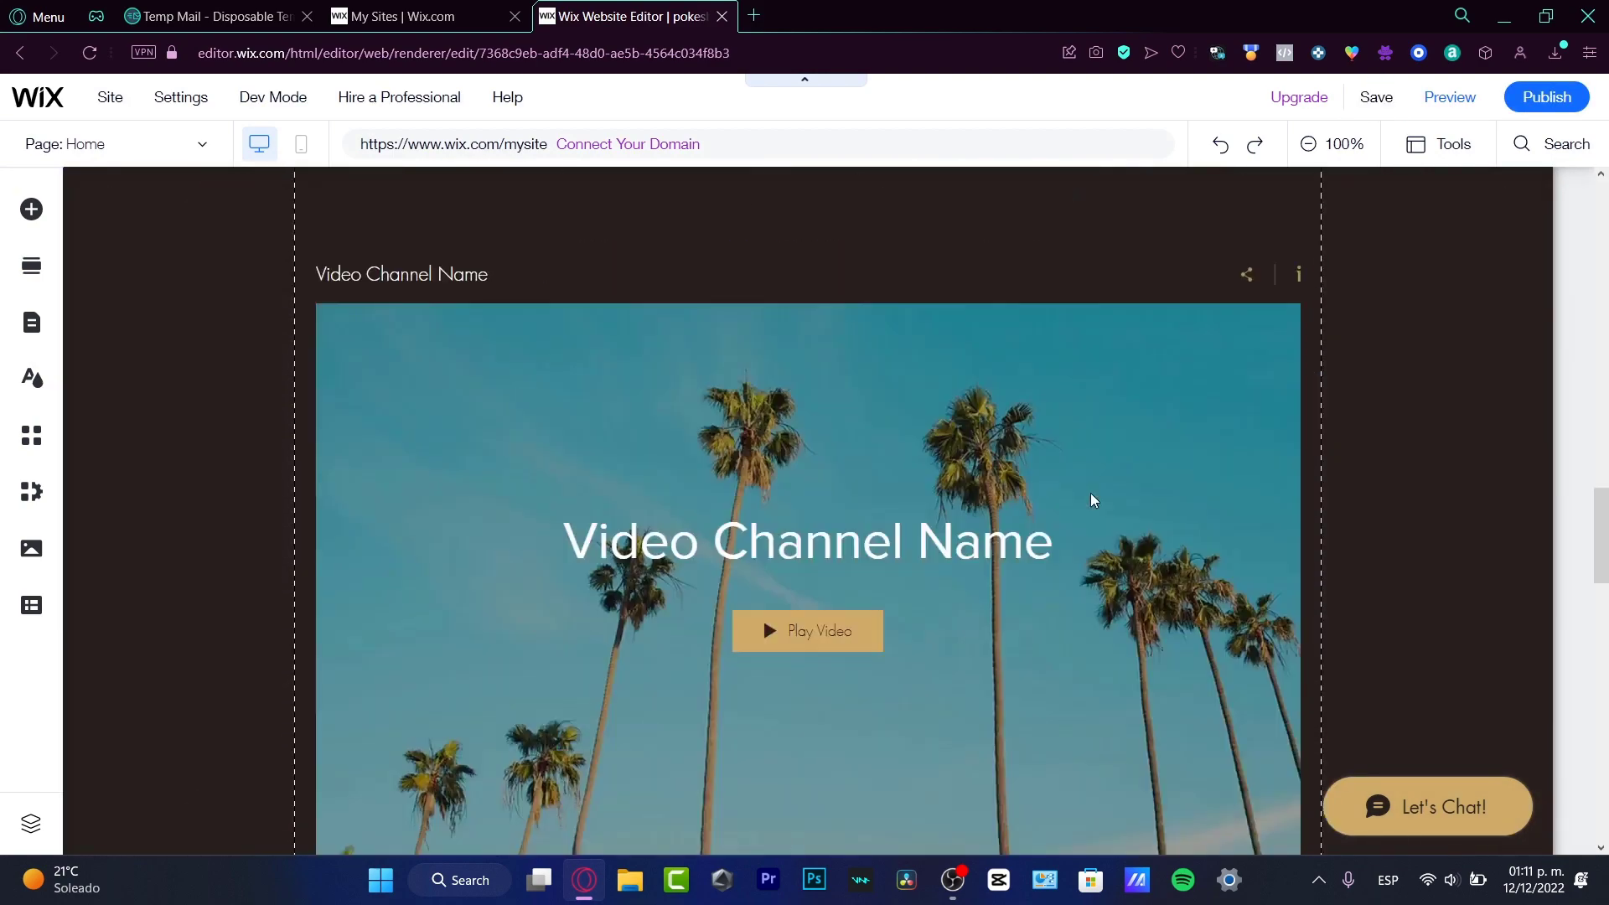
pyautogui.scroll(-10, 1091, 495)
pyautogui.scroll(8, 1093, 495)
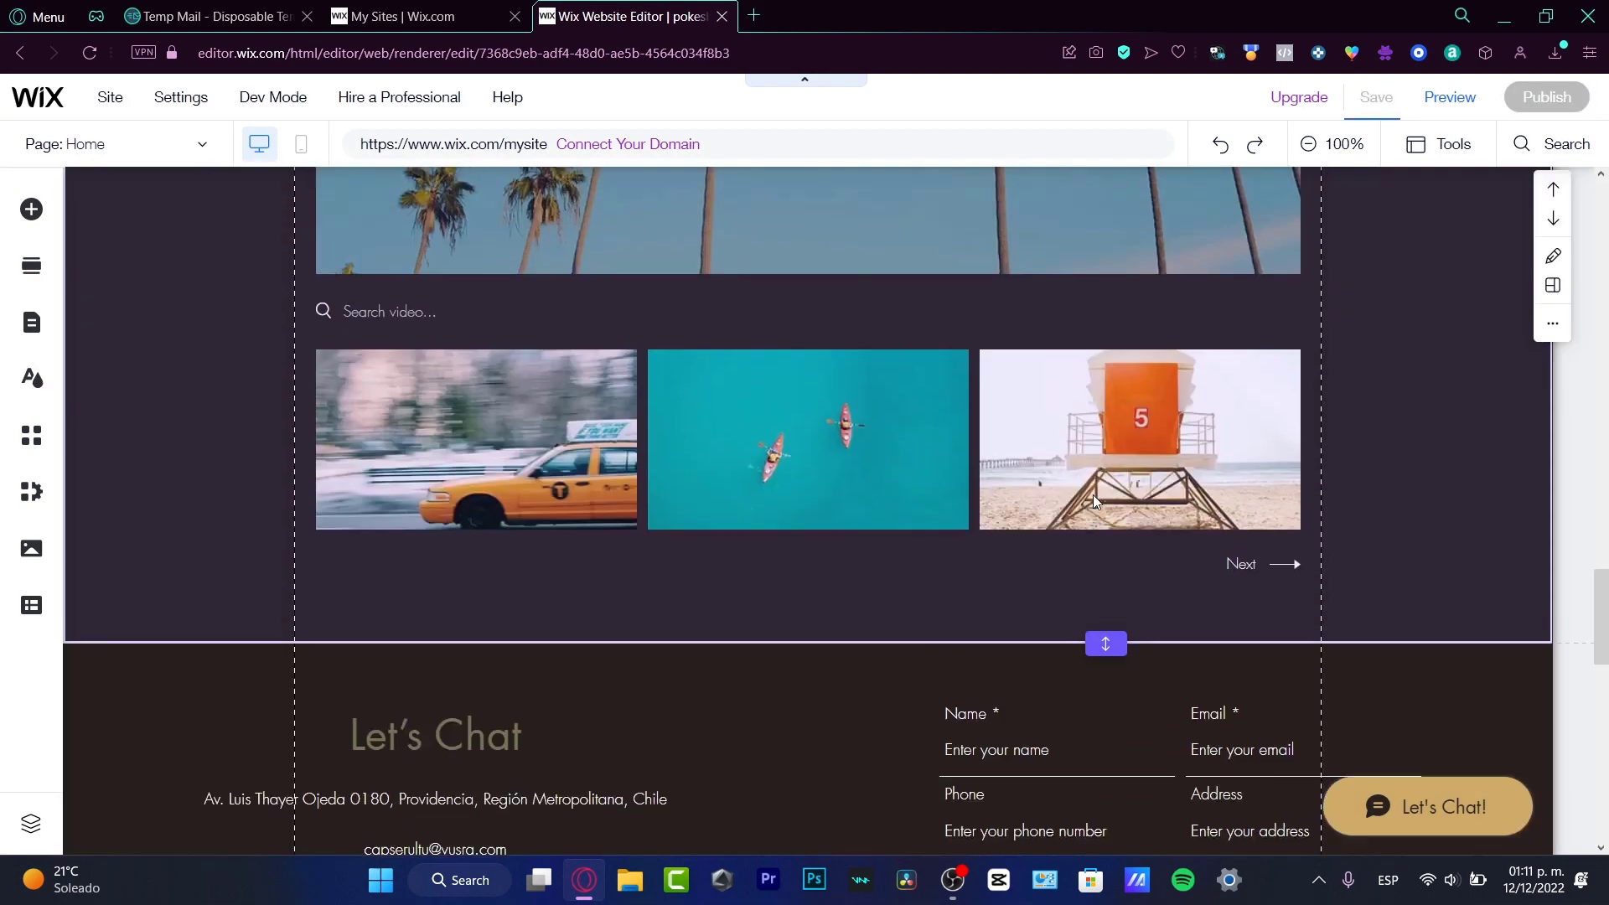
pyautogui.scroll(-8, 1093, 495)
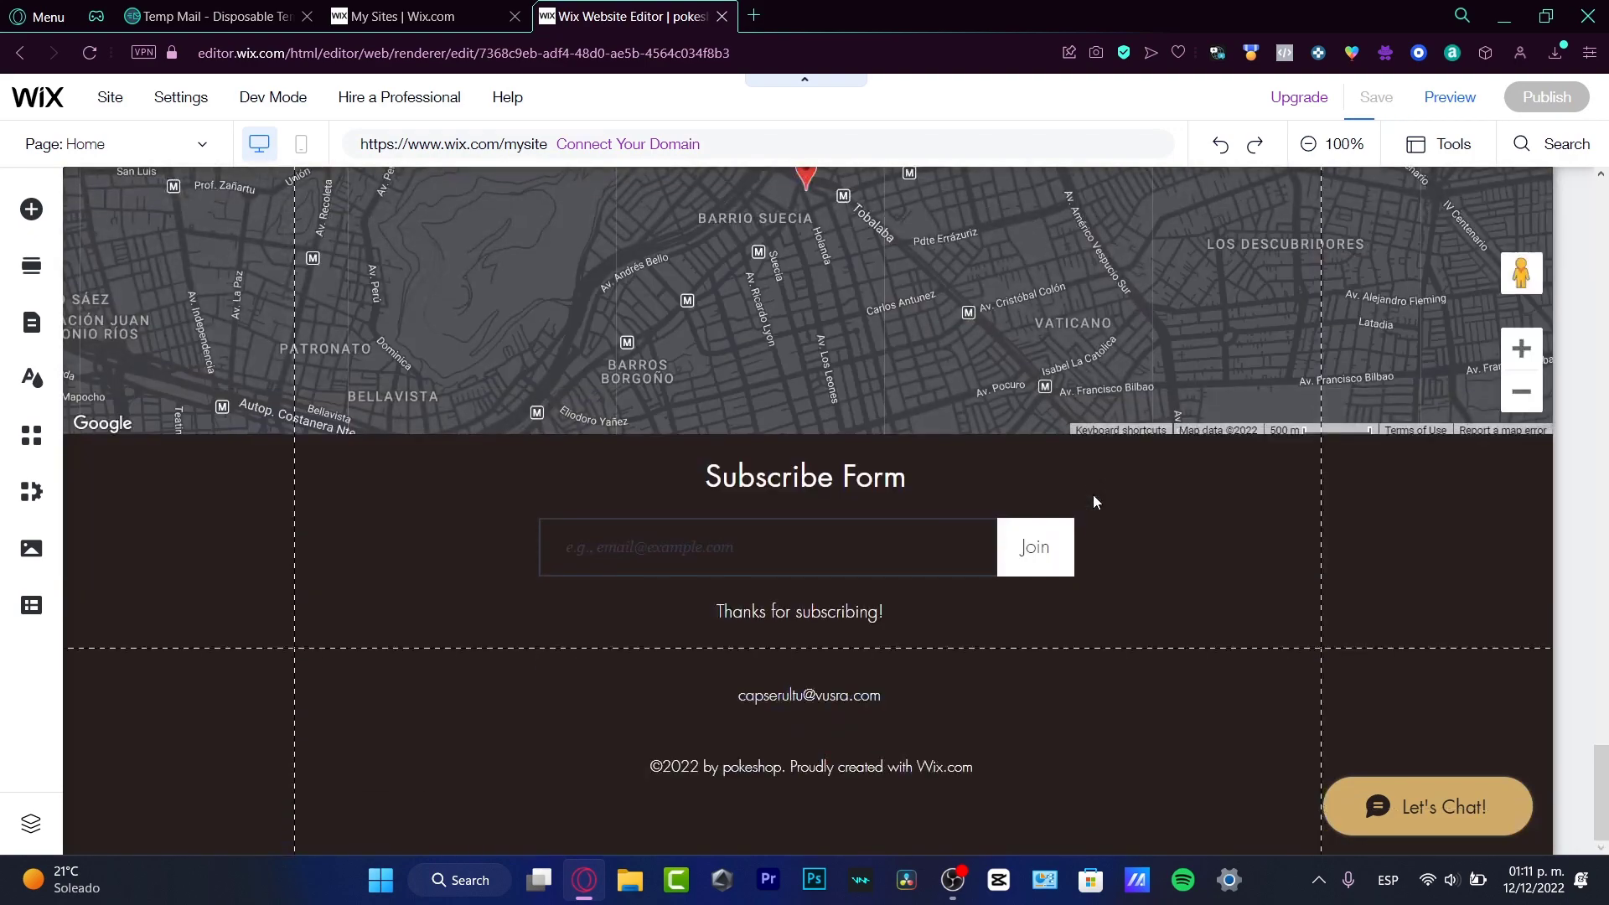
pyautogui.scroll(20, 1094, 500)
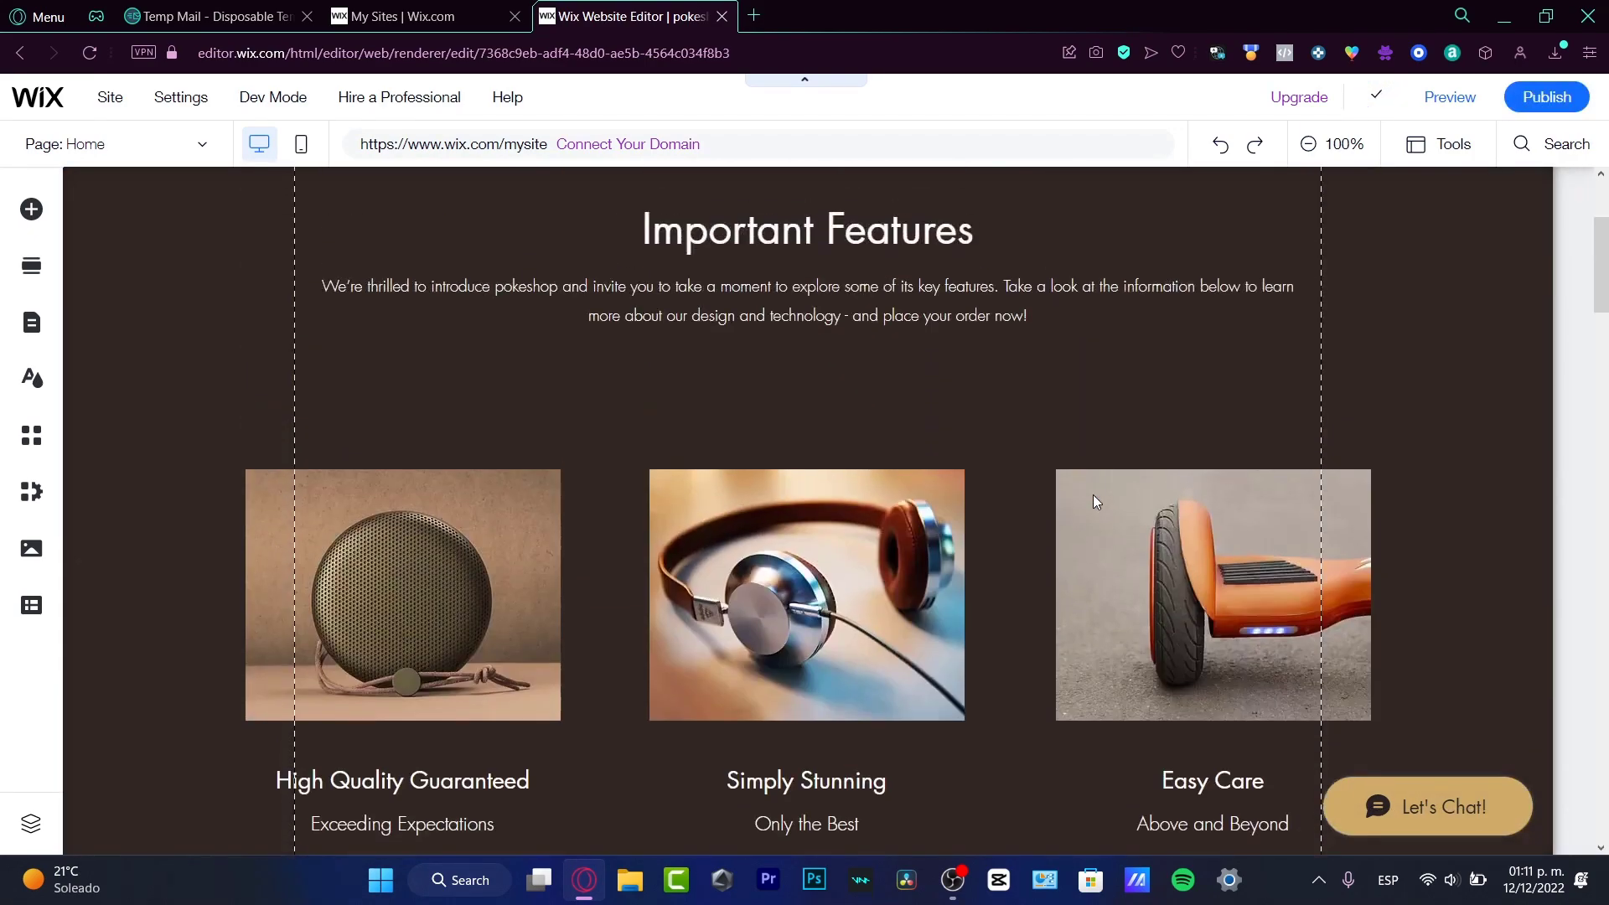
pyautogui.scroll(-7, 1093, 494)
pyautogui.scroll(7, 1043, 391)
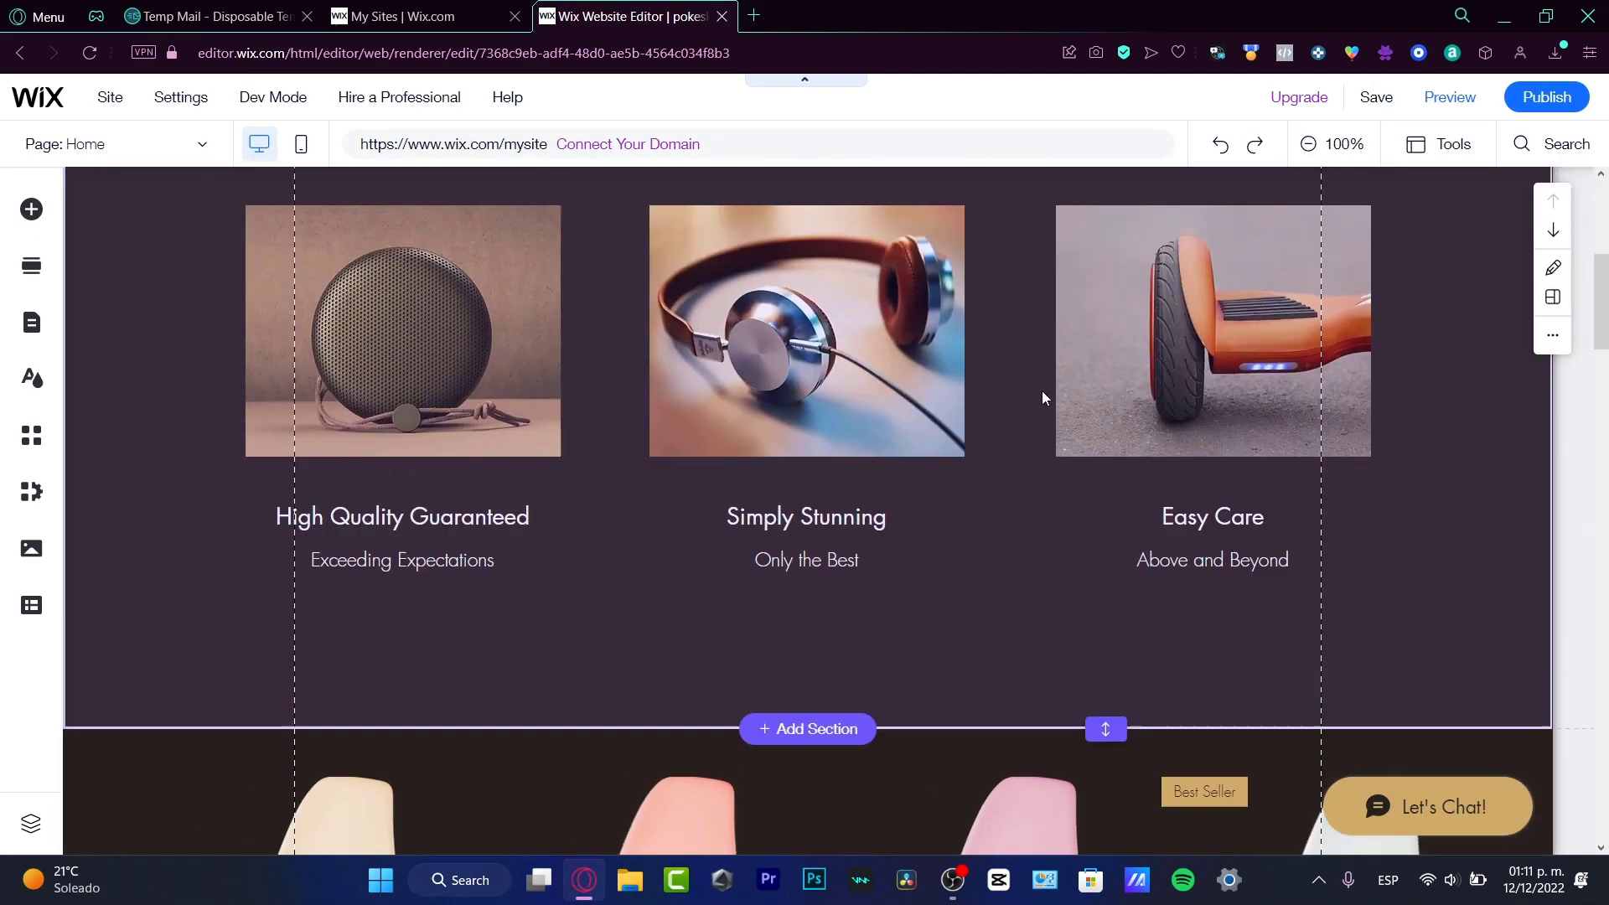
pyautogui.scroll(-4, 1071, 517)
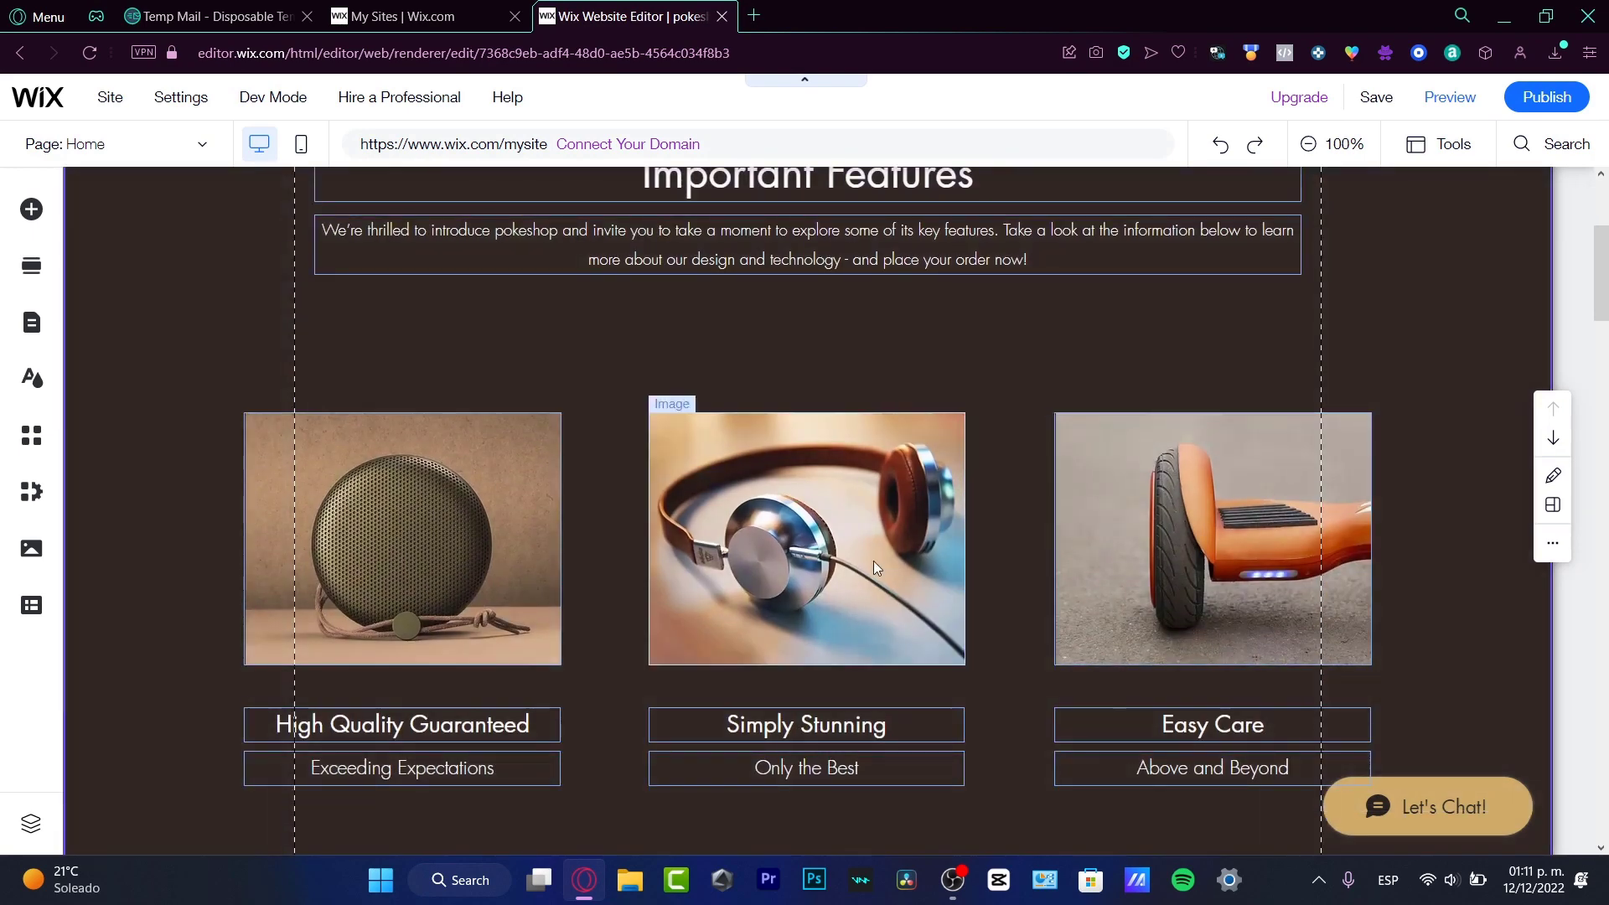
# Step: Delete the headphones image with its Simply Stunning and Only the Best captions
pyautogui.click(869, 563)
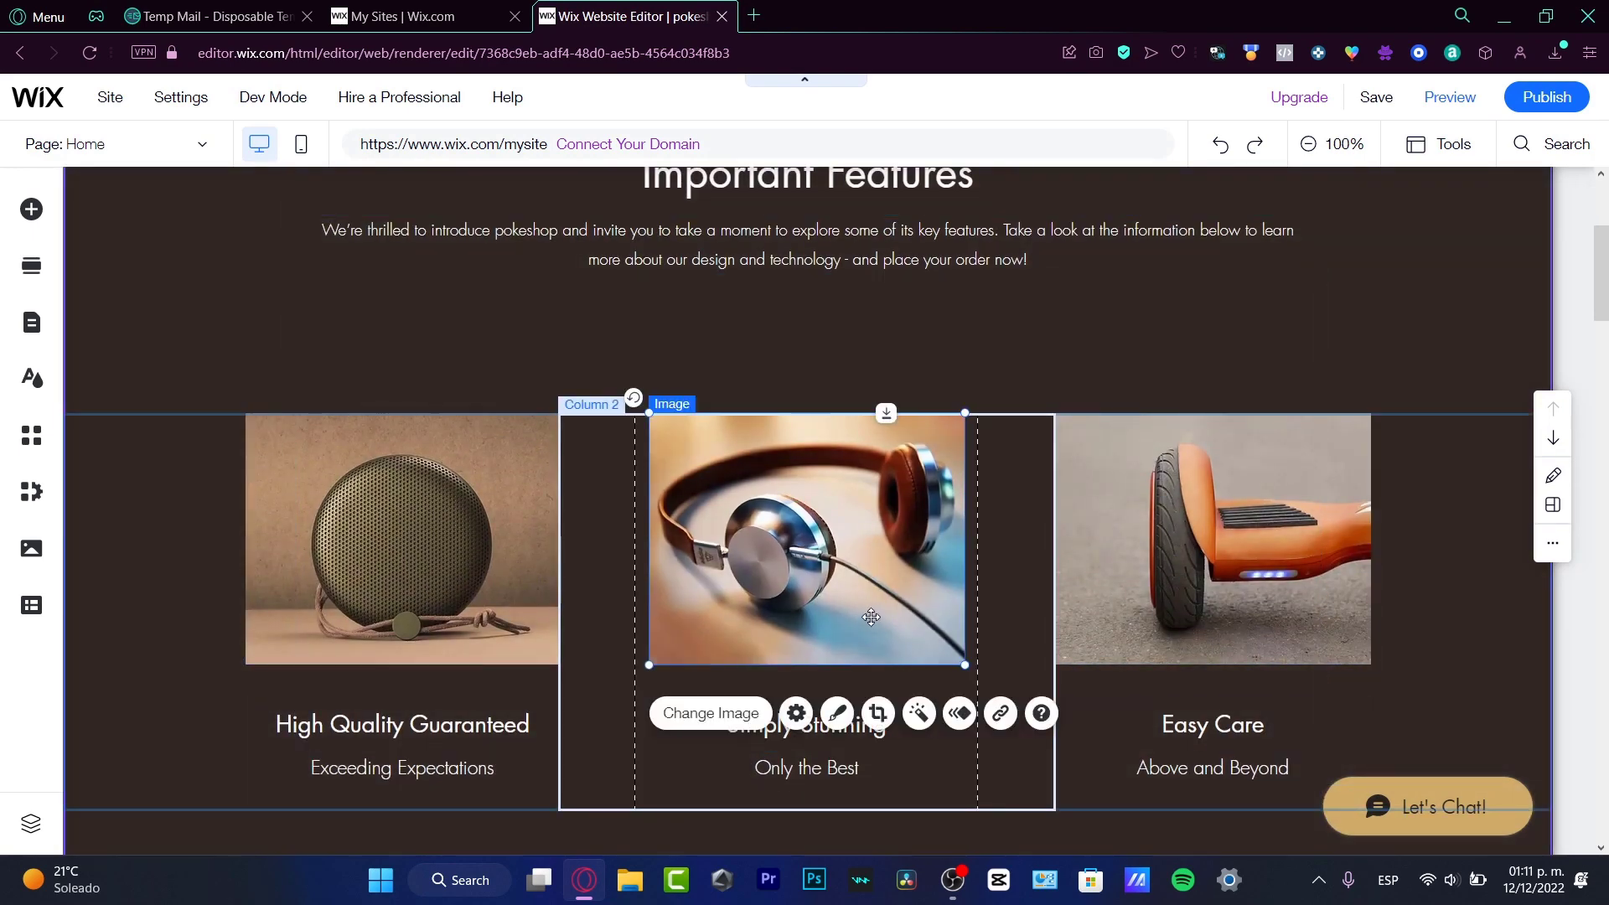
pyautogui.press('Delete')
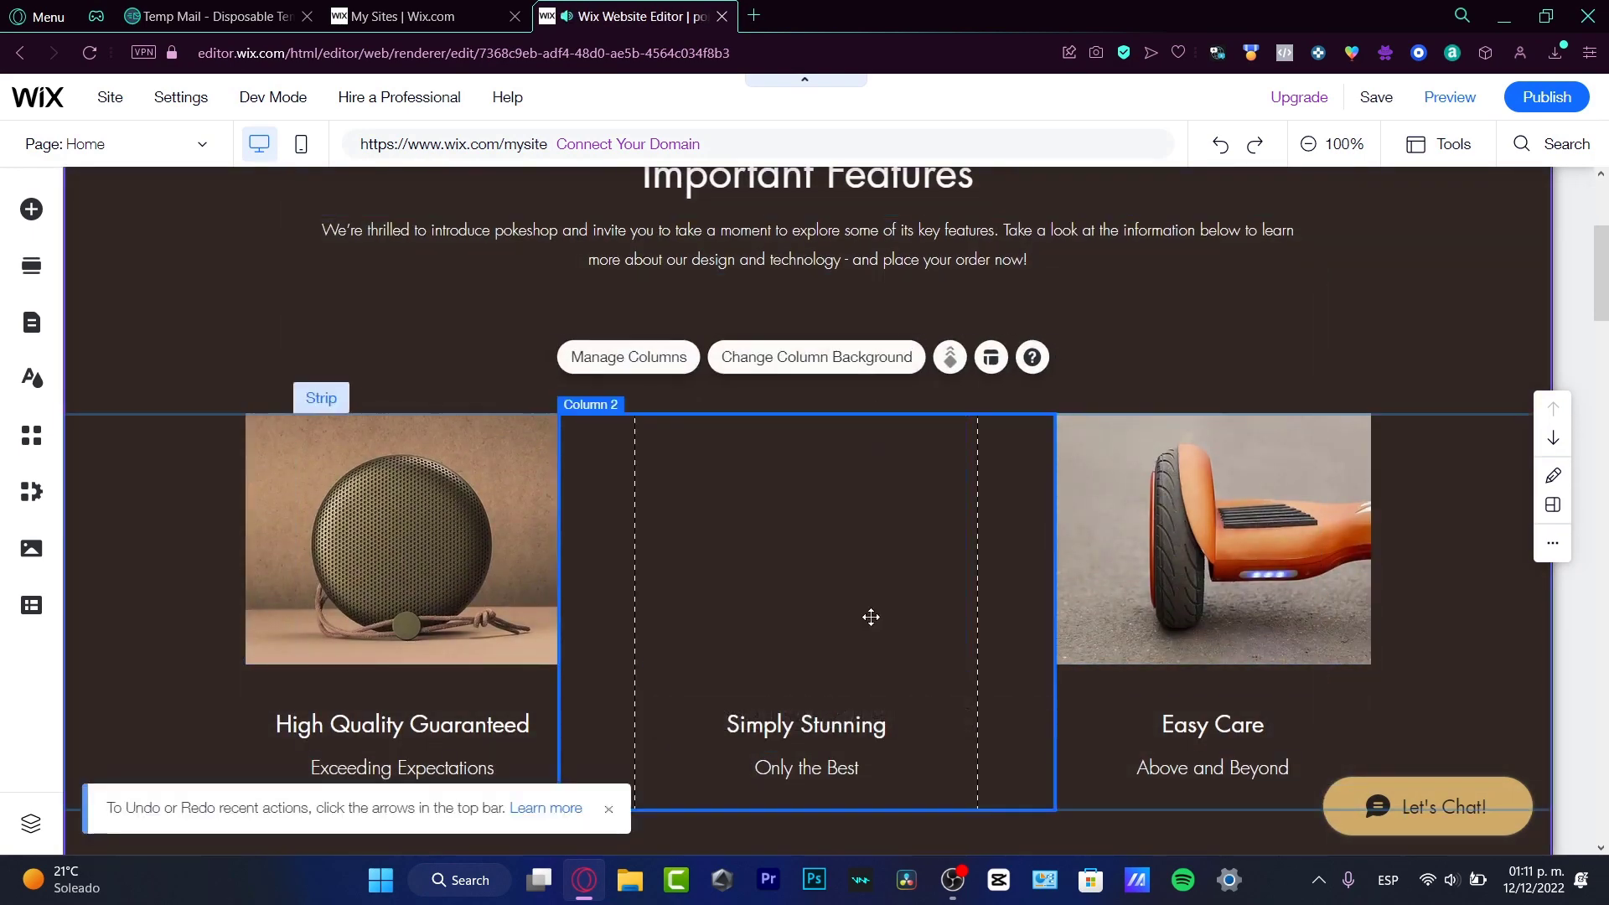
pyautogui.click(885, 740)
pyautogui.press('Delete')
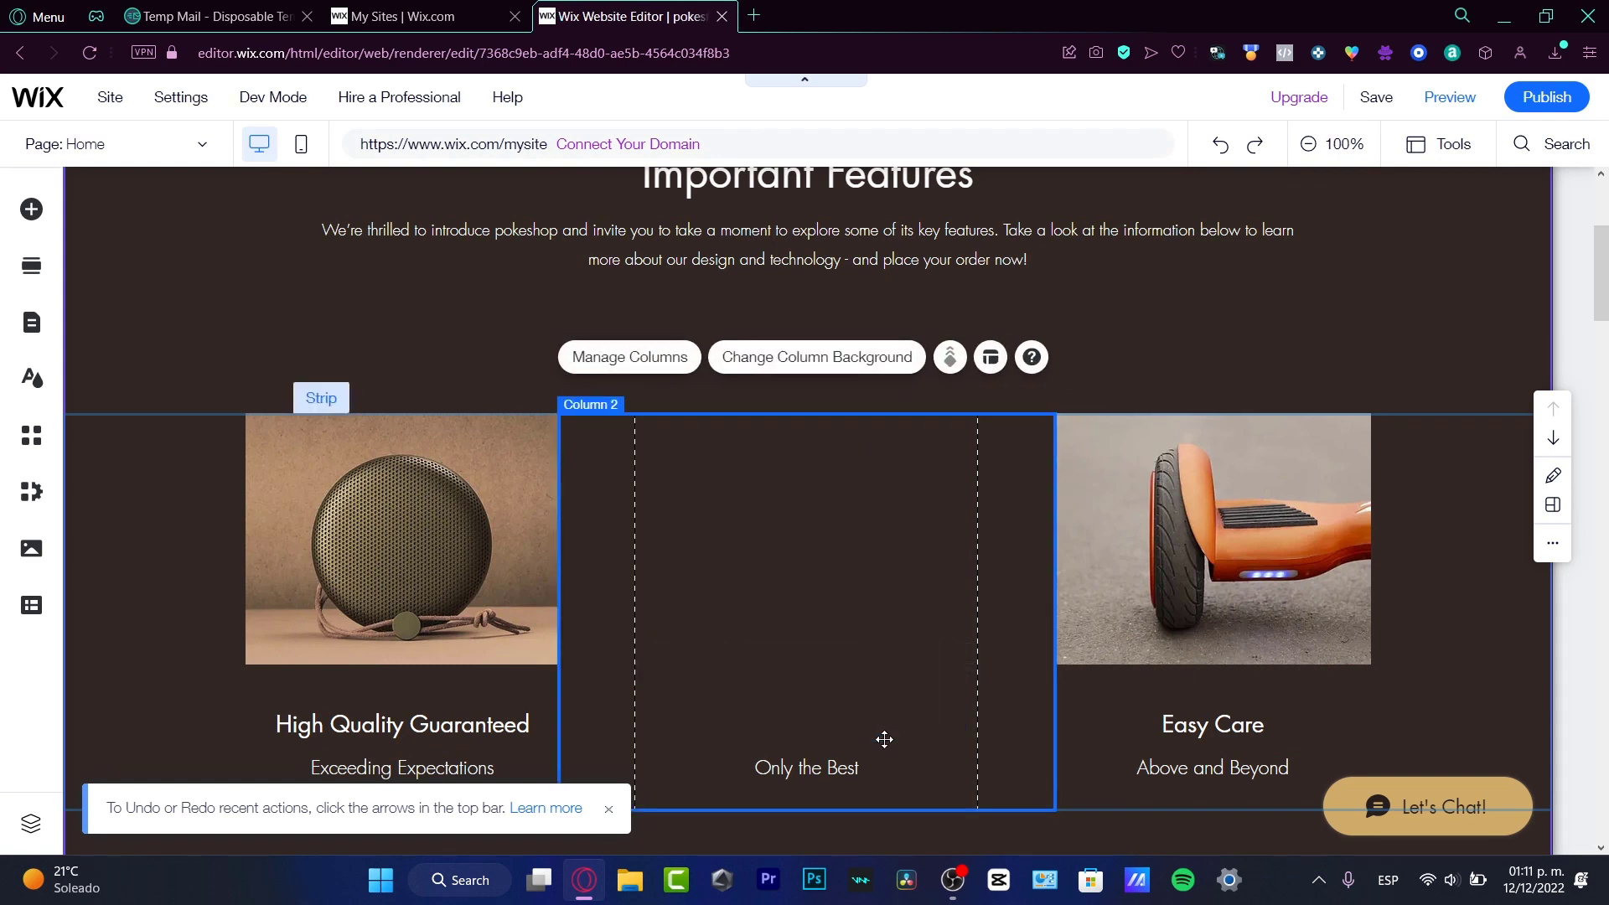
pyautogui.click(818, 770)
pyautogui.press('Delete')
# Step: Move the hoverboard image, Easy Care title and Above and Beyond text into the middle column
pyautogui.click(1136, 620)
pyautogui.moveTo(1137, 620); pyautogui.dragTo(799, 593)
pyautogui.moveTo(1212, 736); pyautogui.dragTo(793, 704)
pyautogui.moveTo(1212, 767); pyautogui.dragTo(808, 736)
pyautogui.click(1243, 623)
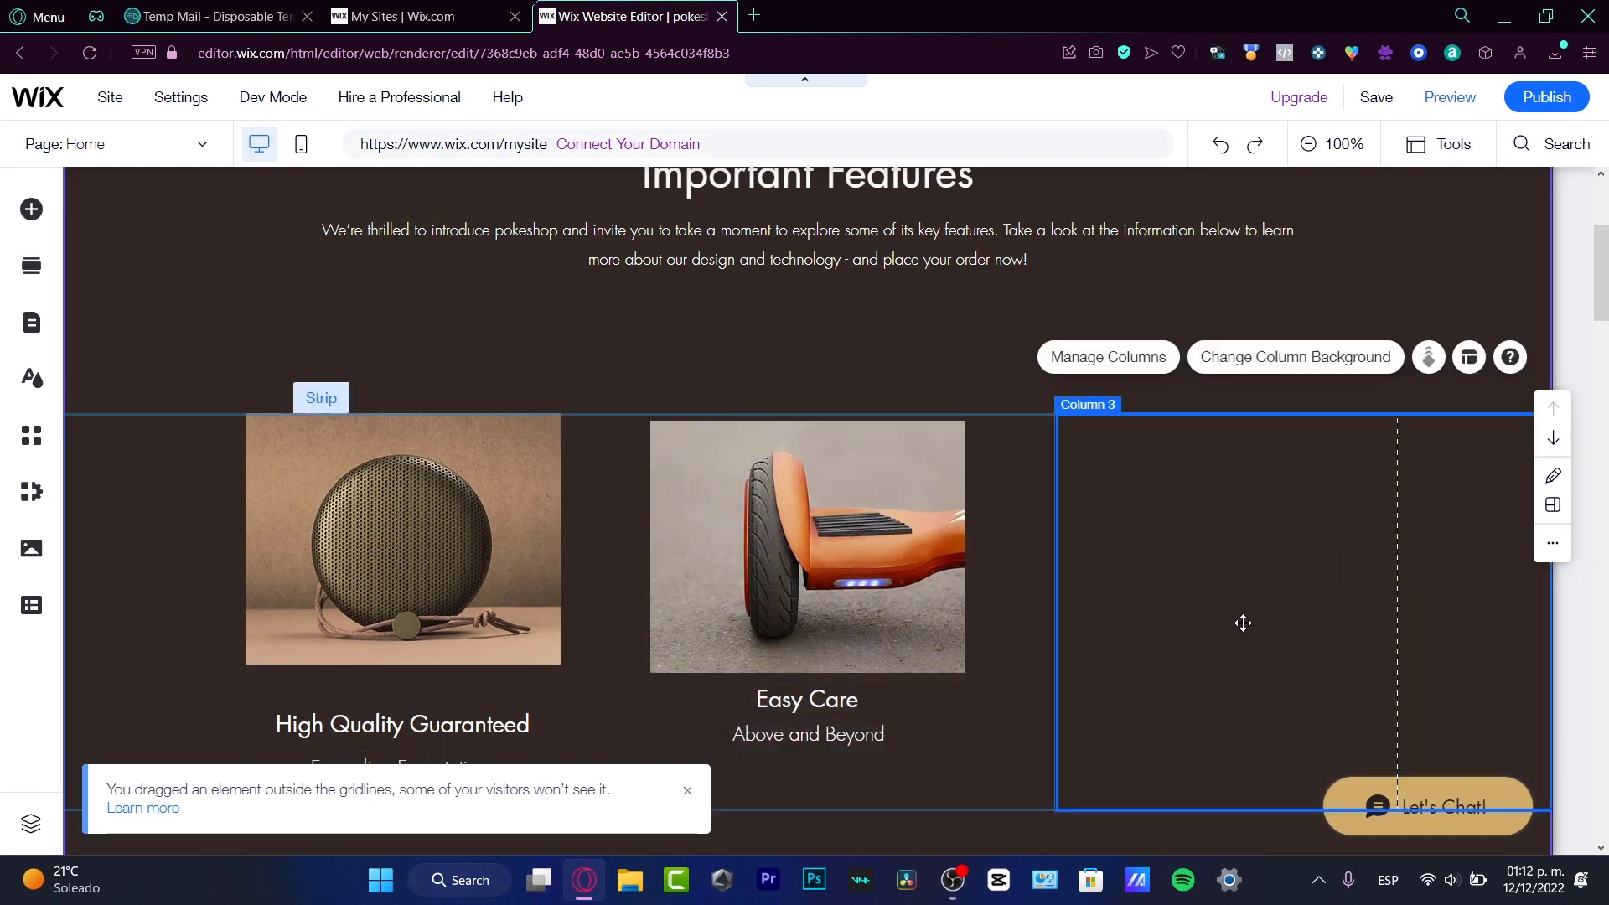
# Step: Delete the speaker image and its captions from the first column
pyautogui.click(422, 515)
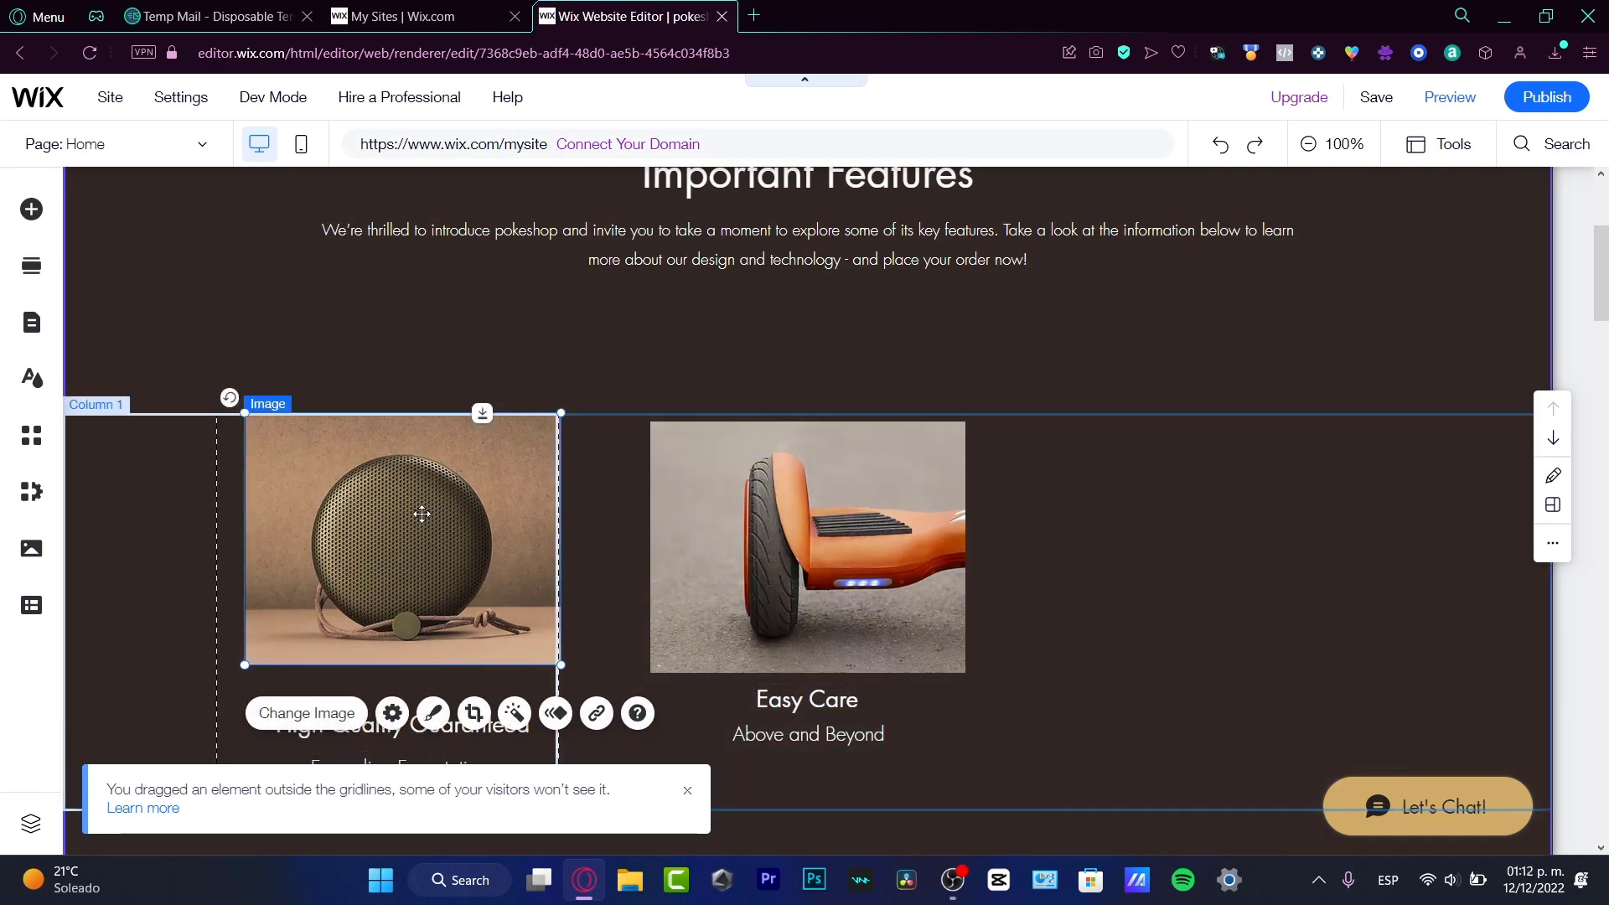
pyautogui.press('Delete')
pyautogui.click(394, 546)
pyautogui.press('Delete')
pyautogui.click(453, 549)
pyautogui.scroll(-1, 1080, 456)
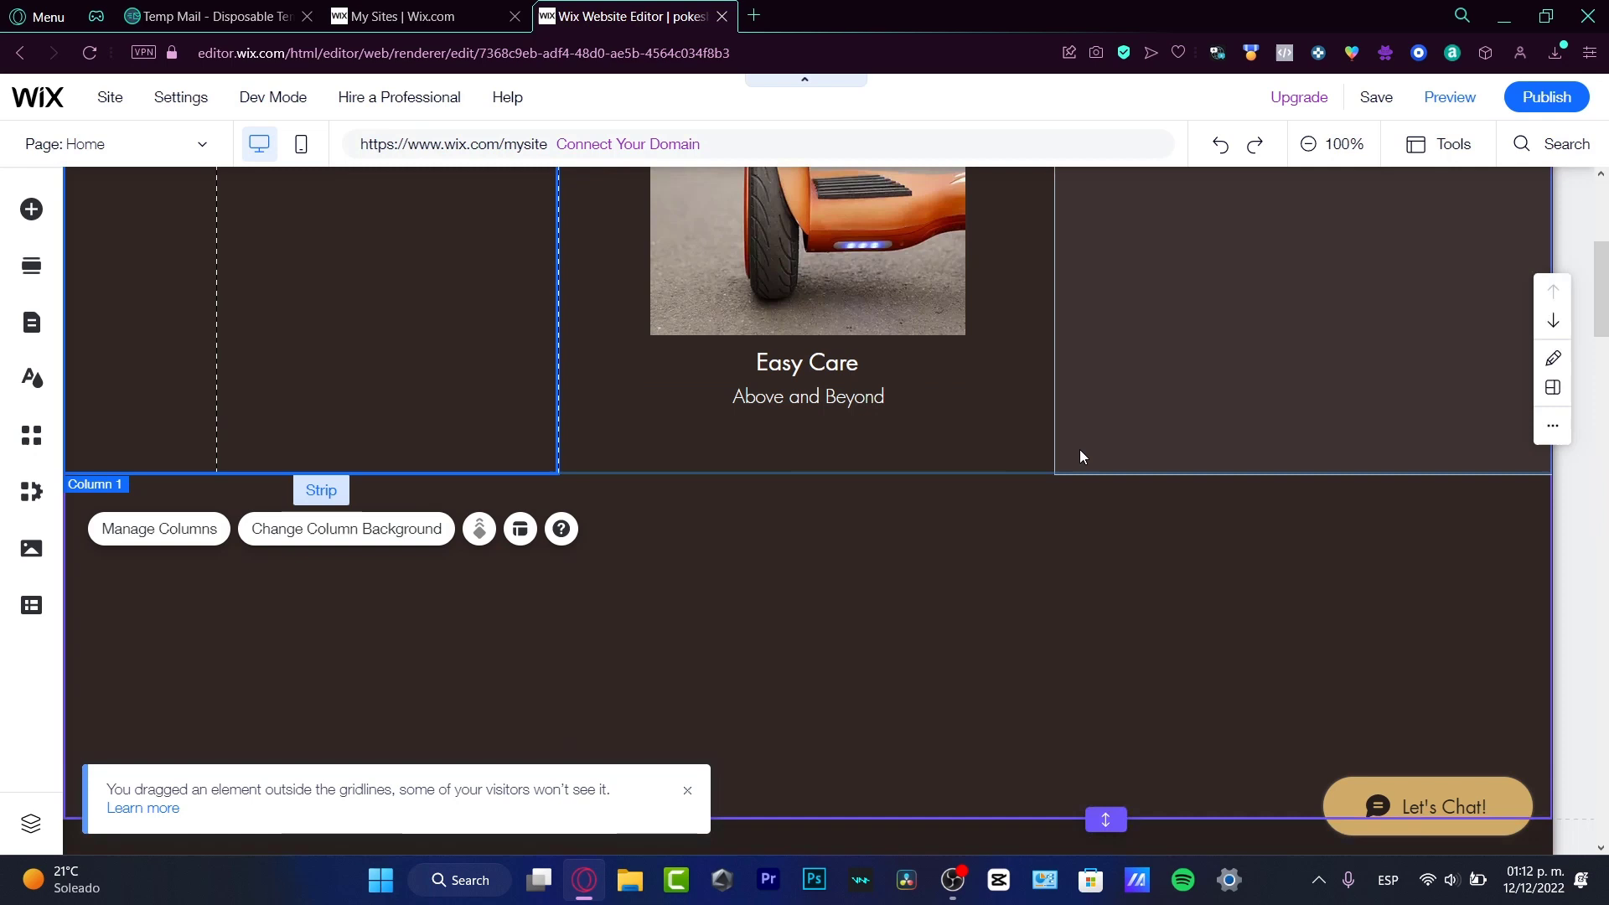
# Step: Delete The White Chair, The Pink Chair and The Orange Chair from the store products
pyautogui.scroll(-5, 1079, 457)
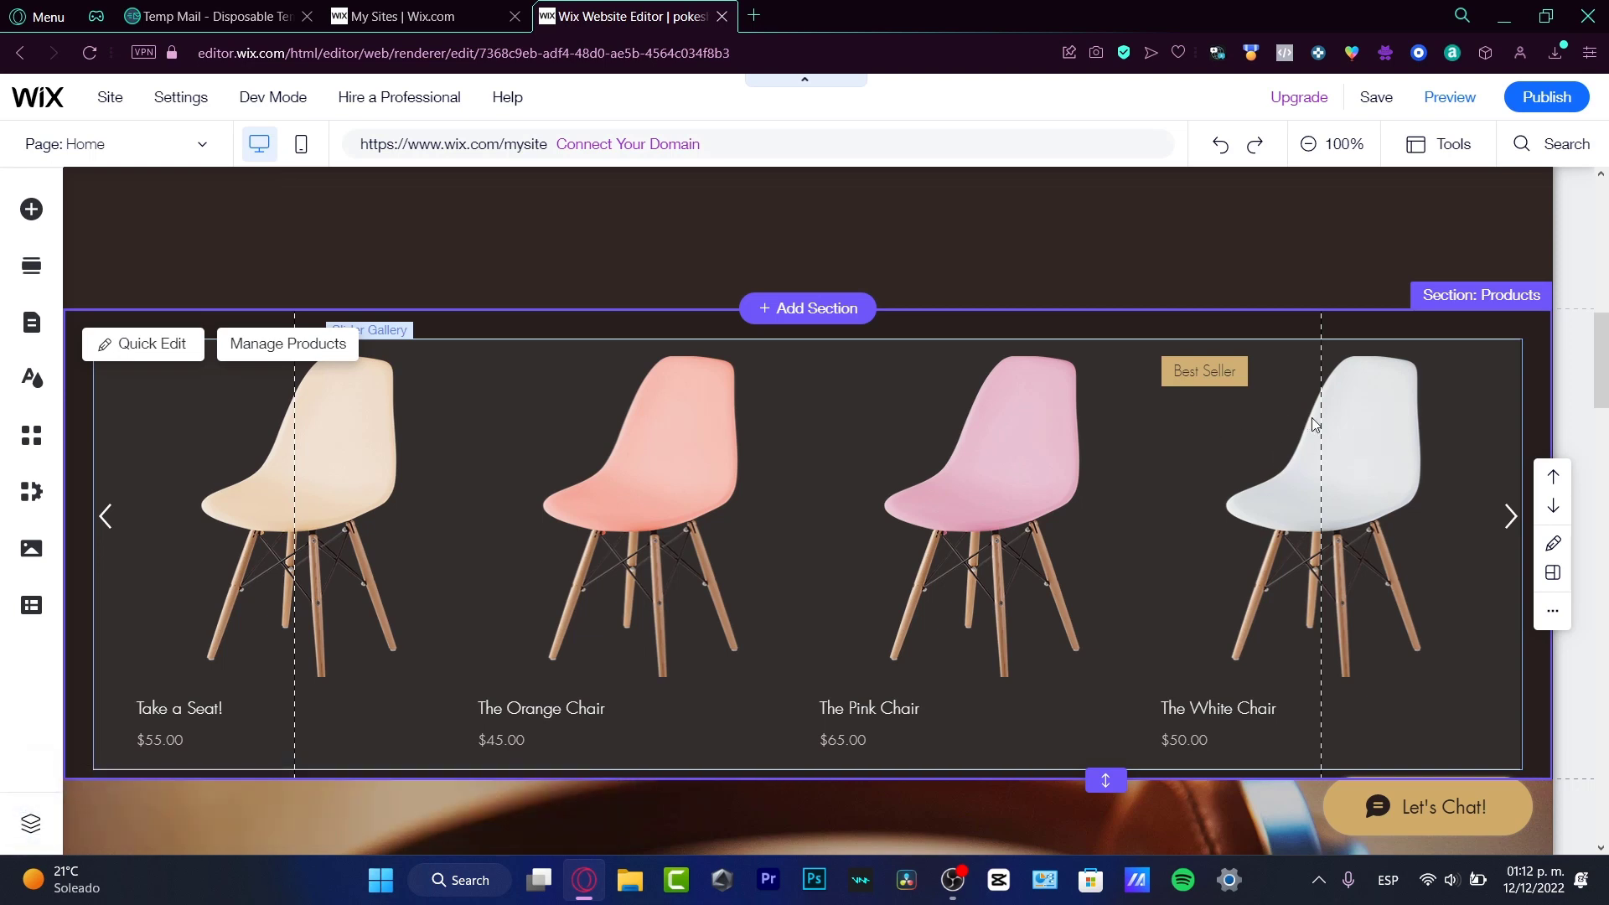
pyautogui.click(249, 349)
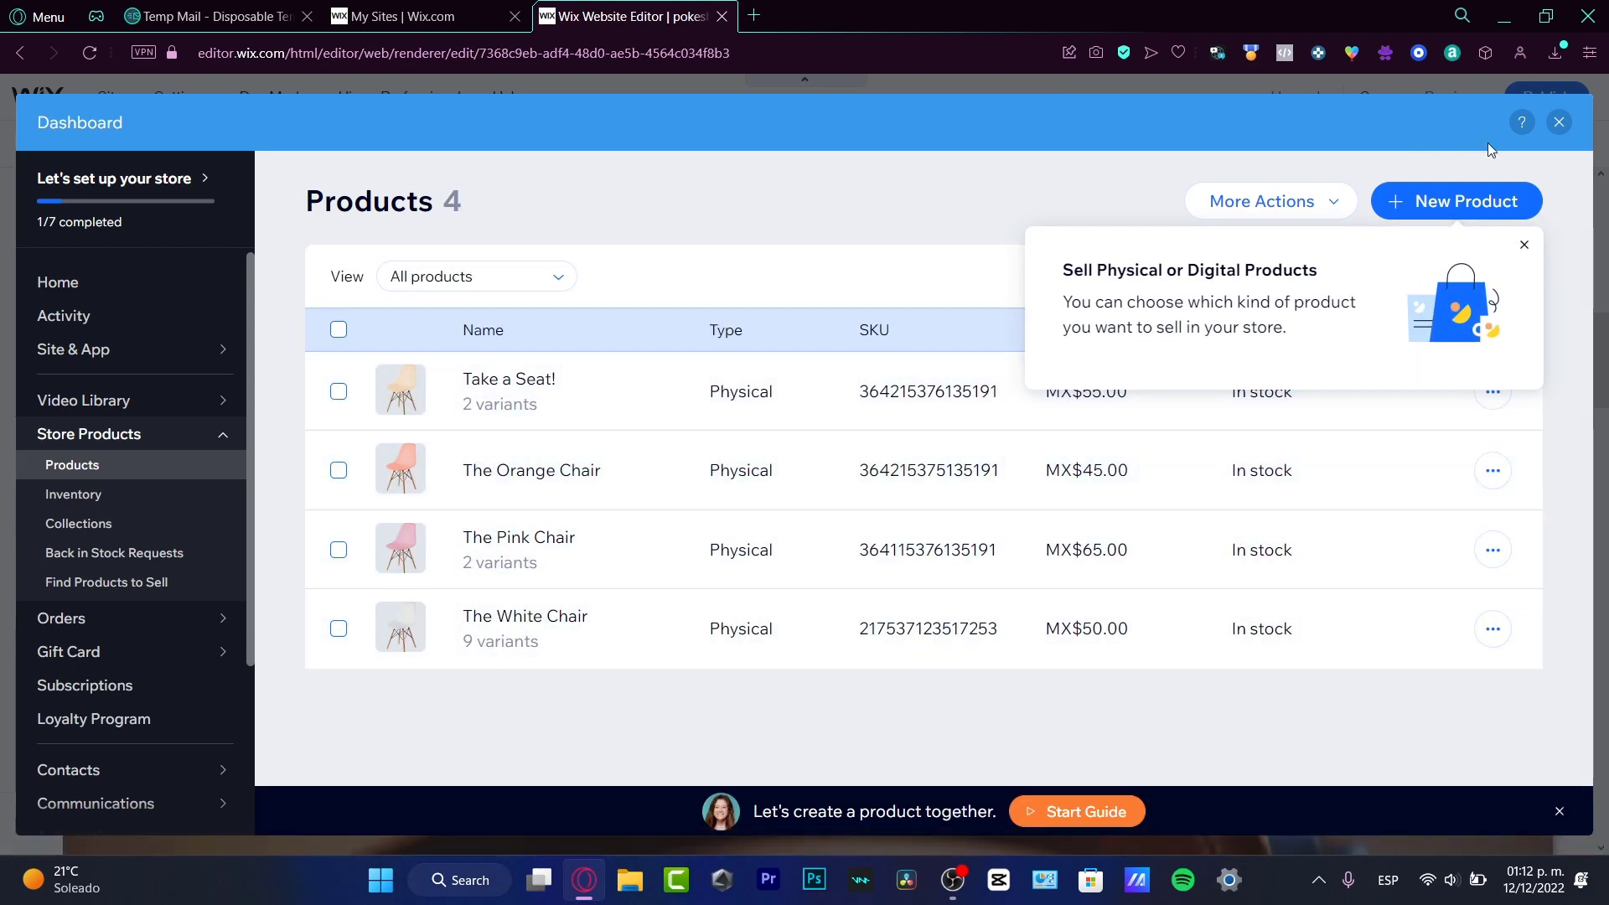
pyautogui.click(1525, 247)
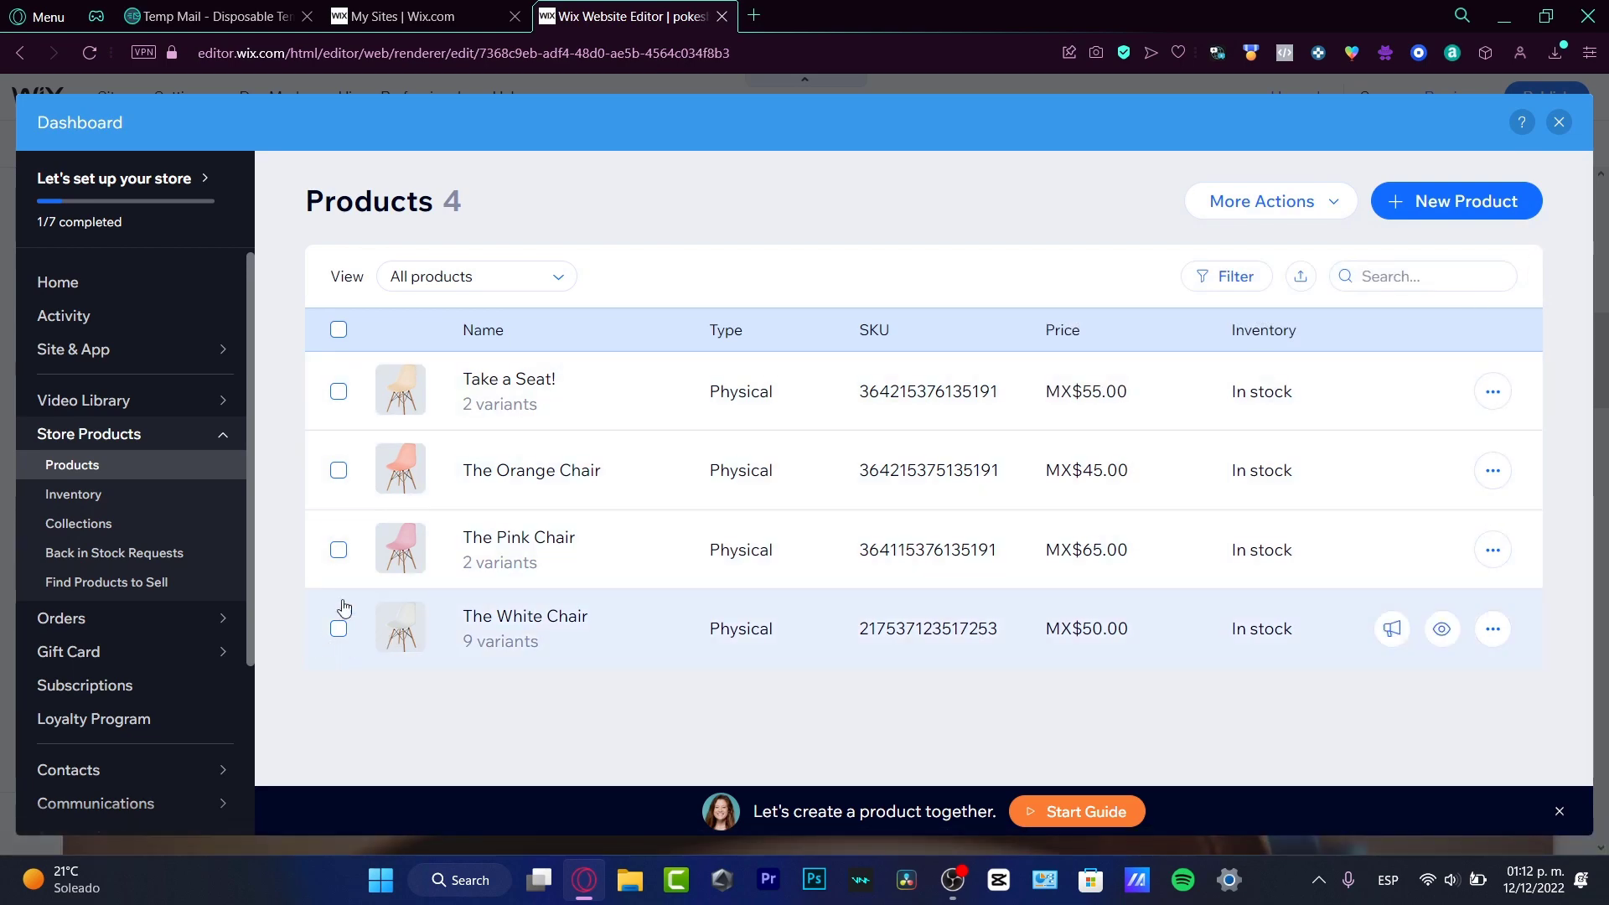
pyautogui.click(338, 628)
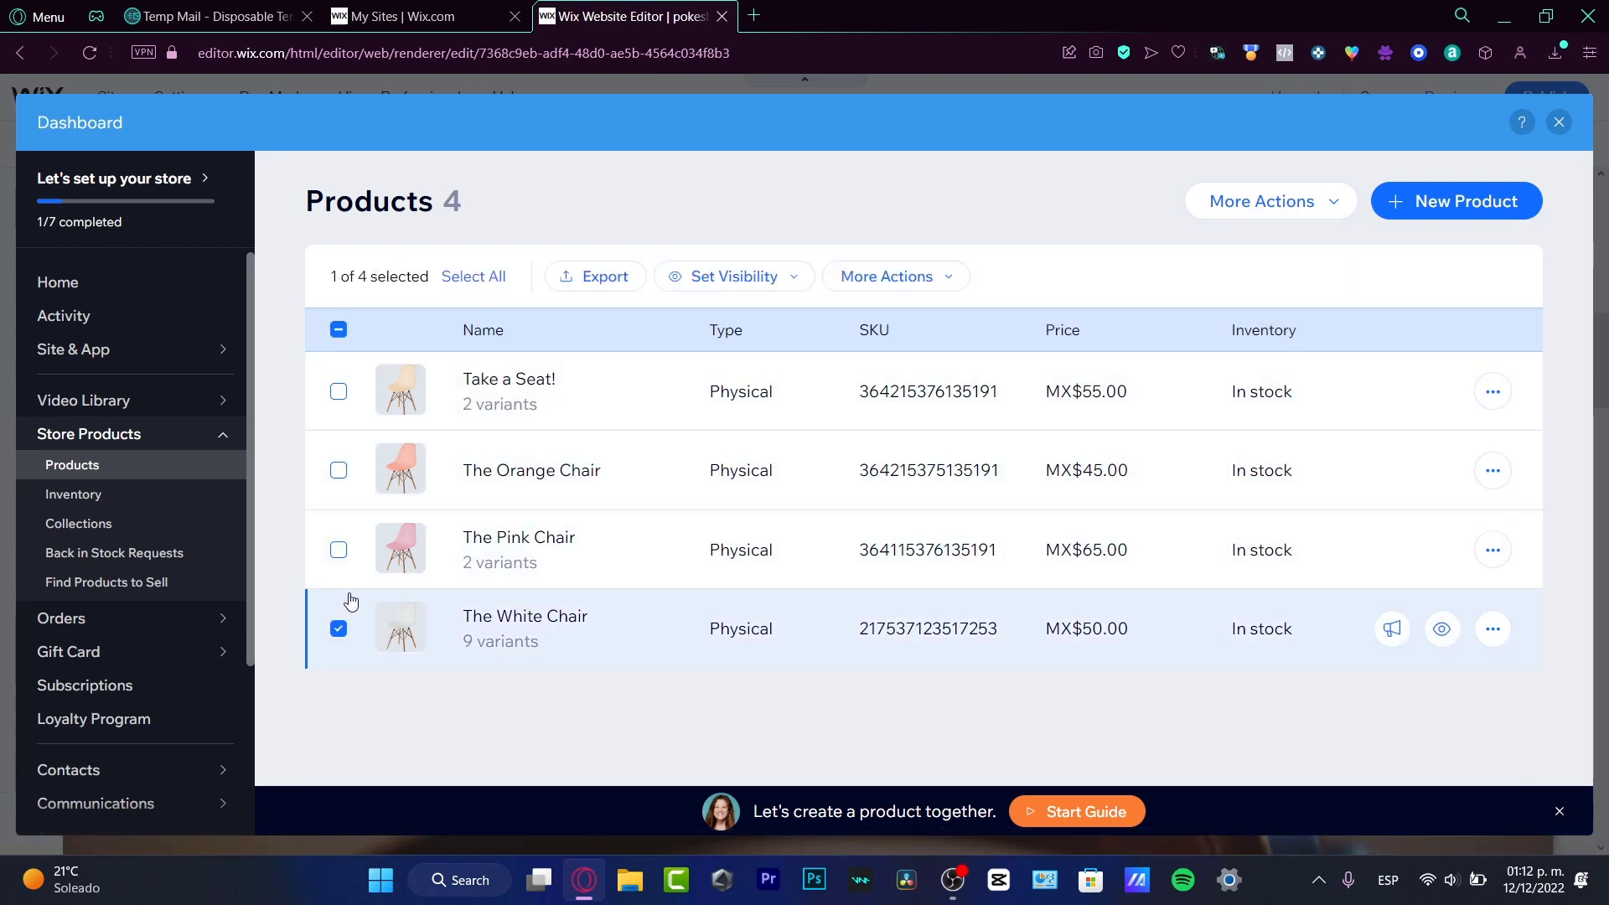
pyautogui.click(339, 550)
pyautogui.click(339, 470)
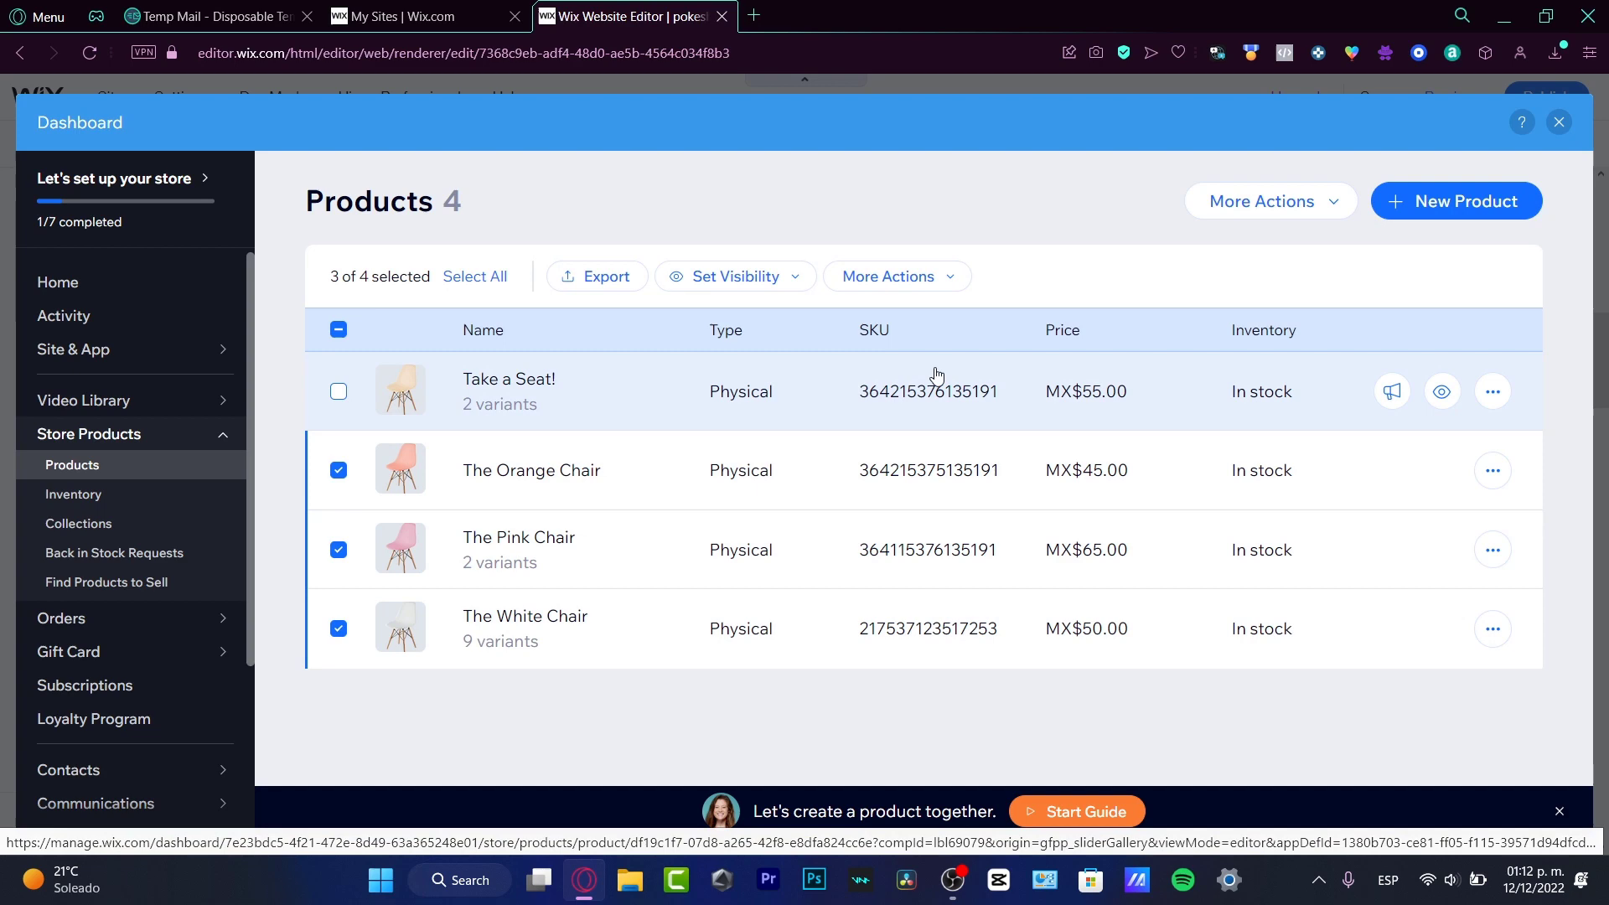
pyautogui.click(925, 279)
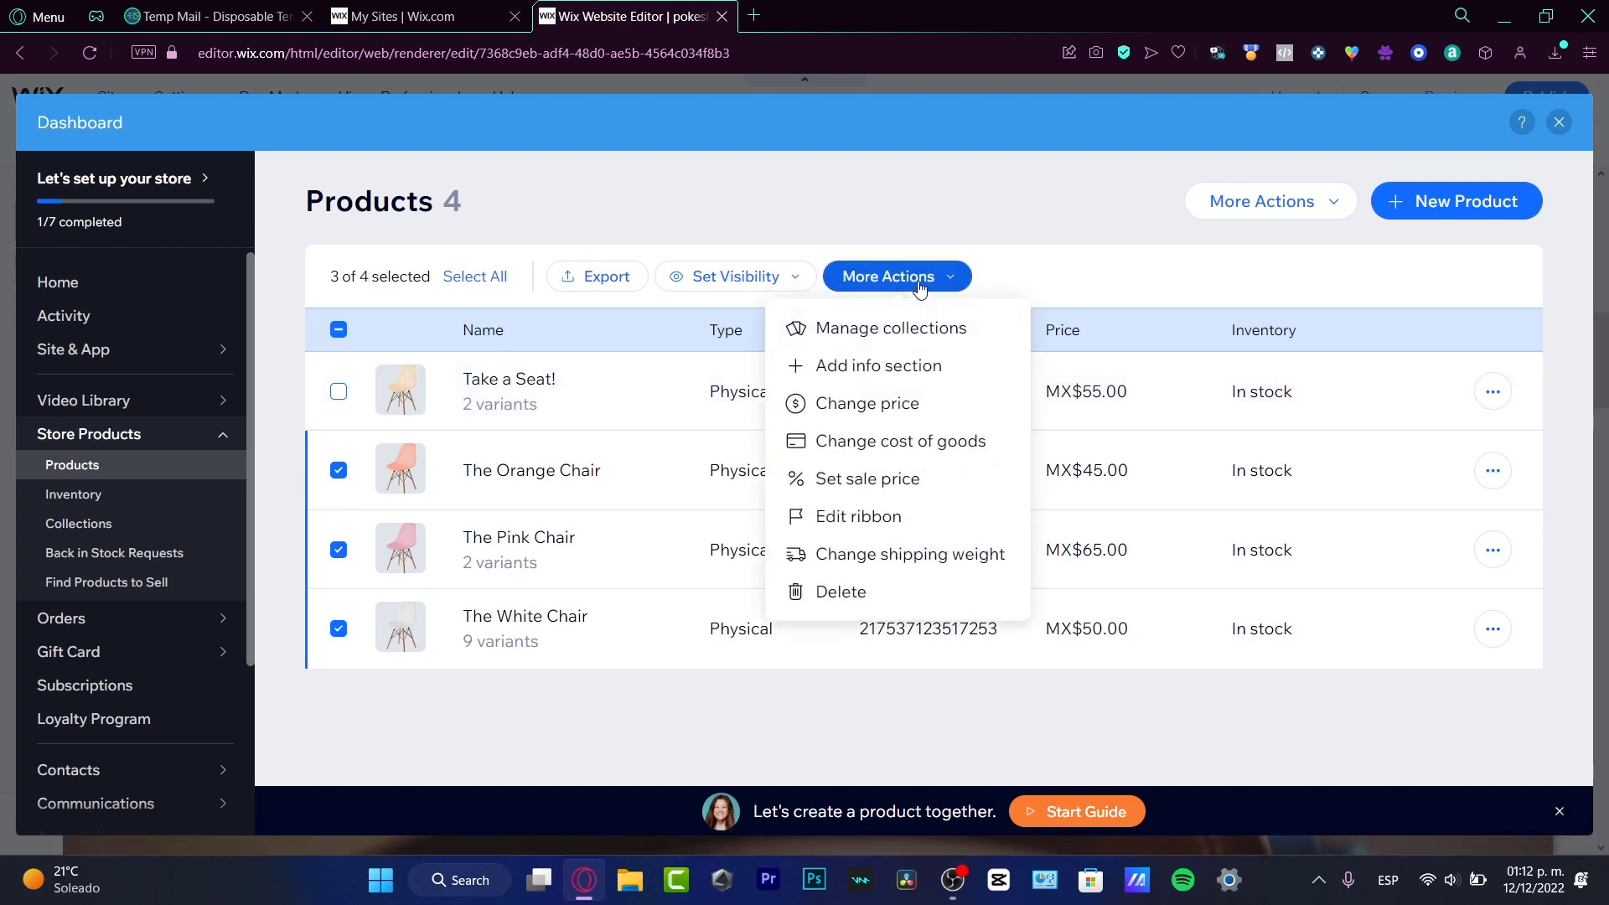
pyautogui.click(882, 592)
pyautogui.click(1063, 585)
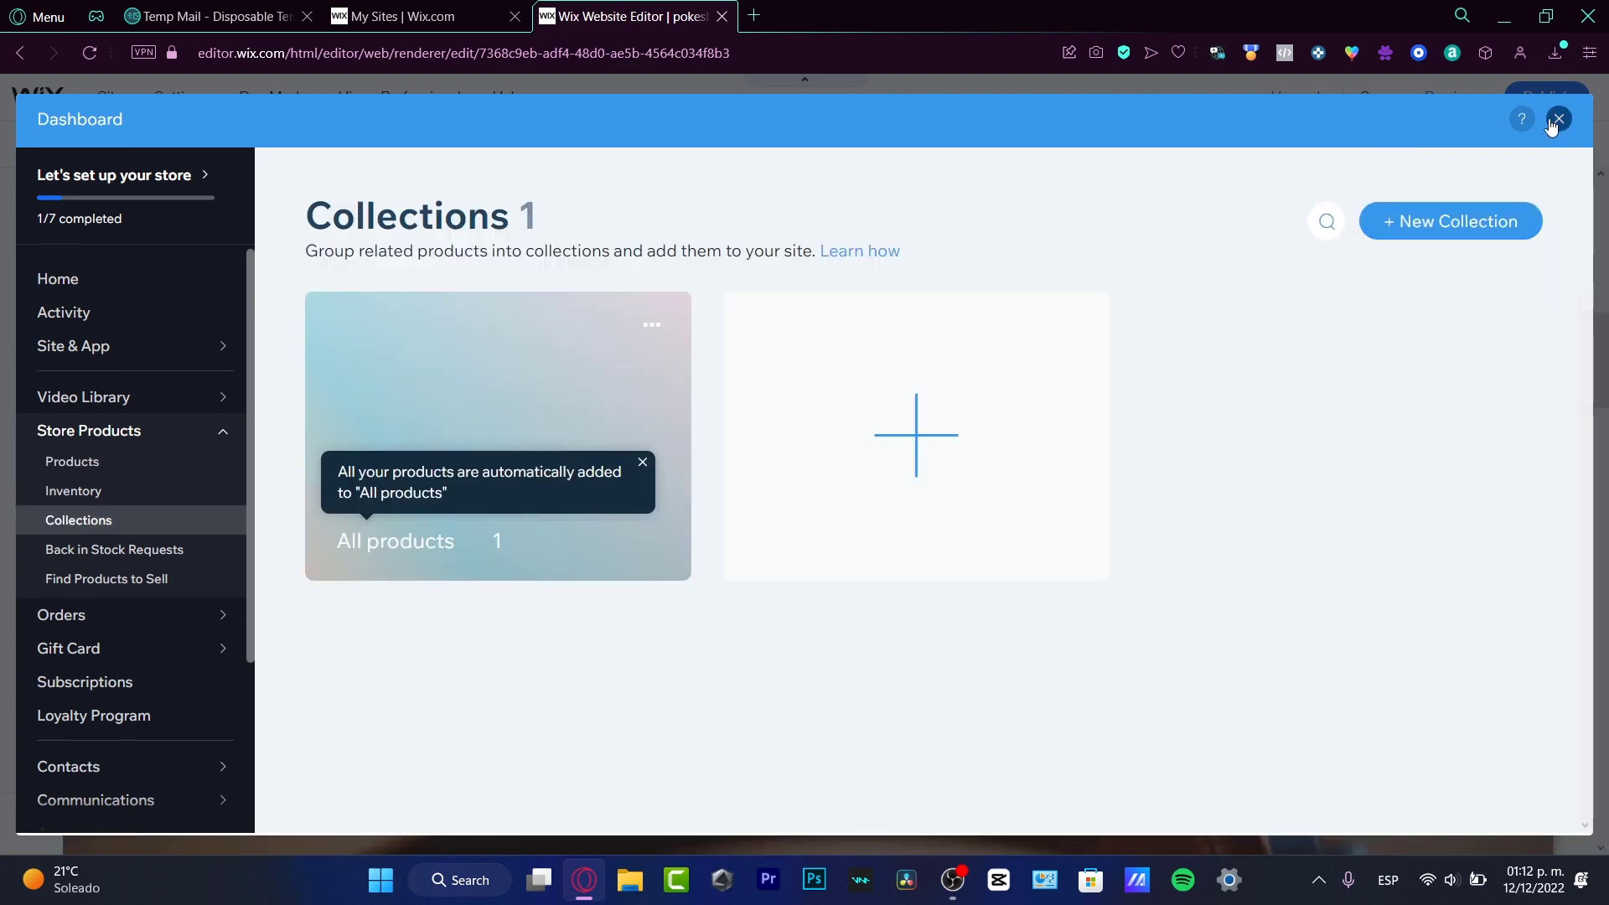
# Step: Close the store dashboard and show the themed Button styles in Add Elements
pyautogui.click(1559, 119)
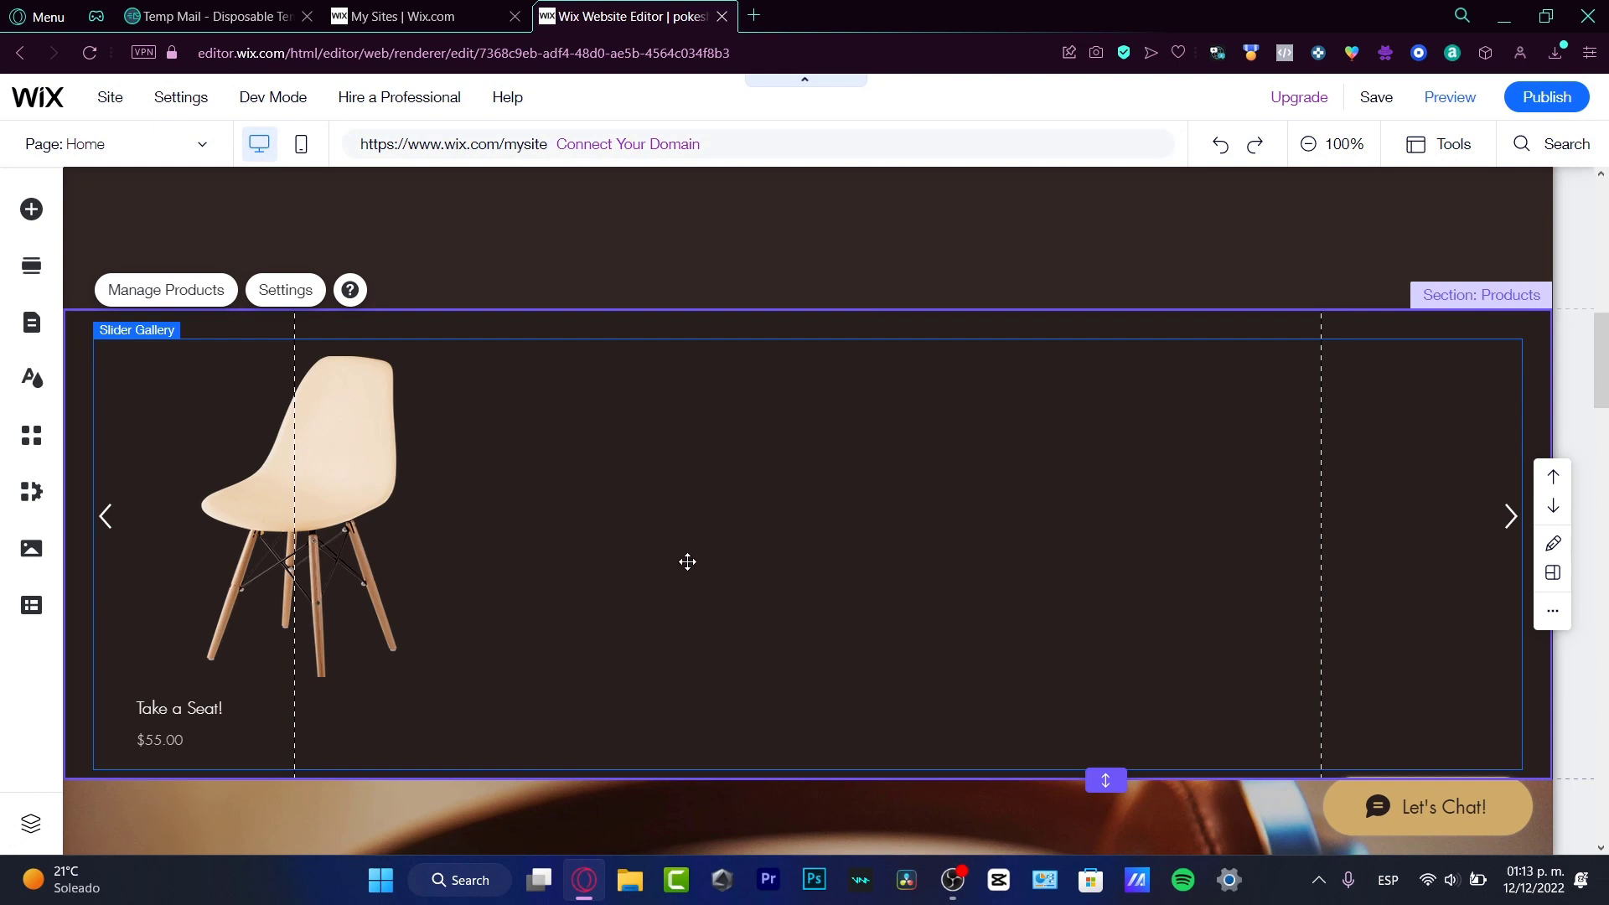
pyautogui.click(33, 209)
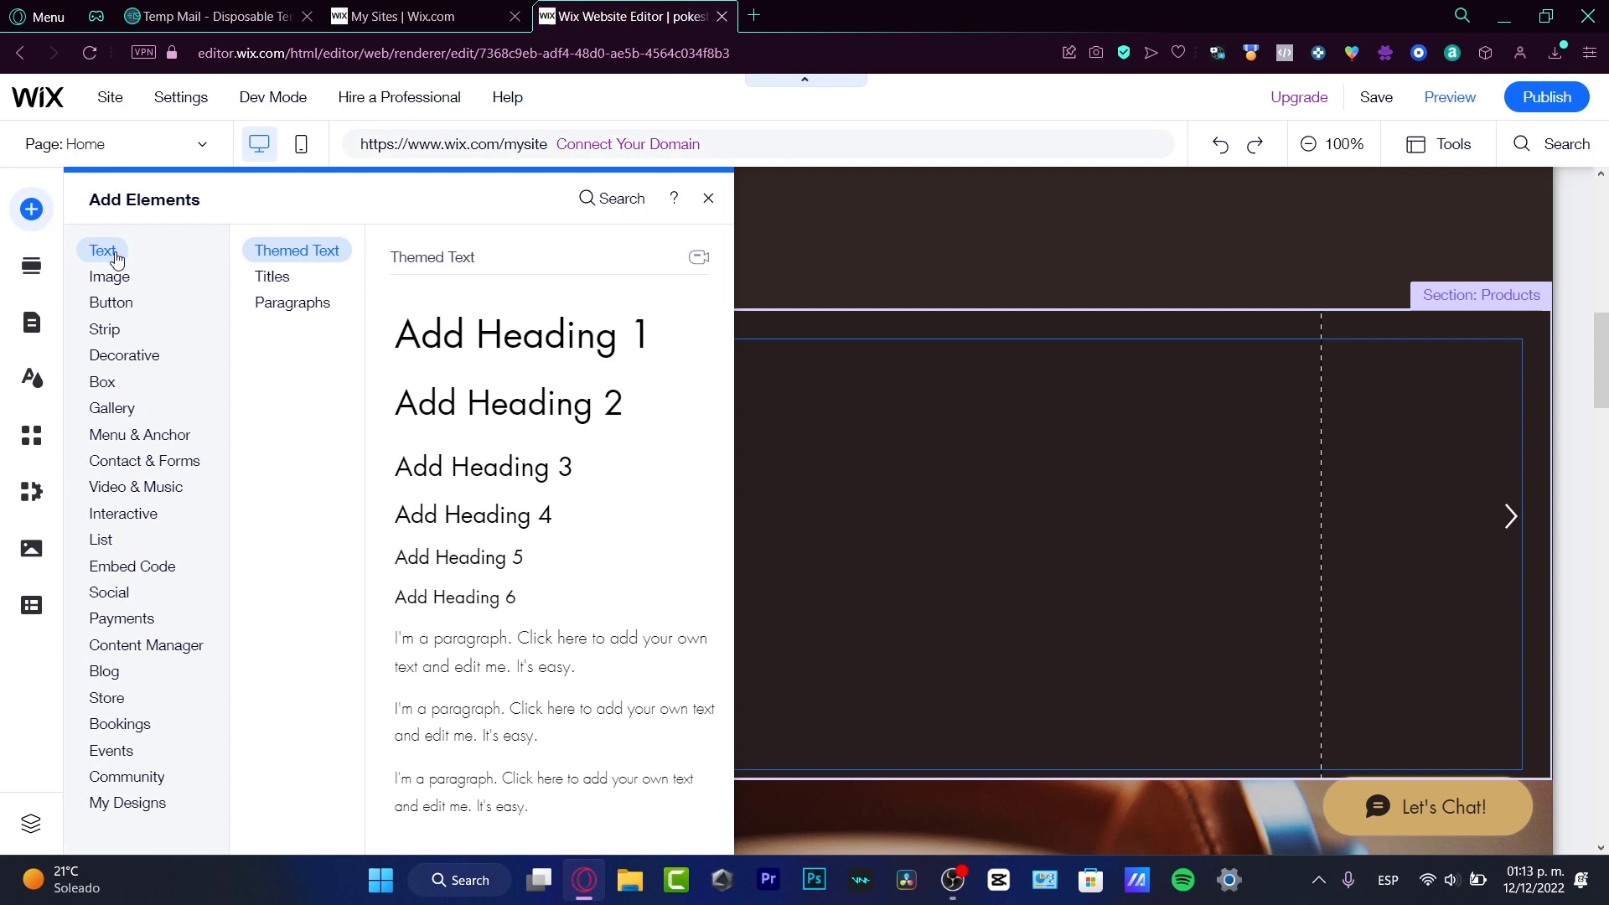
pyautogui.moveTo(125, 304)
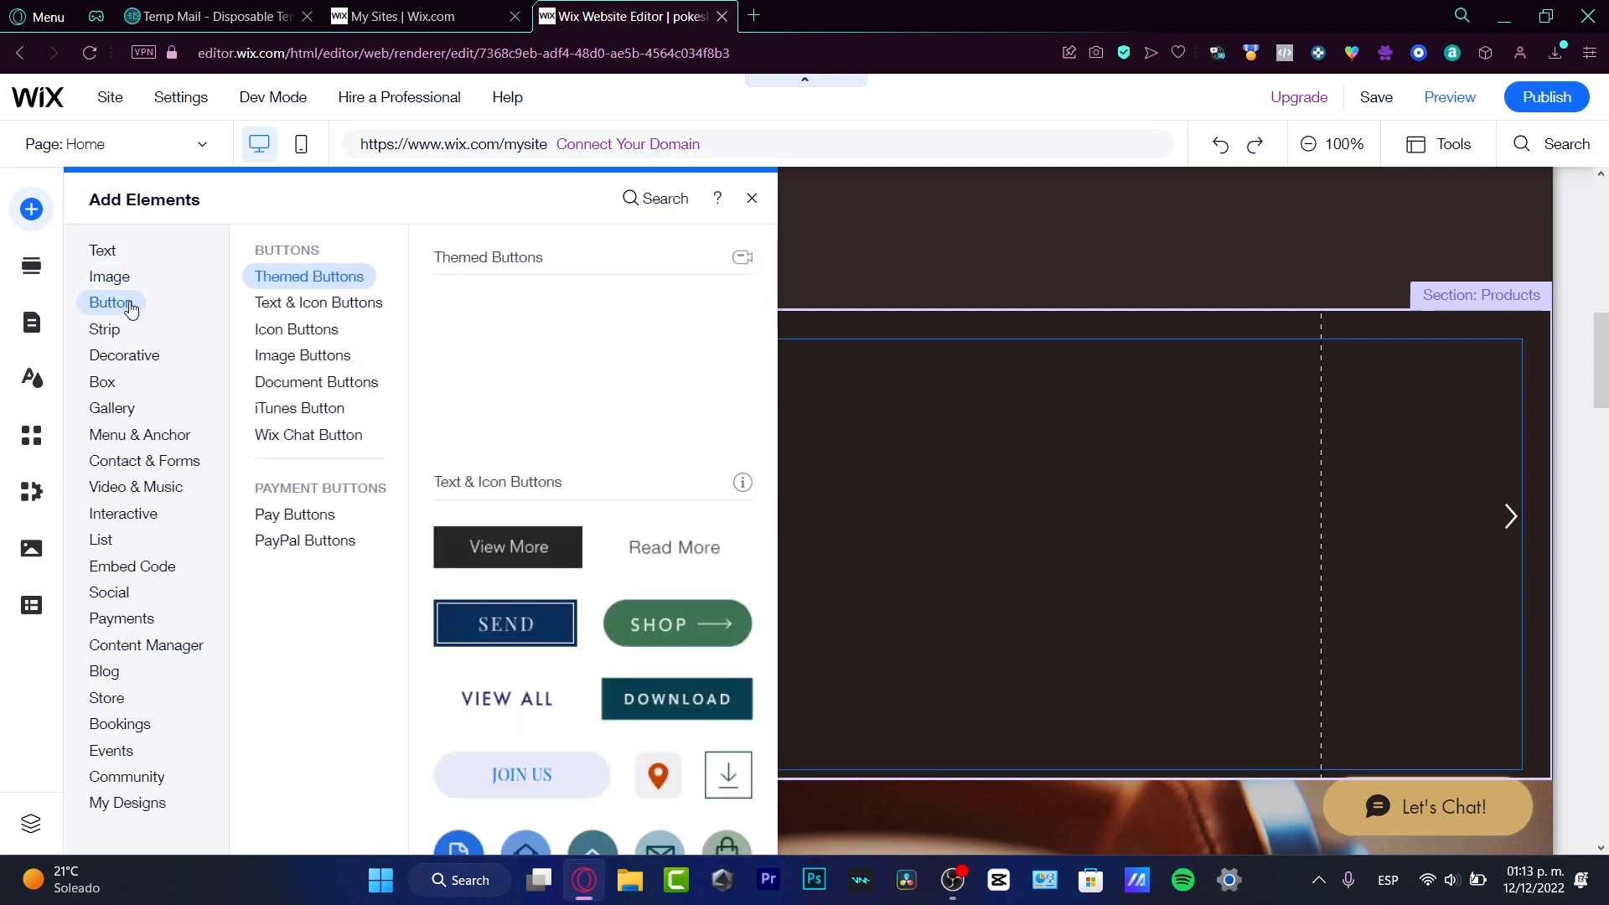
pyautogui.moveTo(112, 332)
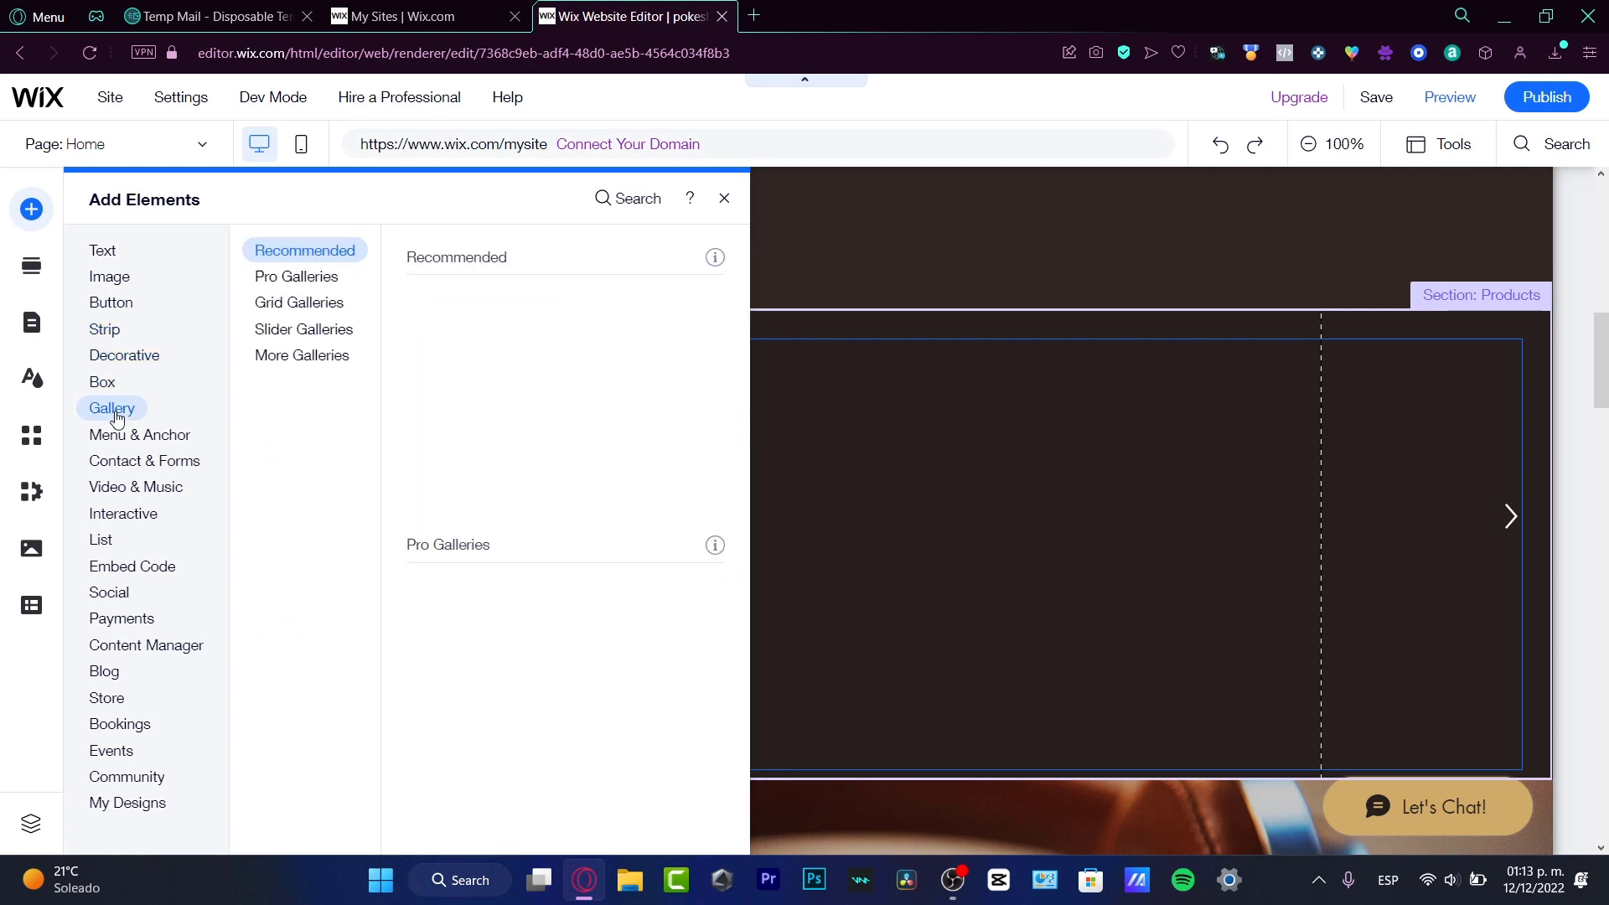
pyautogui.moveTo(127, 446)
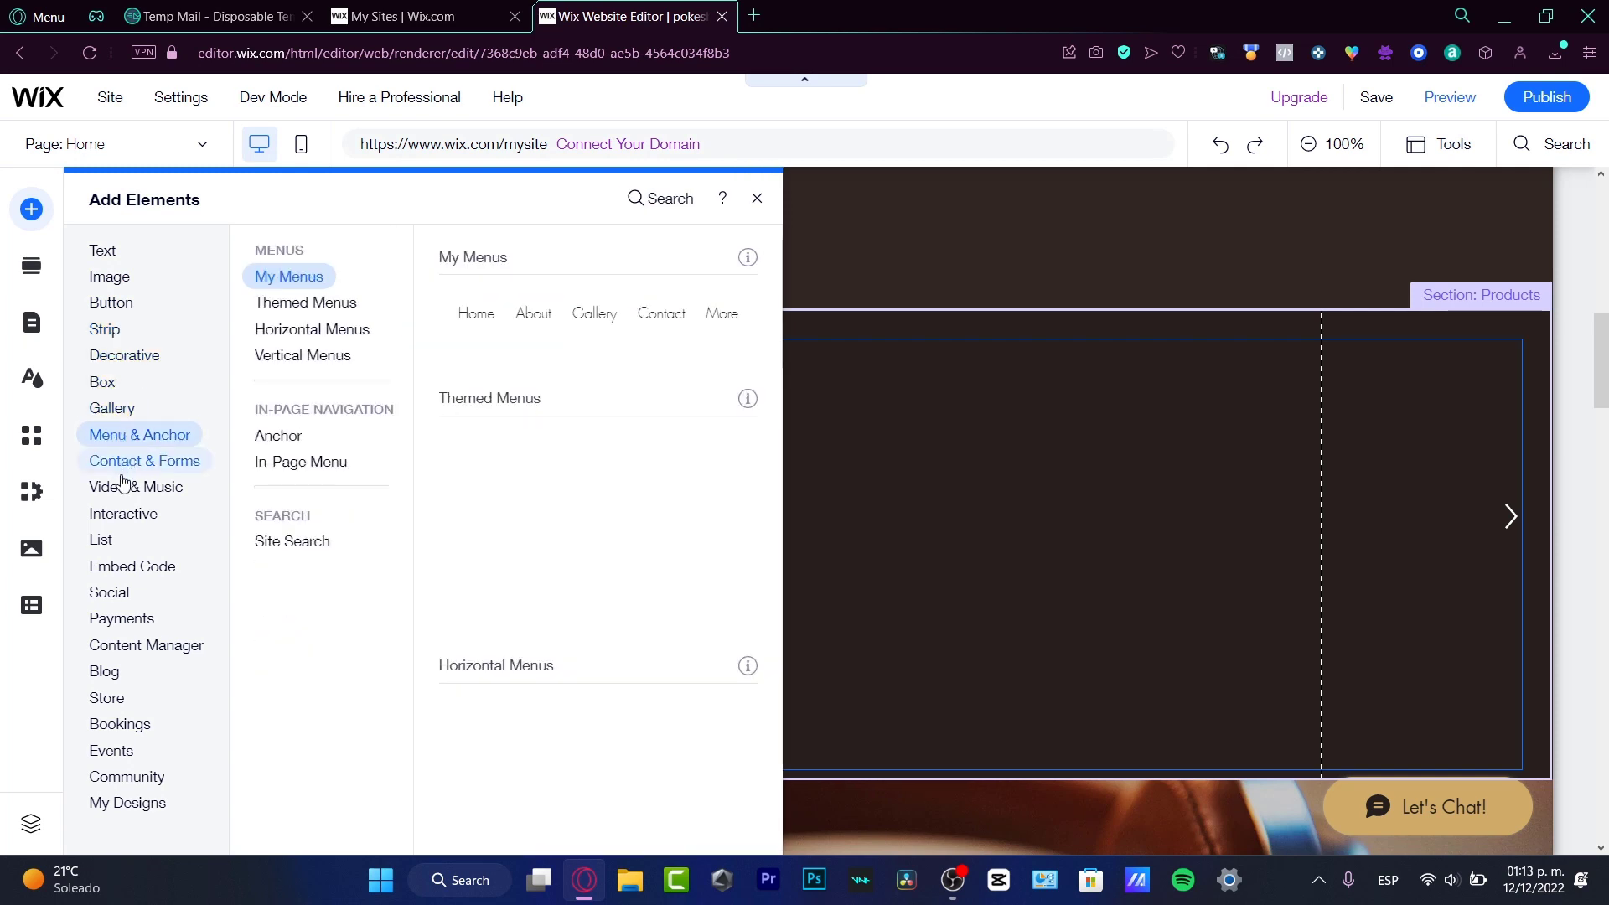
pyautogui.moveTo(108, 577)
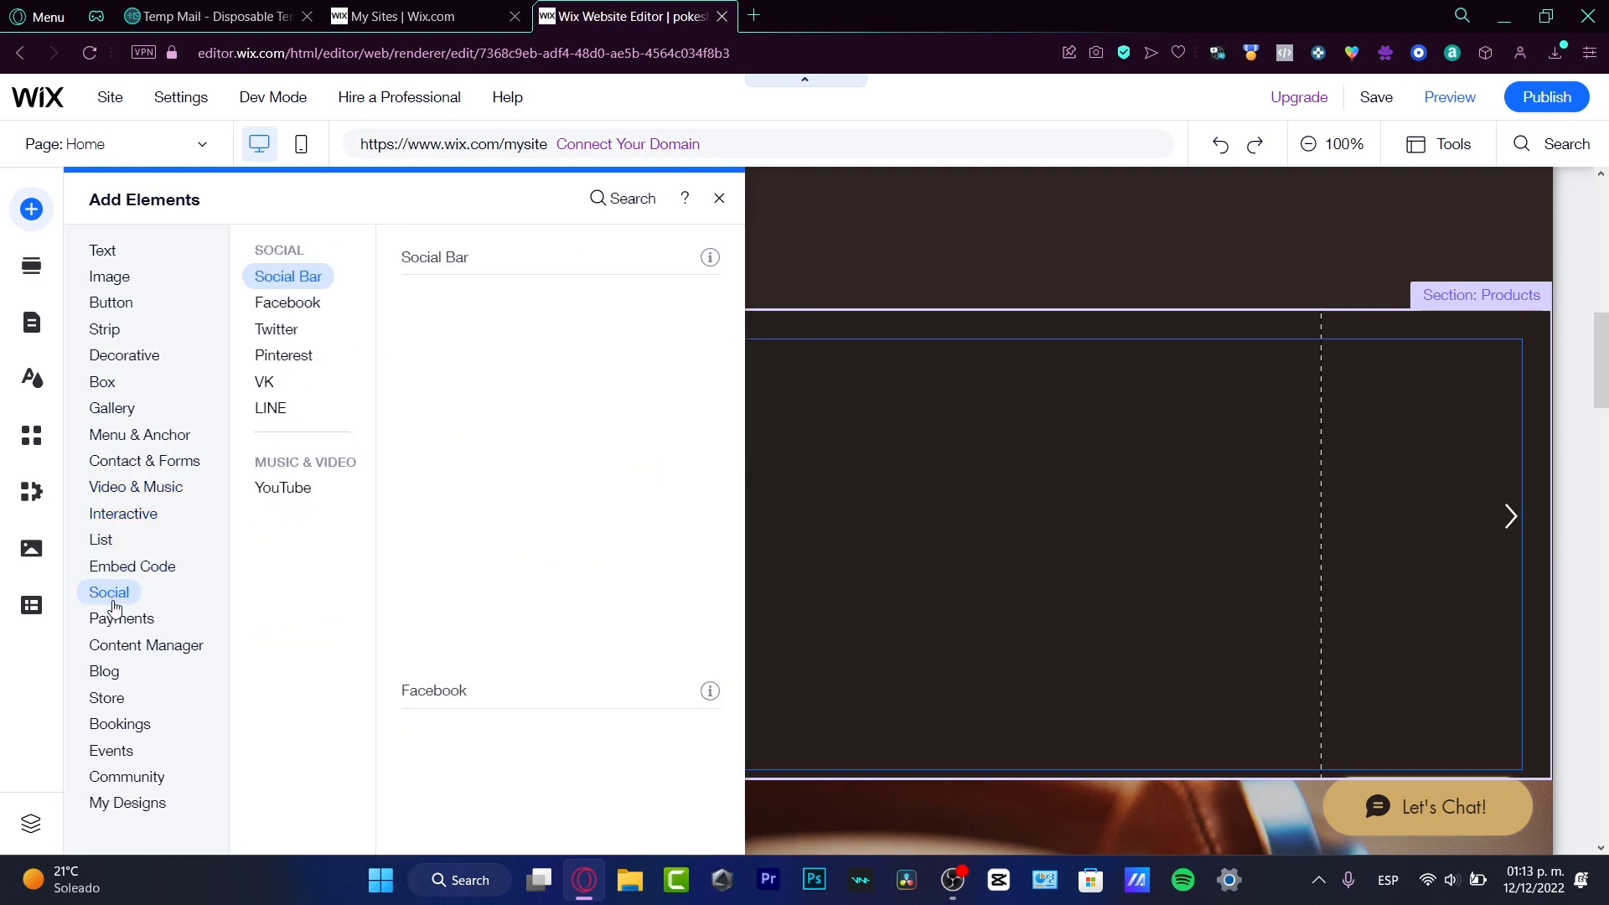
pyautogui.moveTo(129, 650)
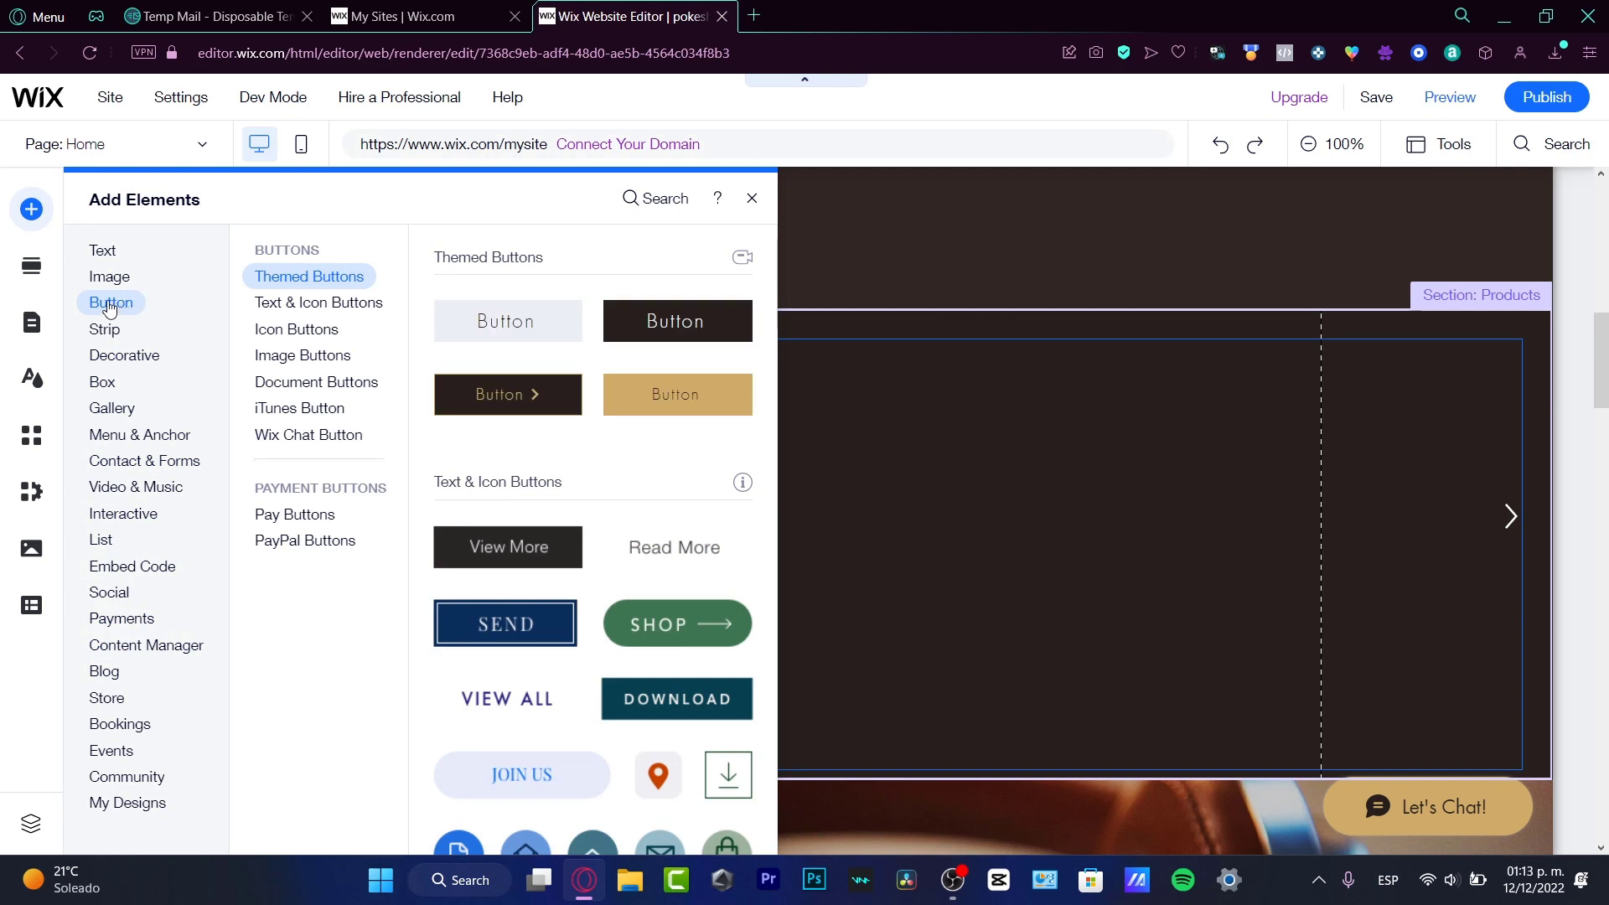
pyautogui.click(318, 278)
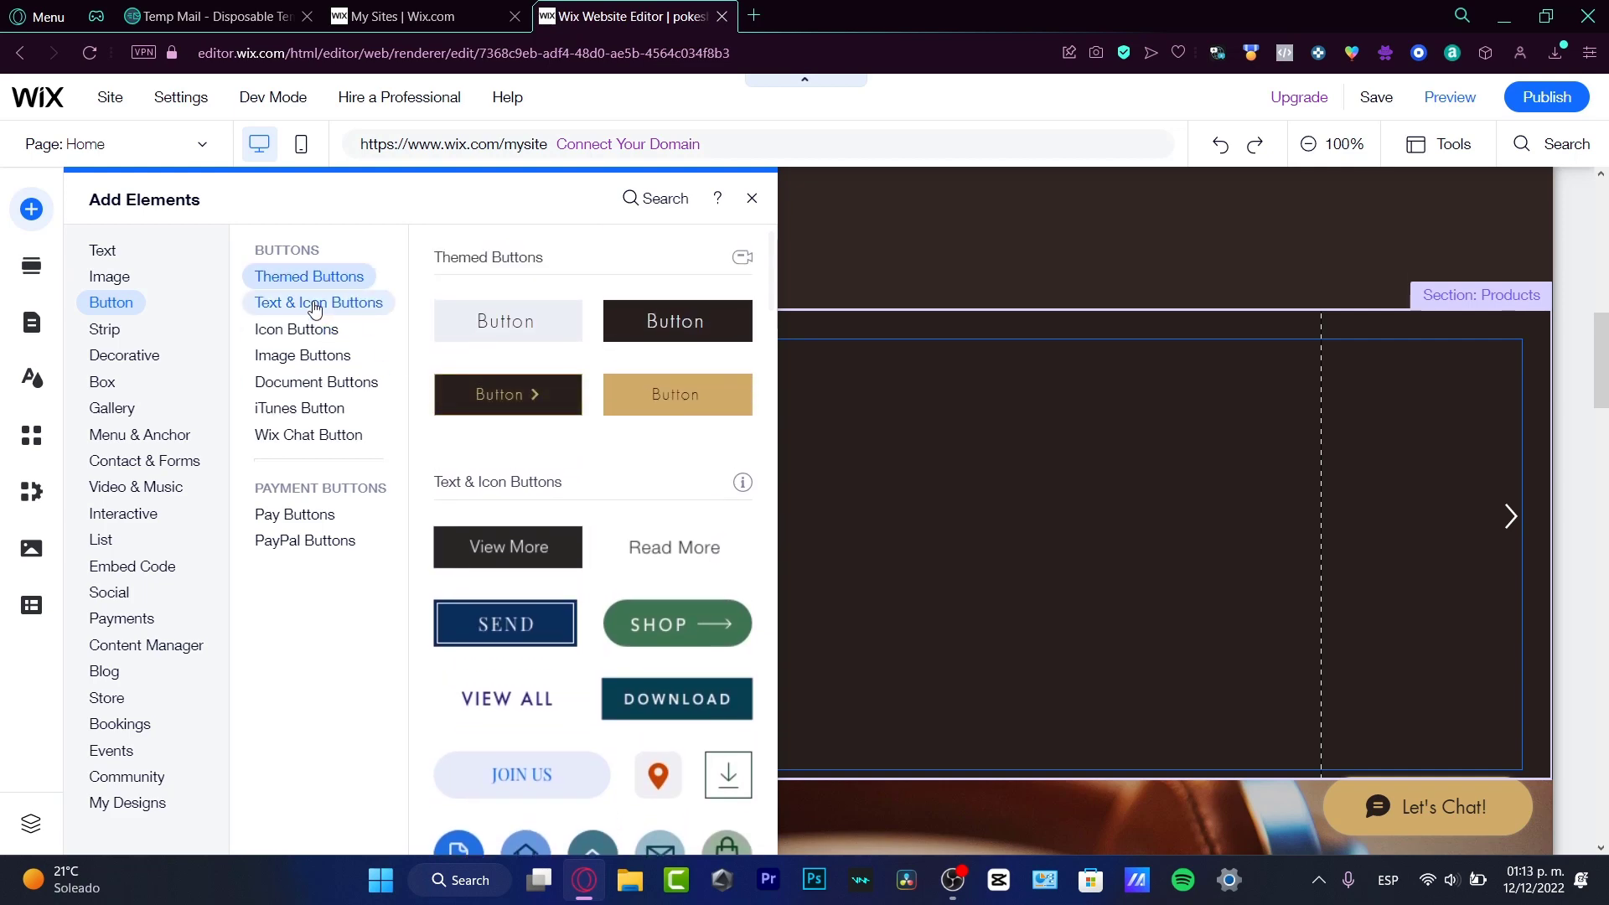
# Step: Browse the image, icon, document, iTunes and chat button styles, ending on Icon Buttons
pyautogui.click(352, 358)
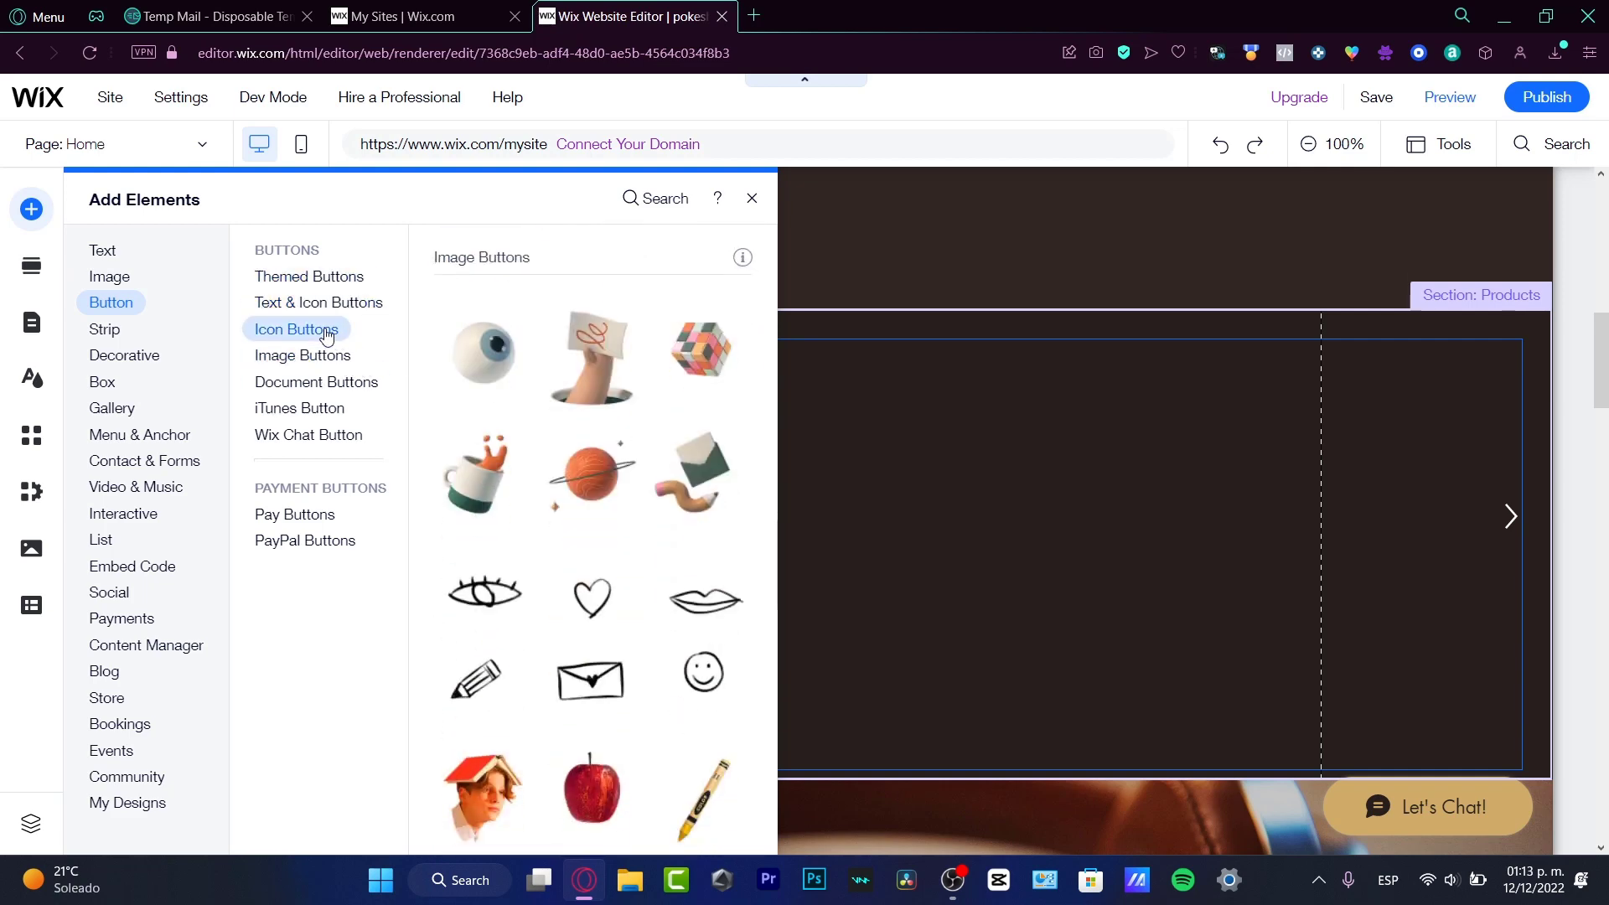
pyautogui.click(327, 333)
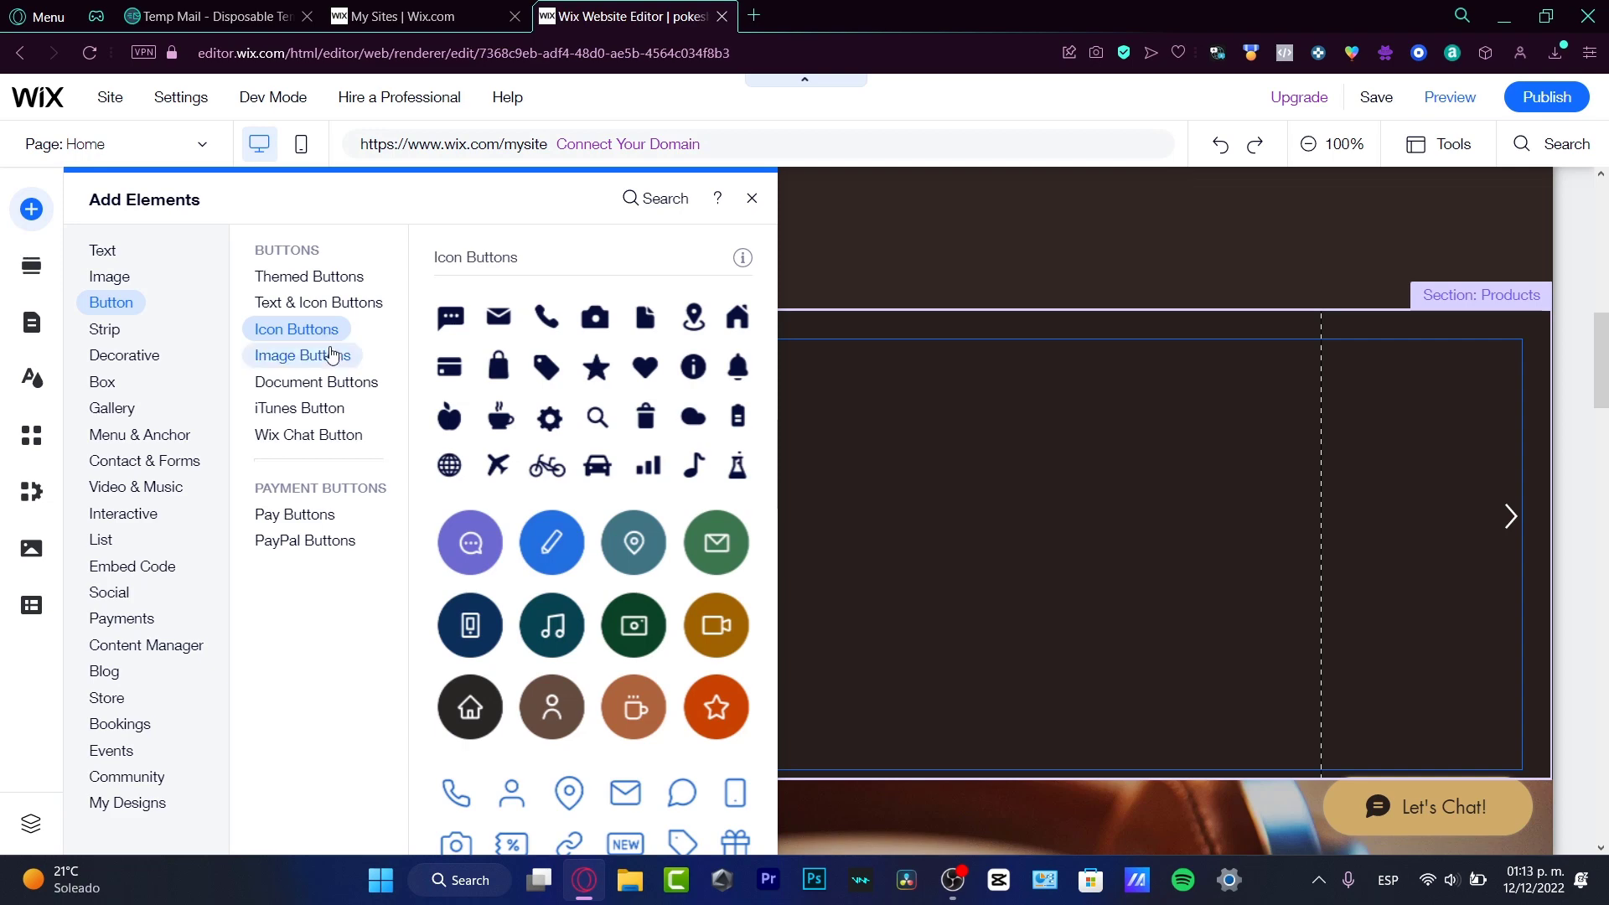
pyautogui.click(336, 392)
pyautogui.click(337, 404)
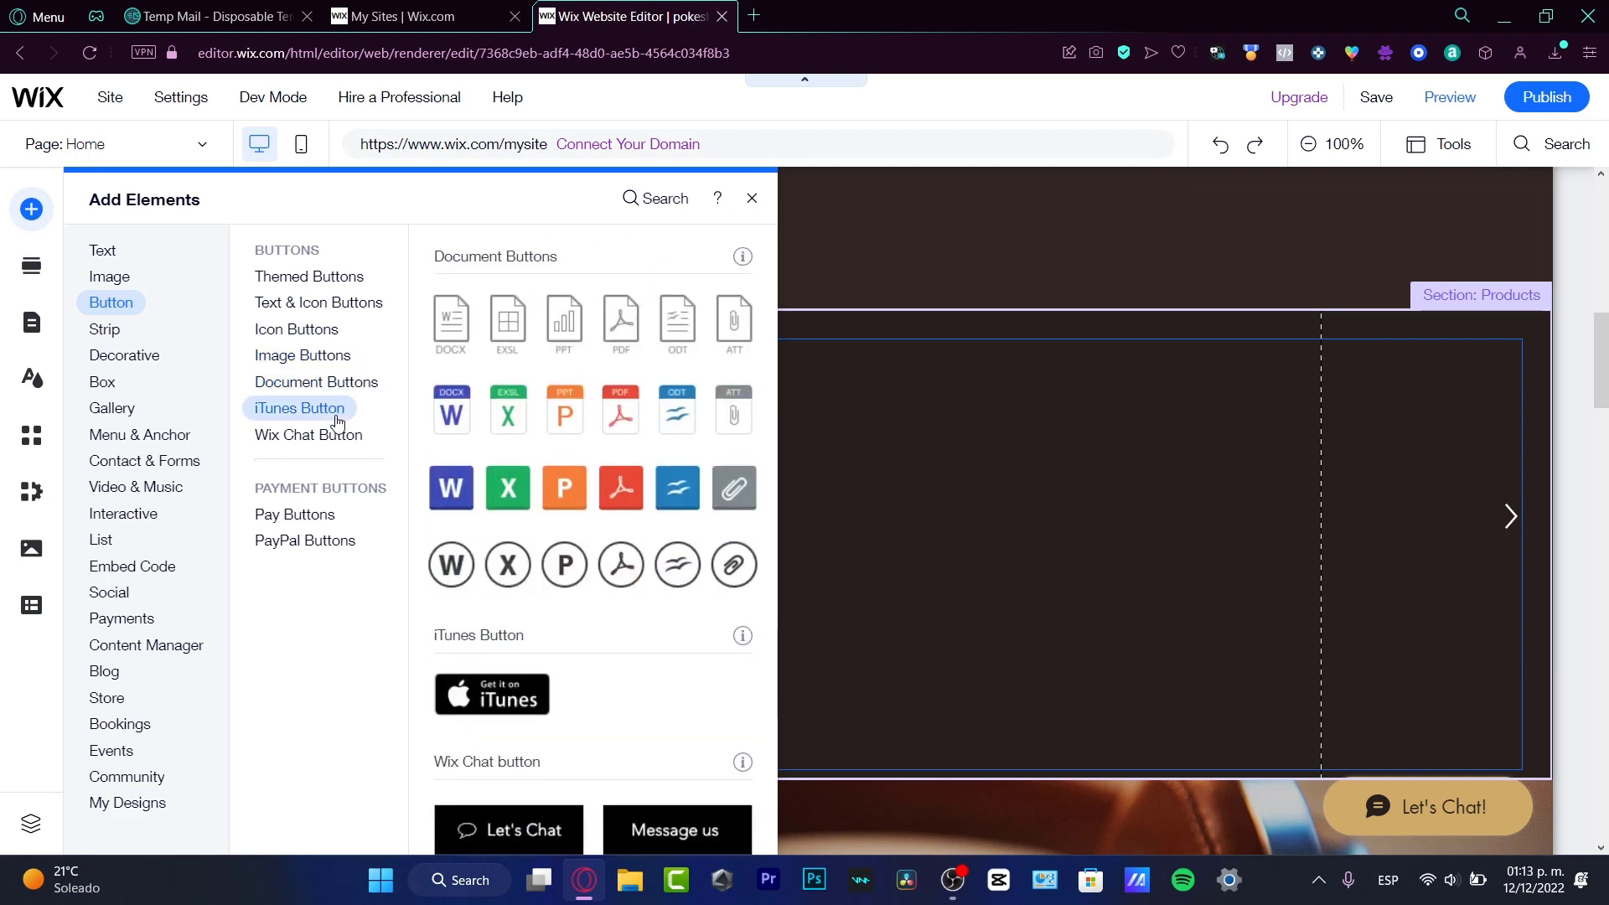
pyautogui.click(337, 431)
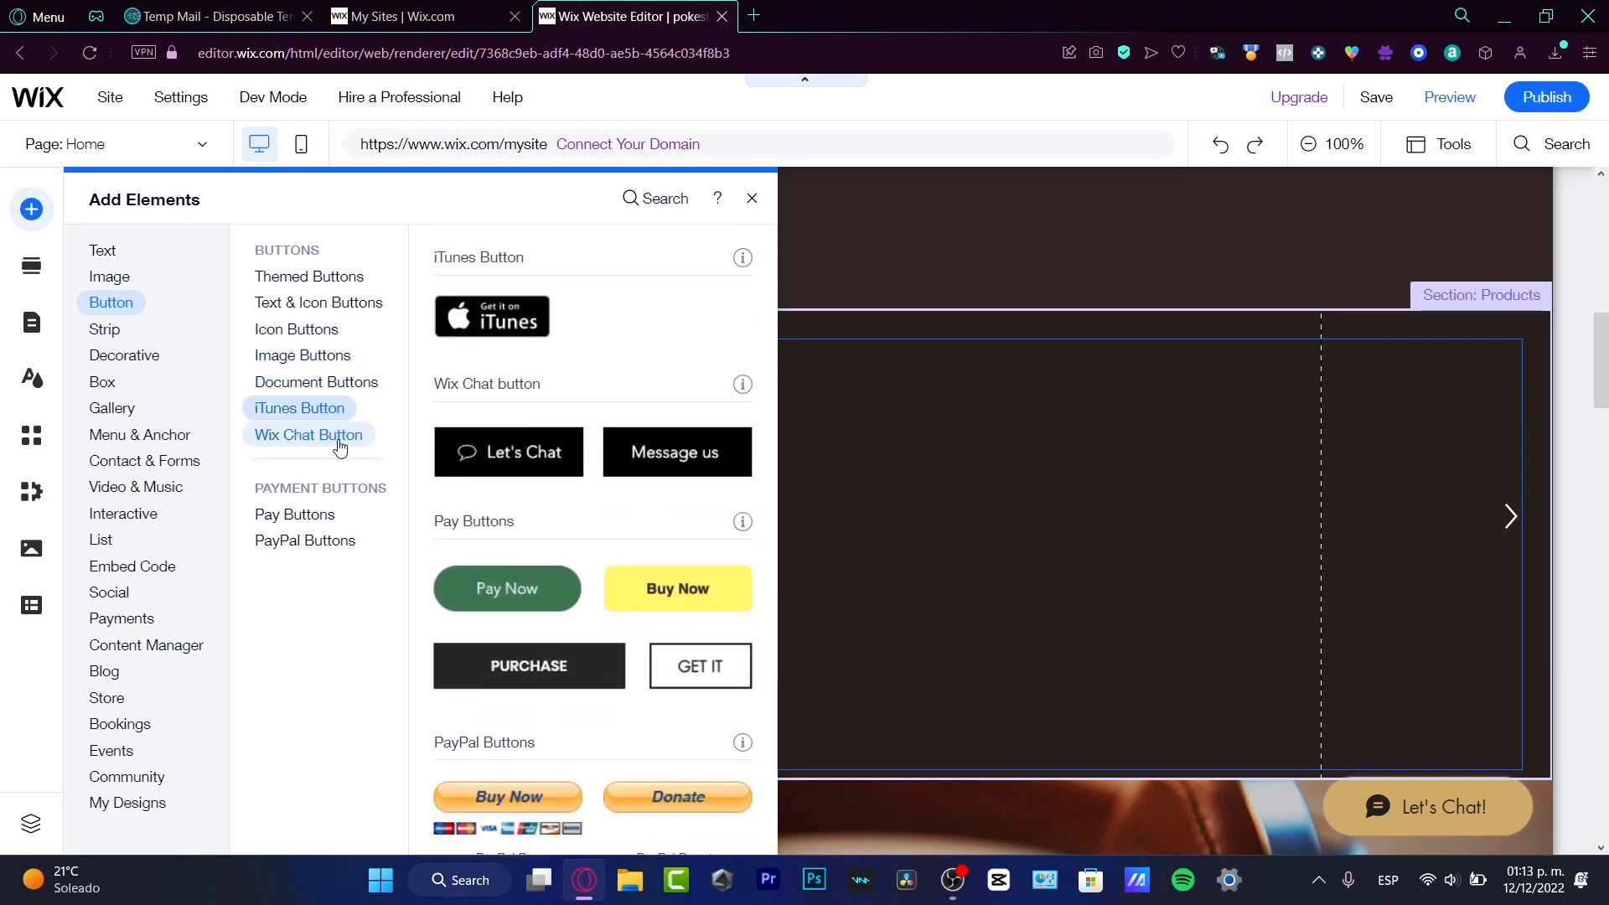
pyautogui.click(342, 383)
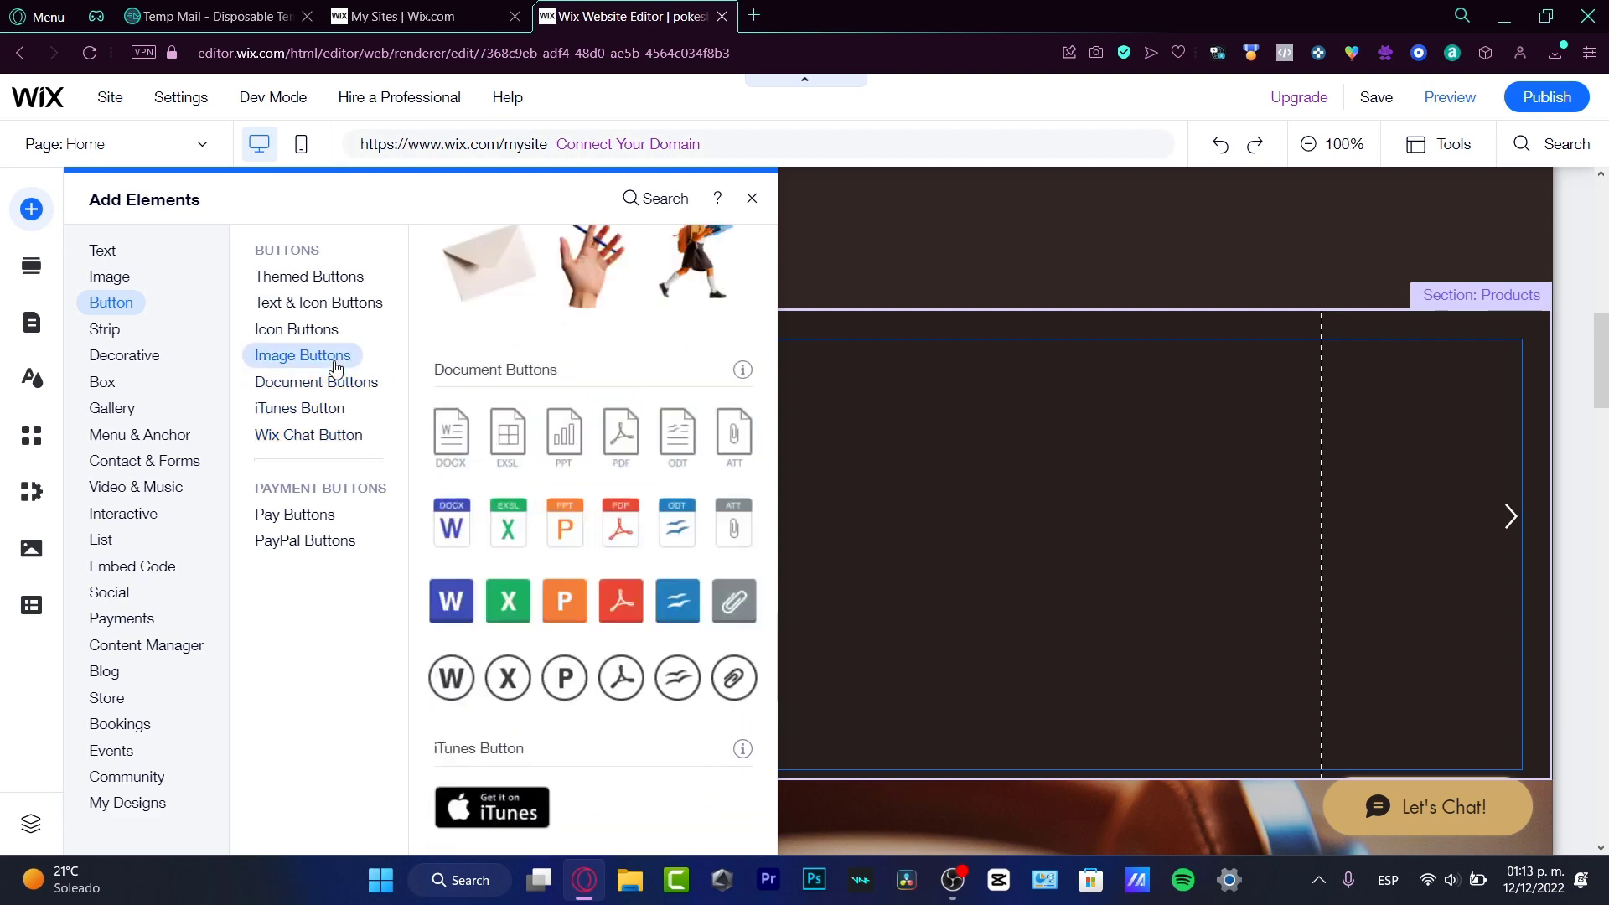
pyautogui.click(319, 356)
pyautogui.click(340, 382)
pyautogui.click(315, 337)
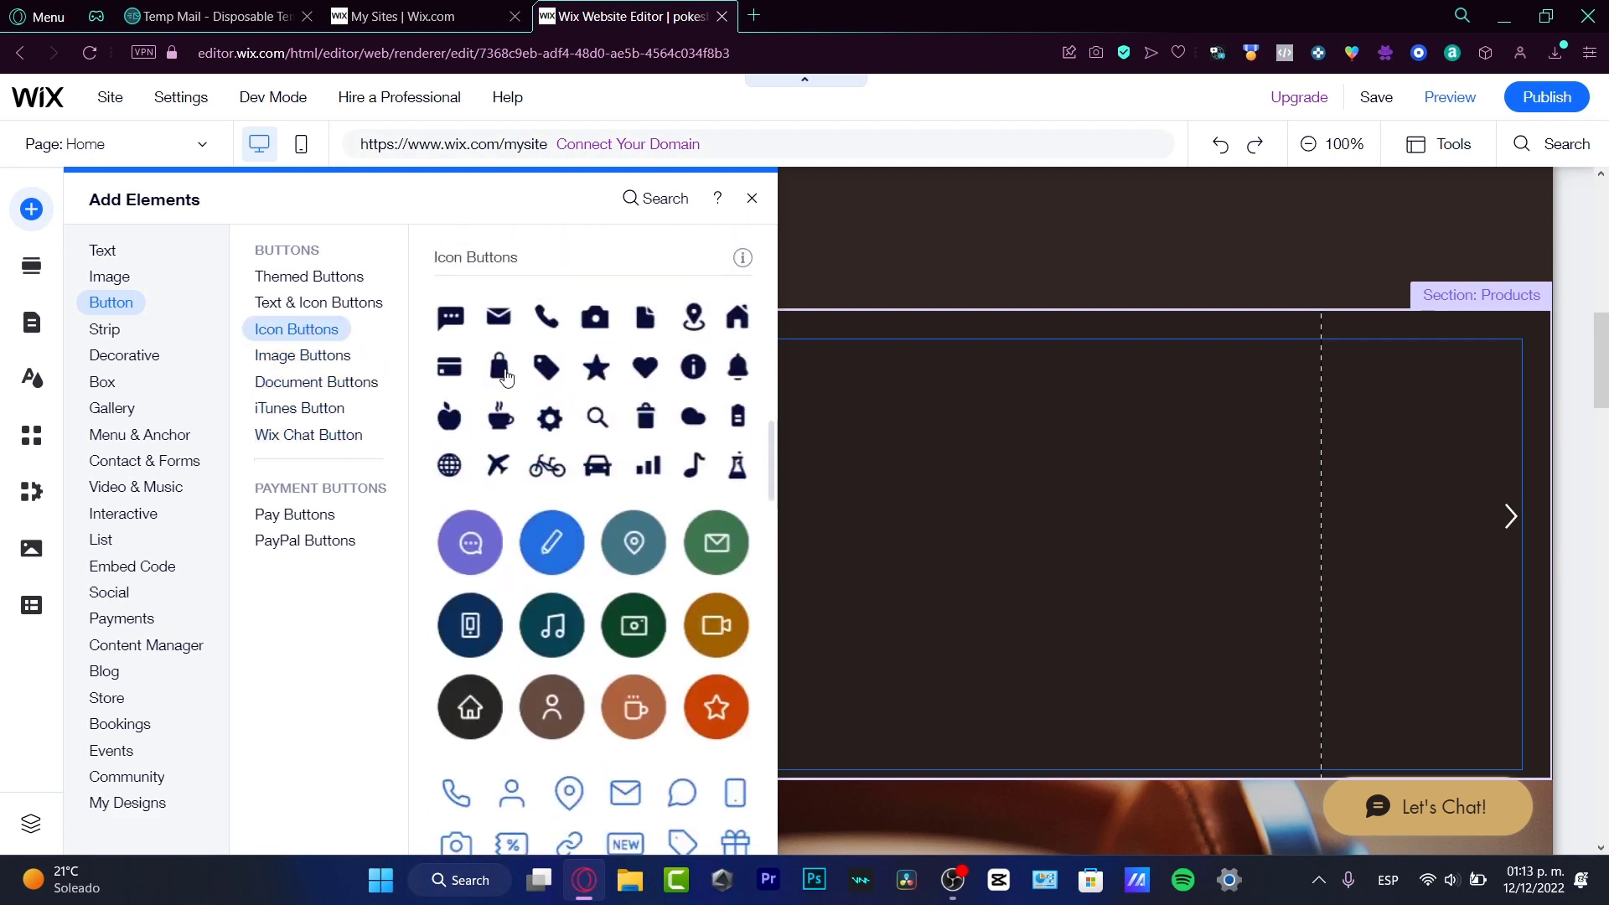
# Step: Add an envelope icon button, enlarge it, move it up-left, and give it alt text 'Email Us'
pyautogui.click(501, 317)
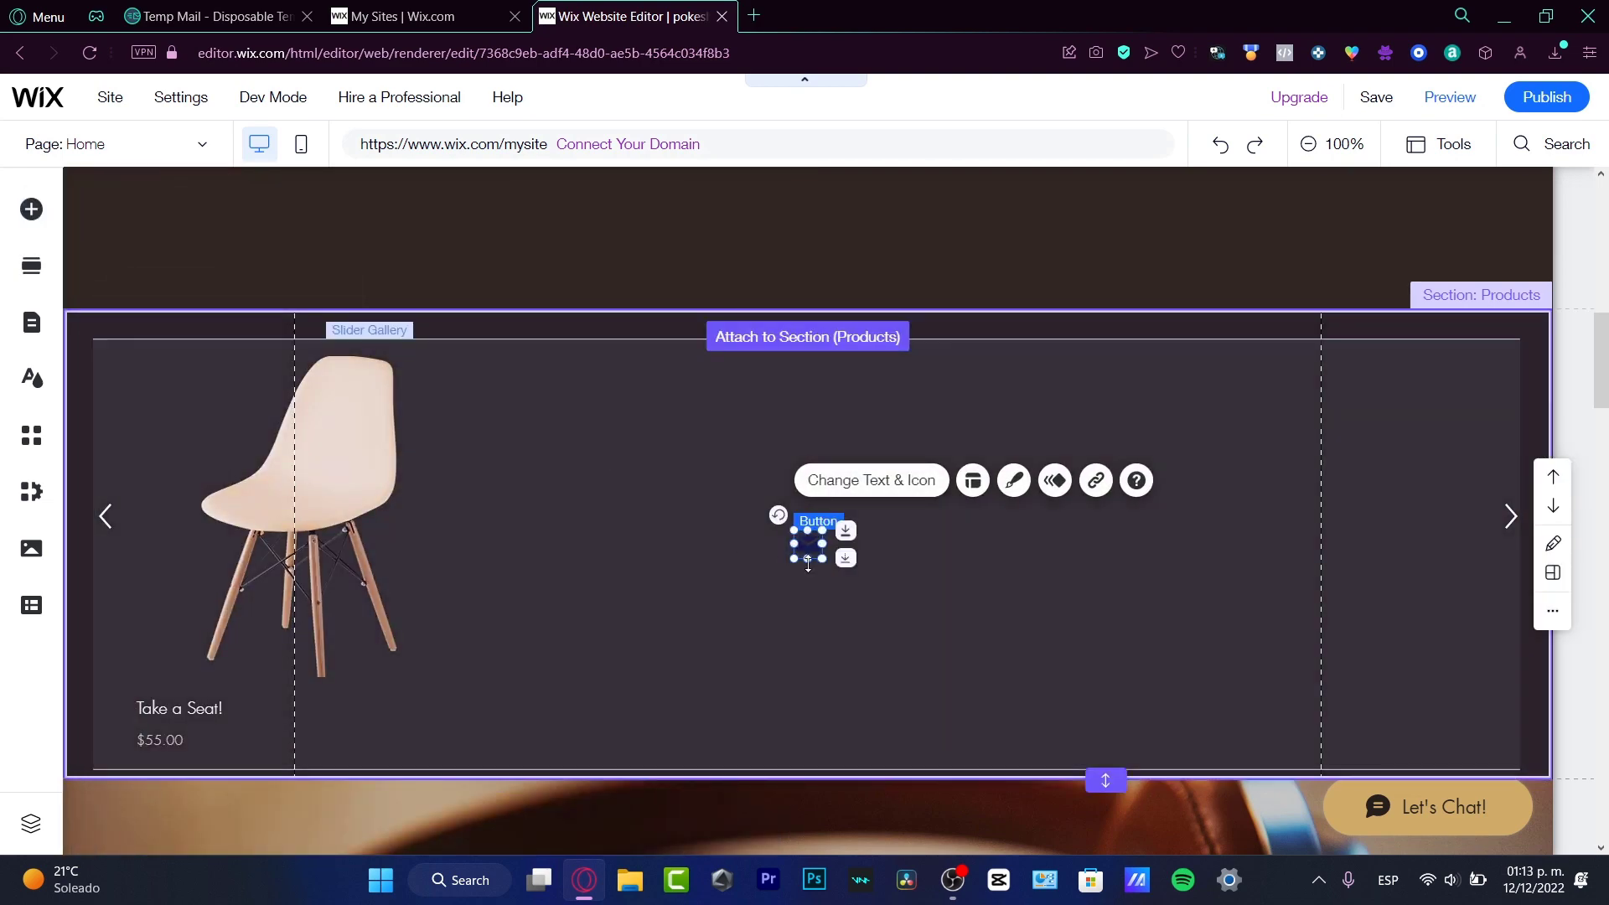
pyautogui.moveTo(823, 561); pyautogui.dragTo(983, 623)
pyautogui.moveTo(902, 571); pyautogui.dragTo(834, 466)
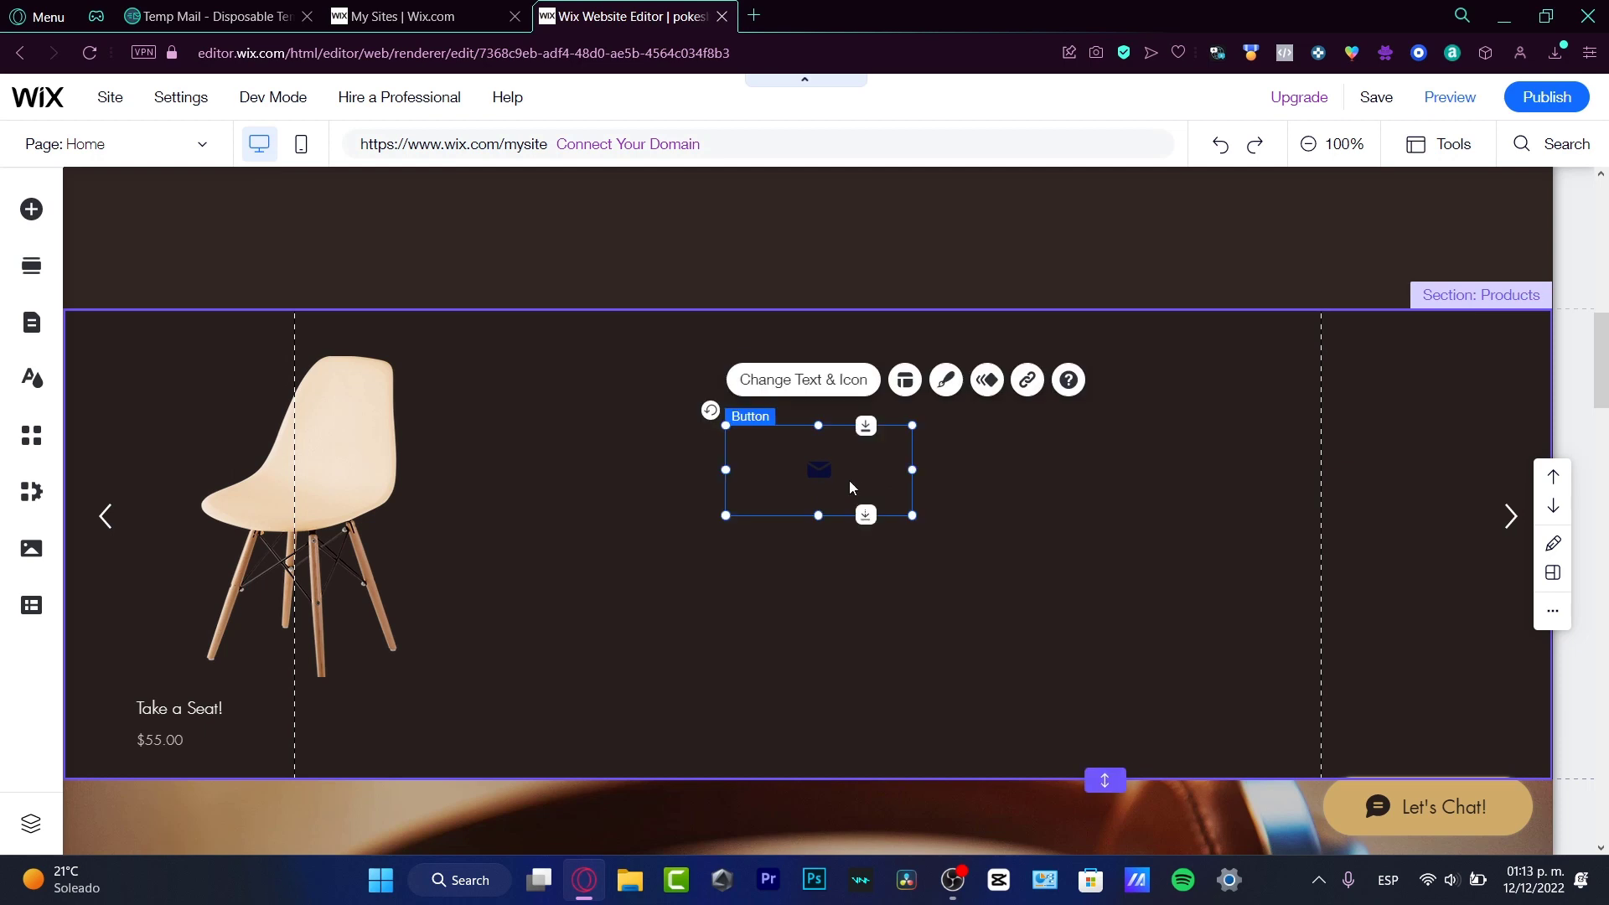
pyautogui.click(839, 378)
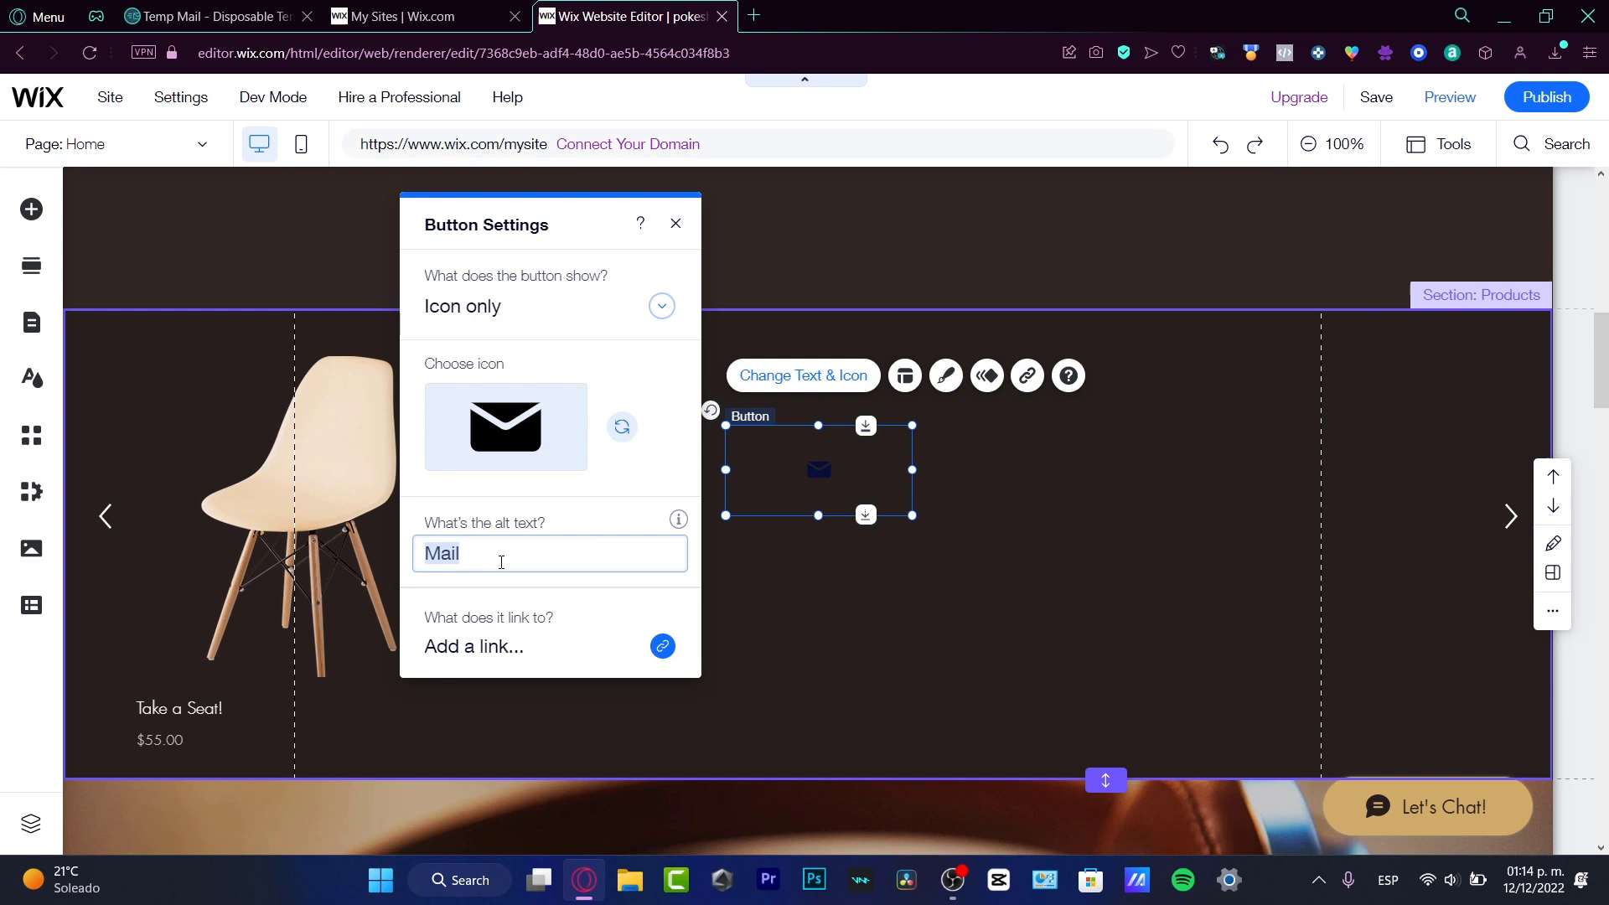
pyautogui.write('Contact')
pyautogui.press('BackSpace')
pyautogui.press('BackSpace')
pyautogui.press('BackSpace')
pyautogui.press('BackSpace')
pyautogui.write('Ema')
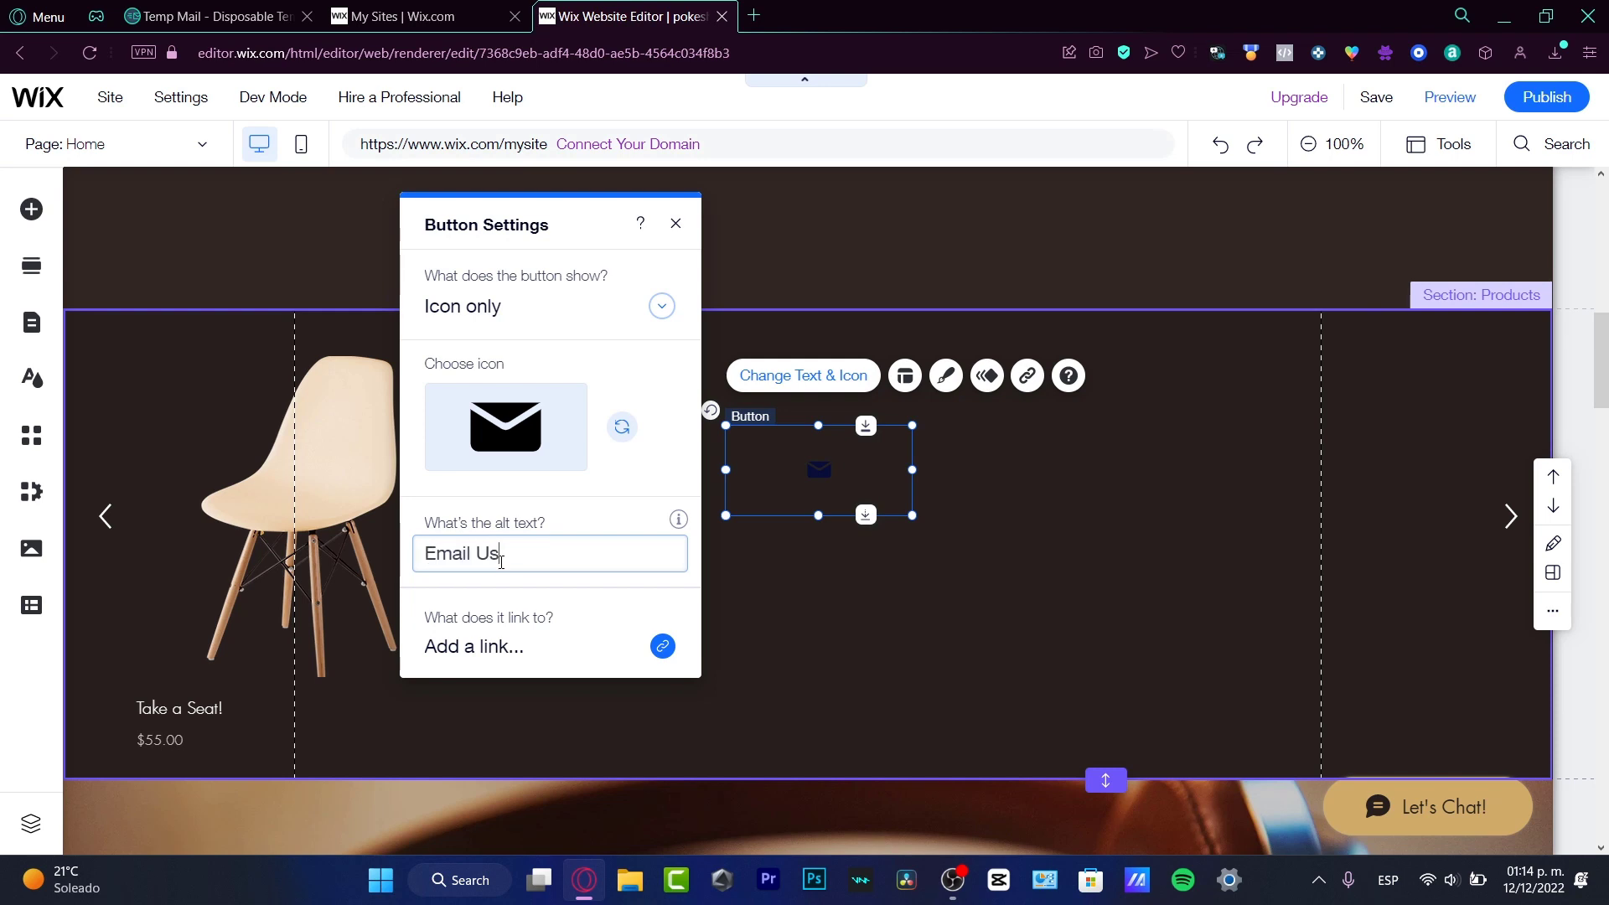
# Step: Link the envelope button to an email address
pyautogui.click(502, 647)
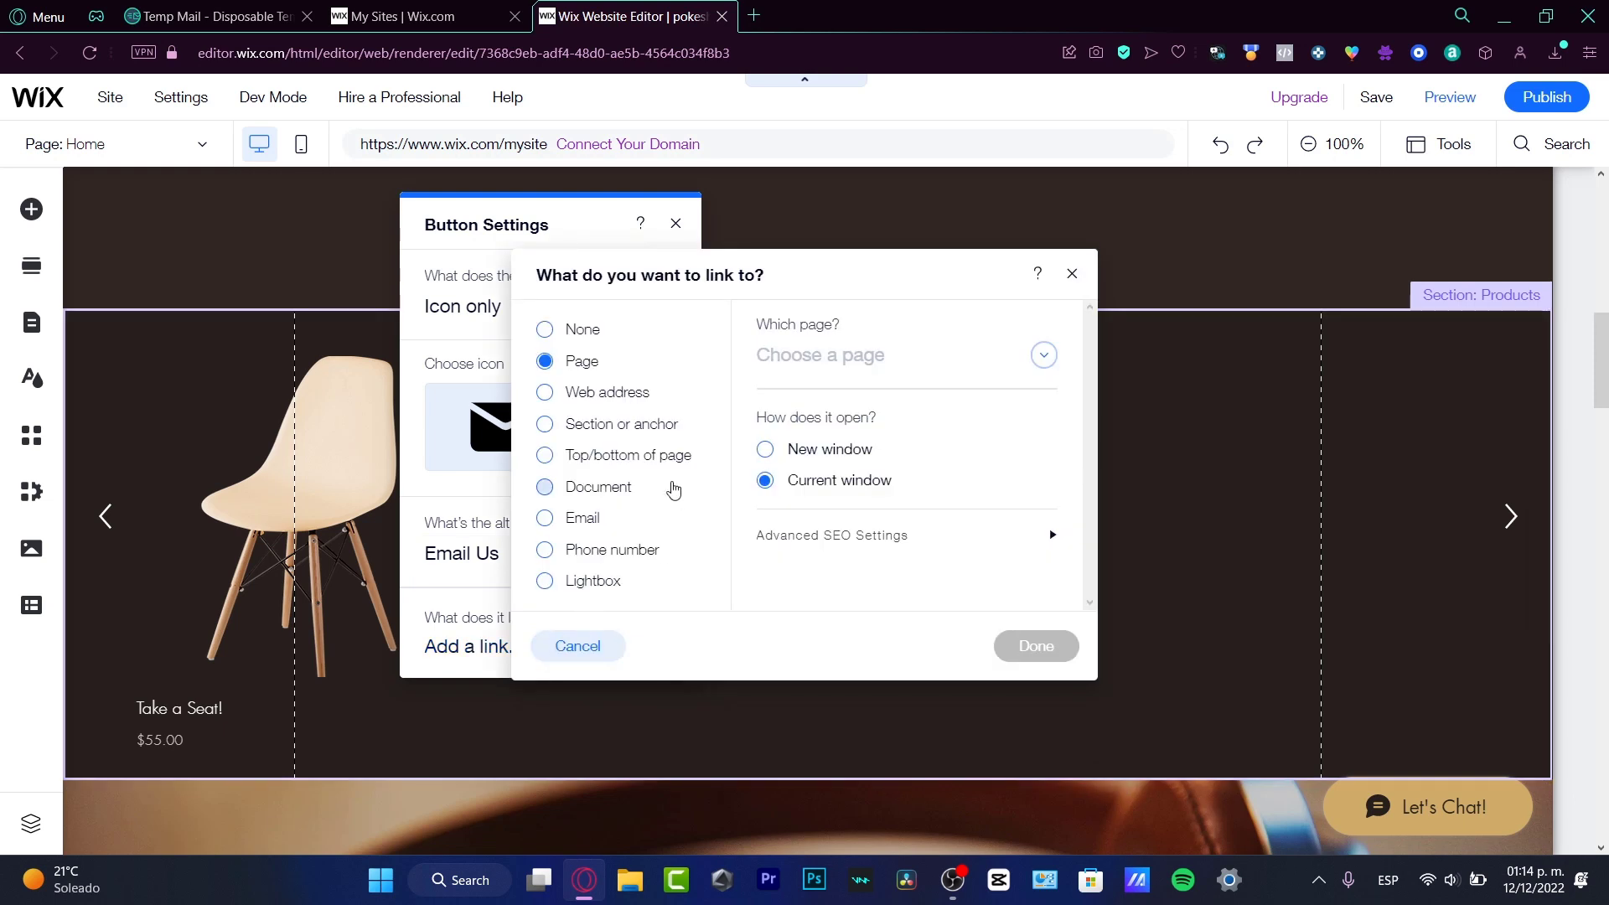
pyautogui.click(581, 395)
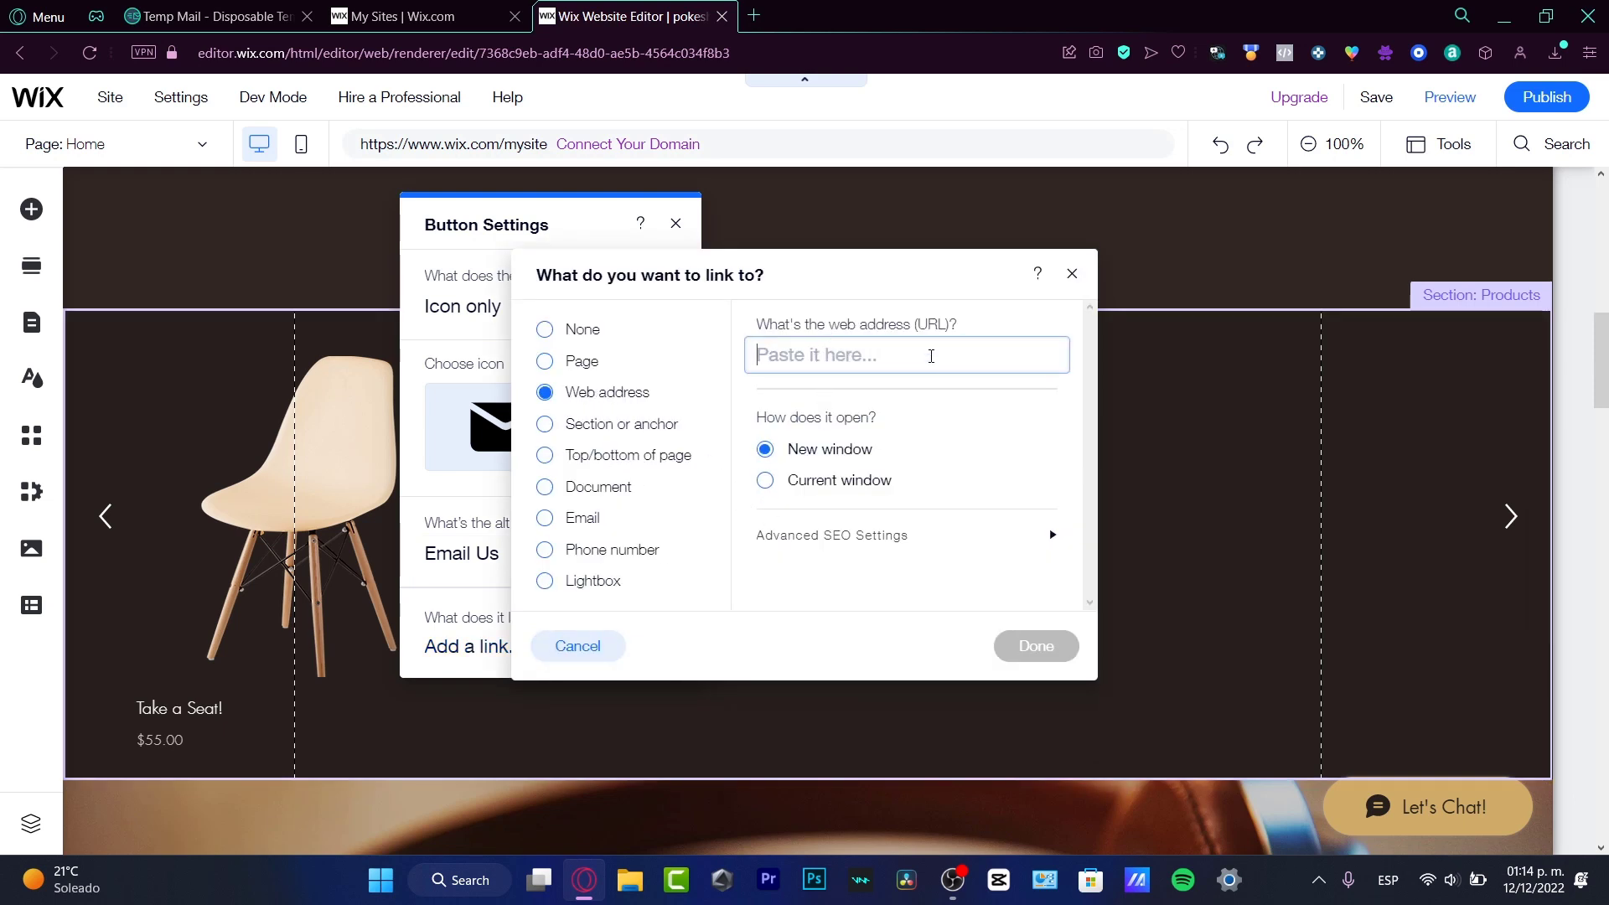
pyautogui.click(589, 523)
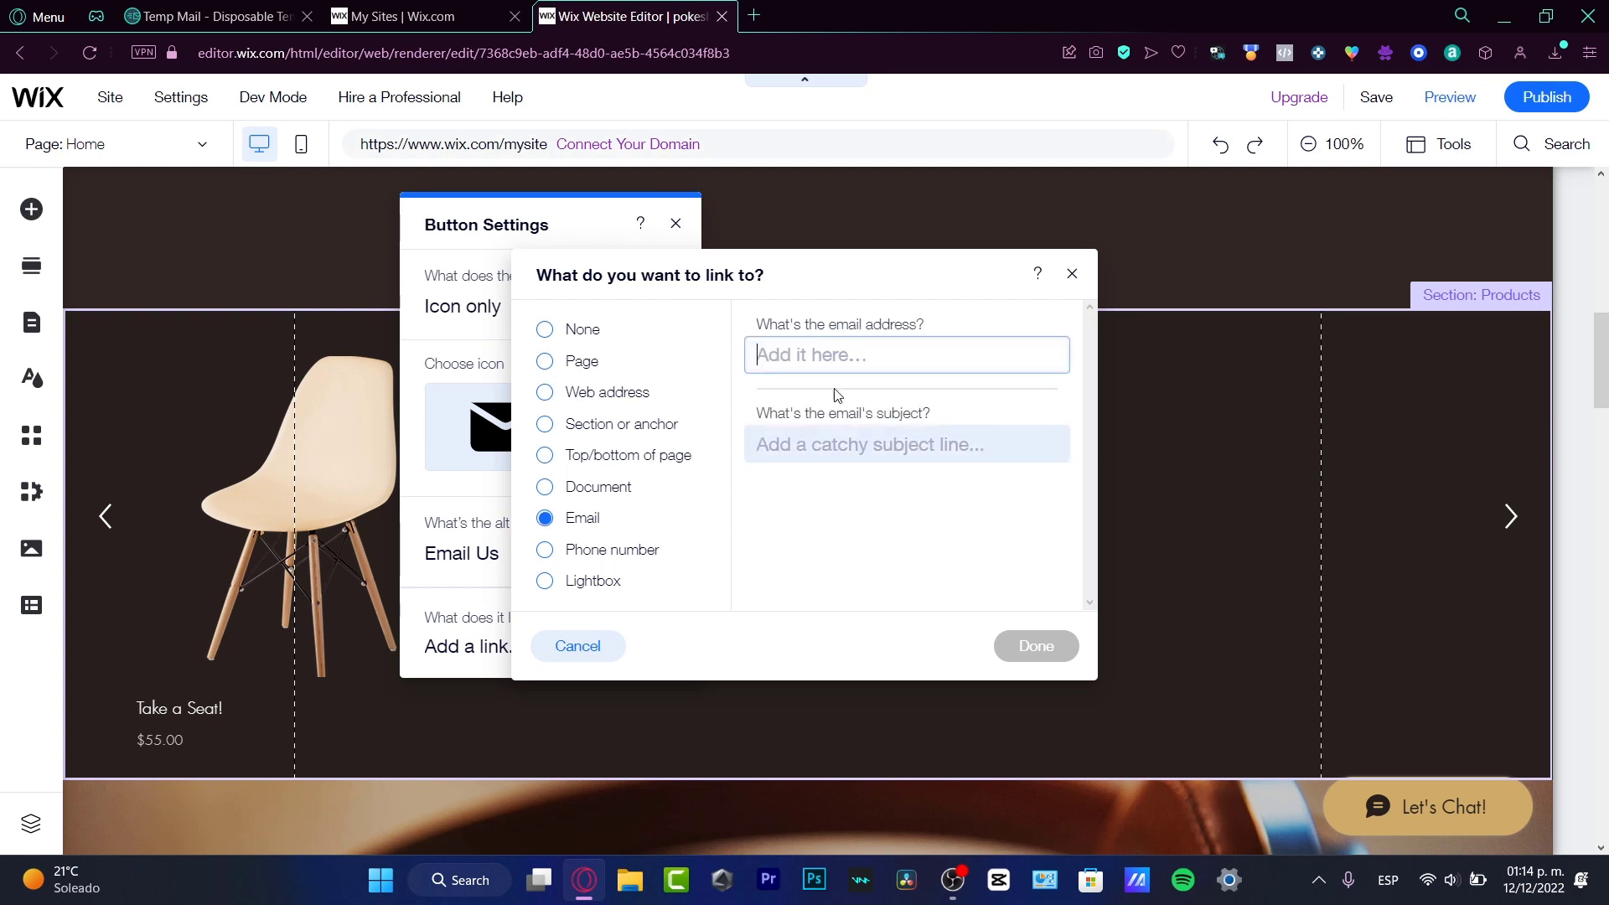
pyautogui.hotkey('ctrl', 'v')
pyautogui.click(1063, 647)
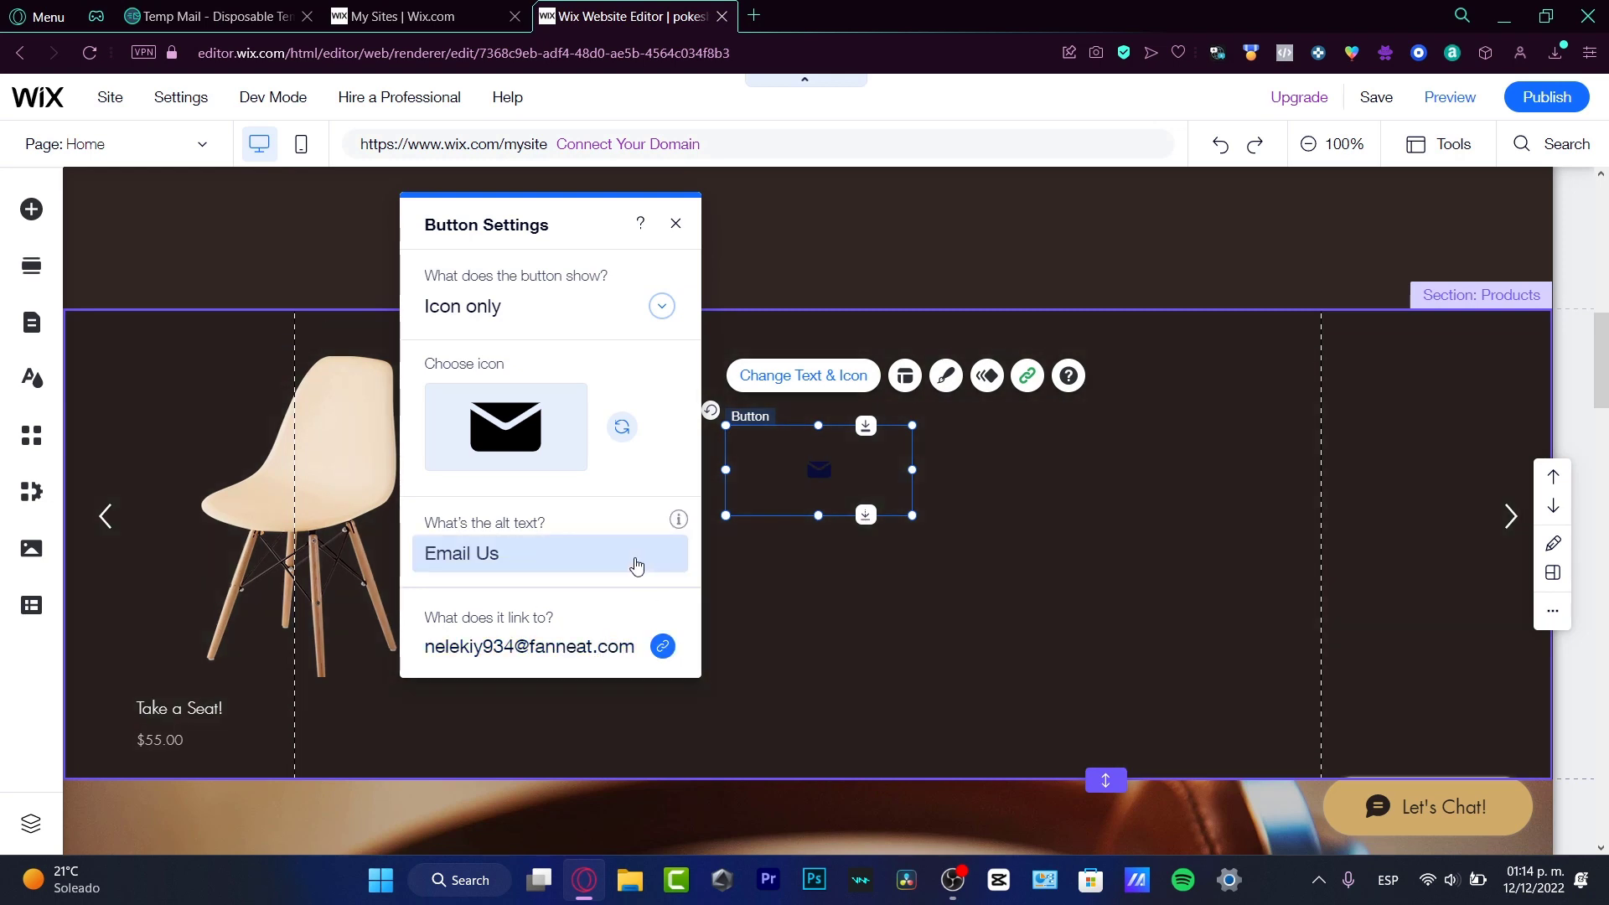
# Step: Place the envelope button at the Products section's top right, then scroll down to the map and Subscribe Form
pyautogui.moveTo(830, 472); pyautogui.dragTo(1238, 355)
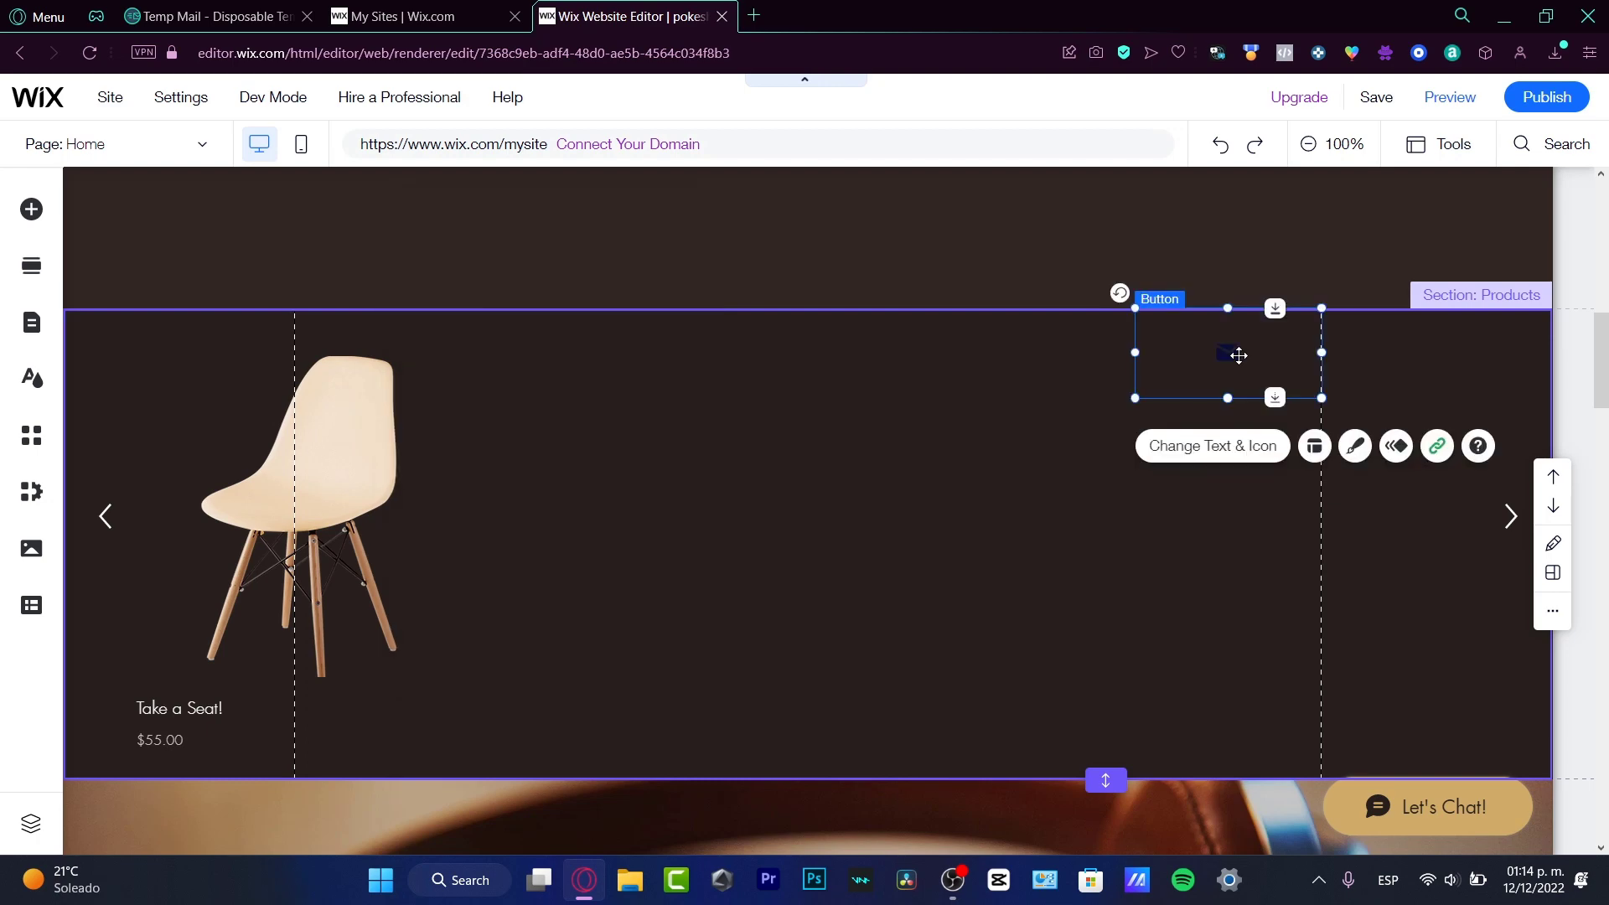
pyautogui.scroll(-7, 1081, 520)
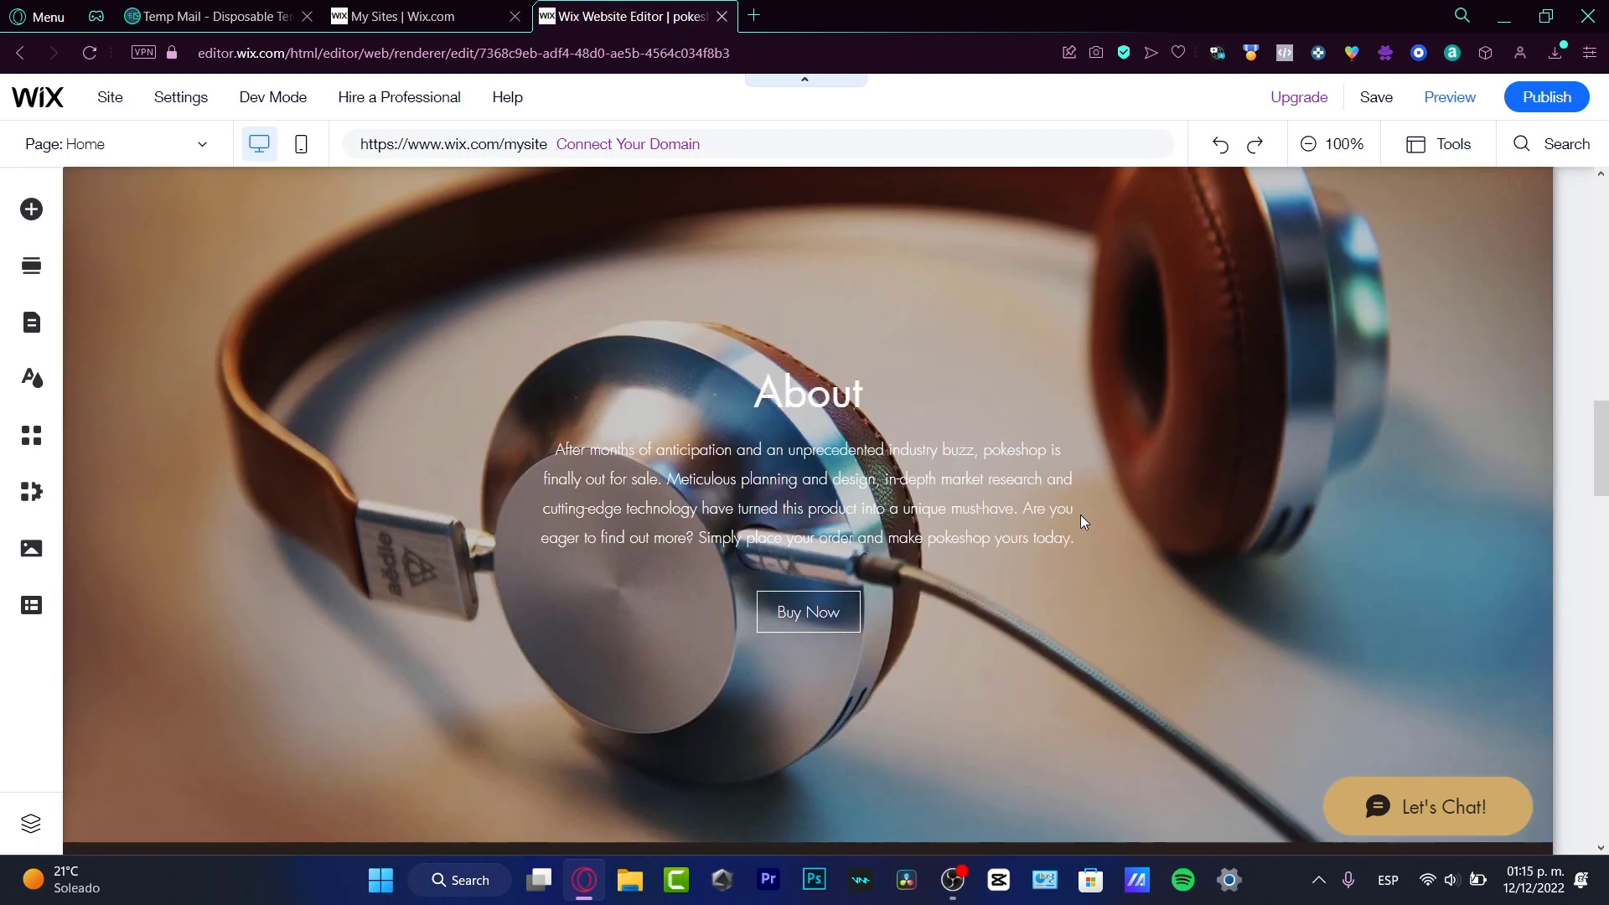
pyautogui.scroll(-10, 1081, 519)
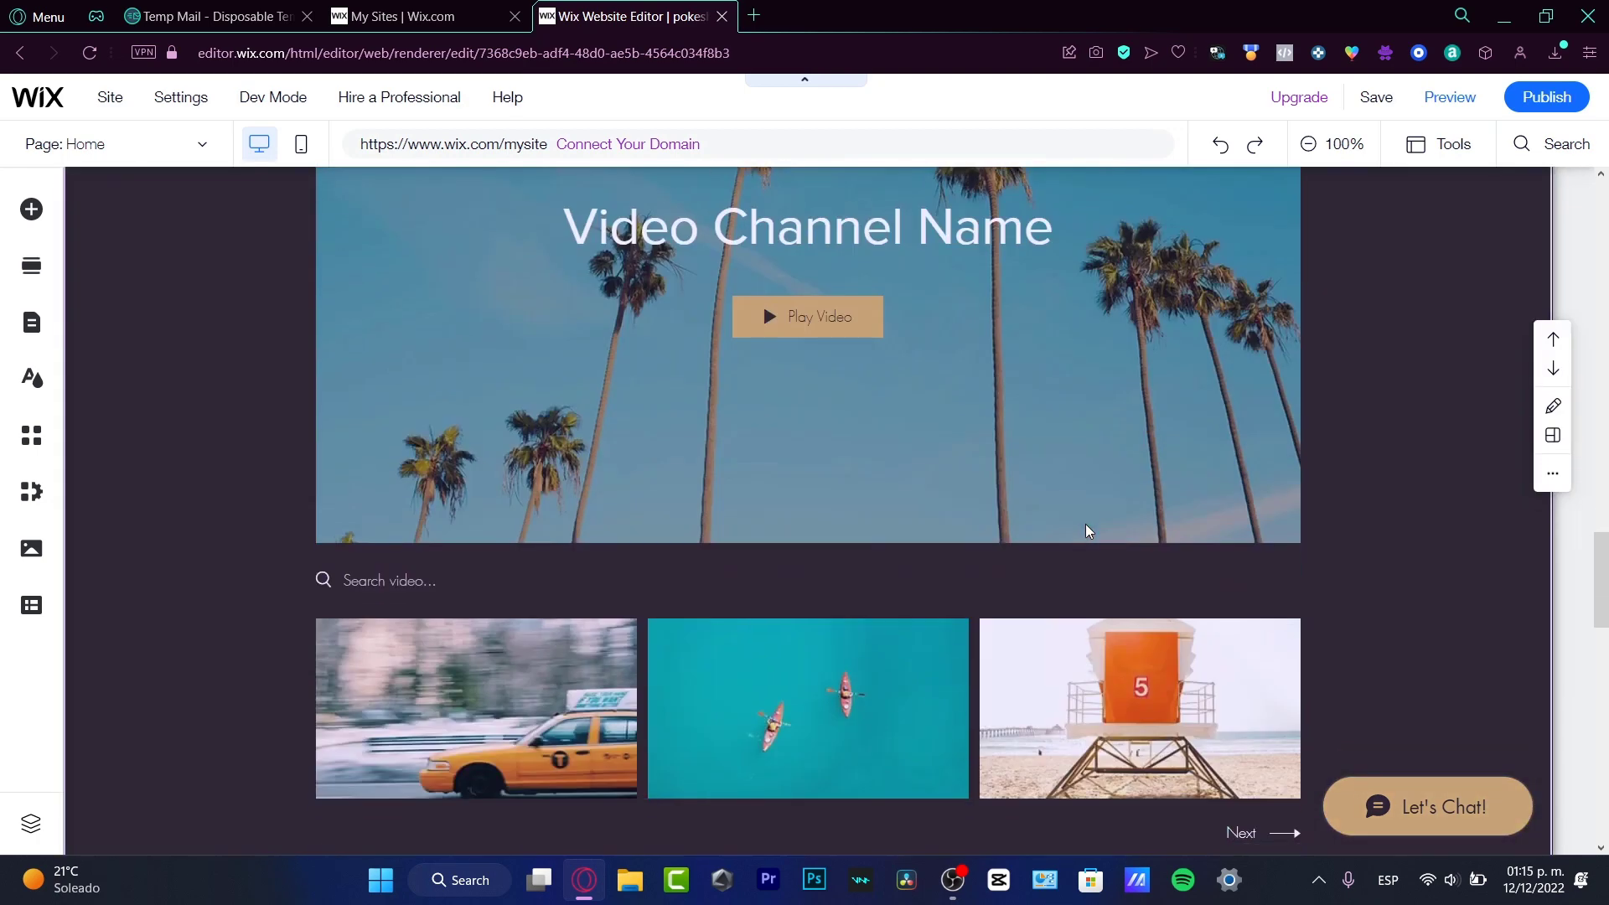
pyautogui.scroll(-4, 1087, 531)
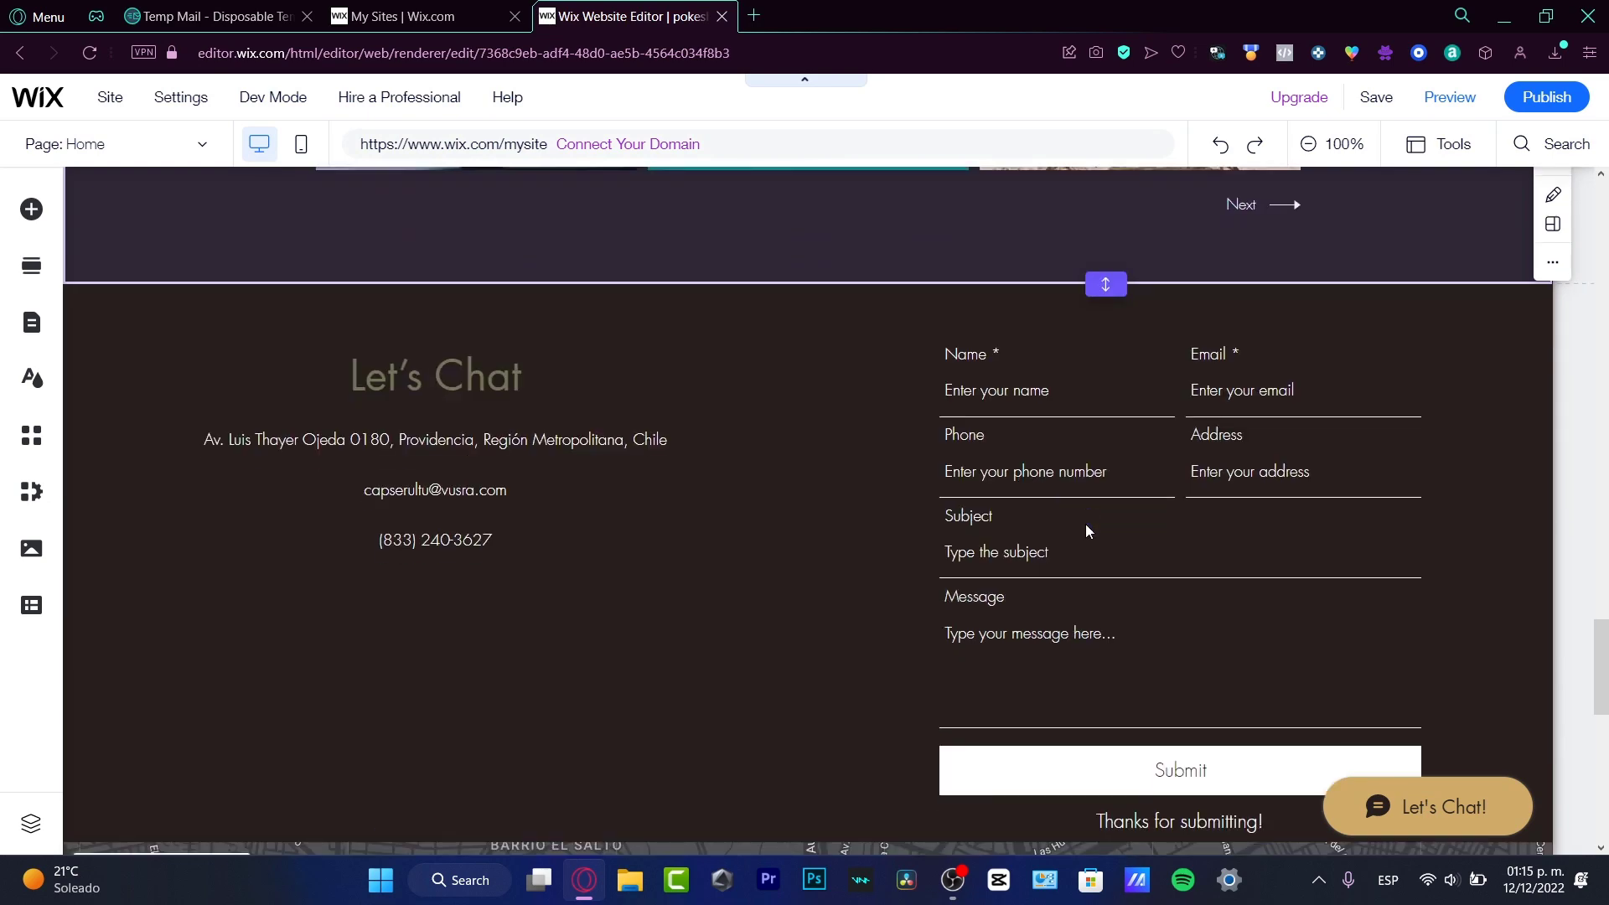
pyautogui.scroll(-8, 1086, 531)
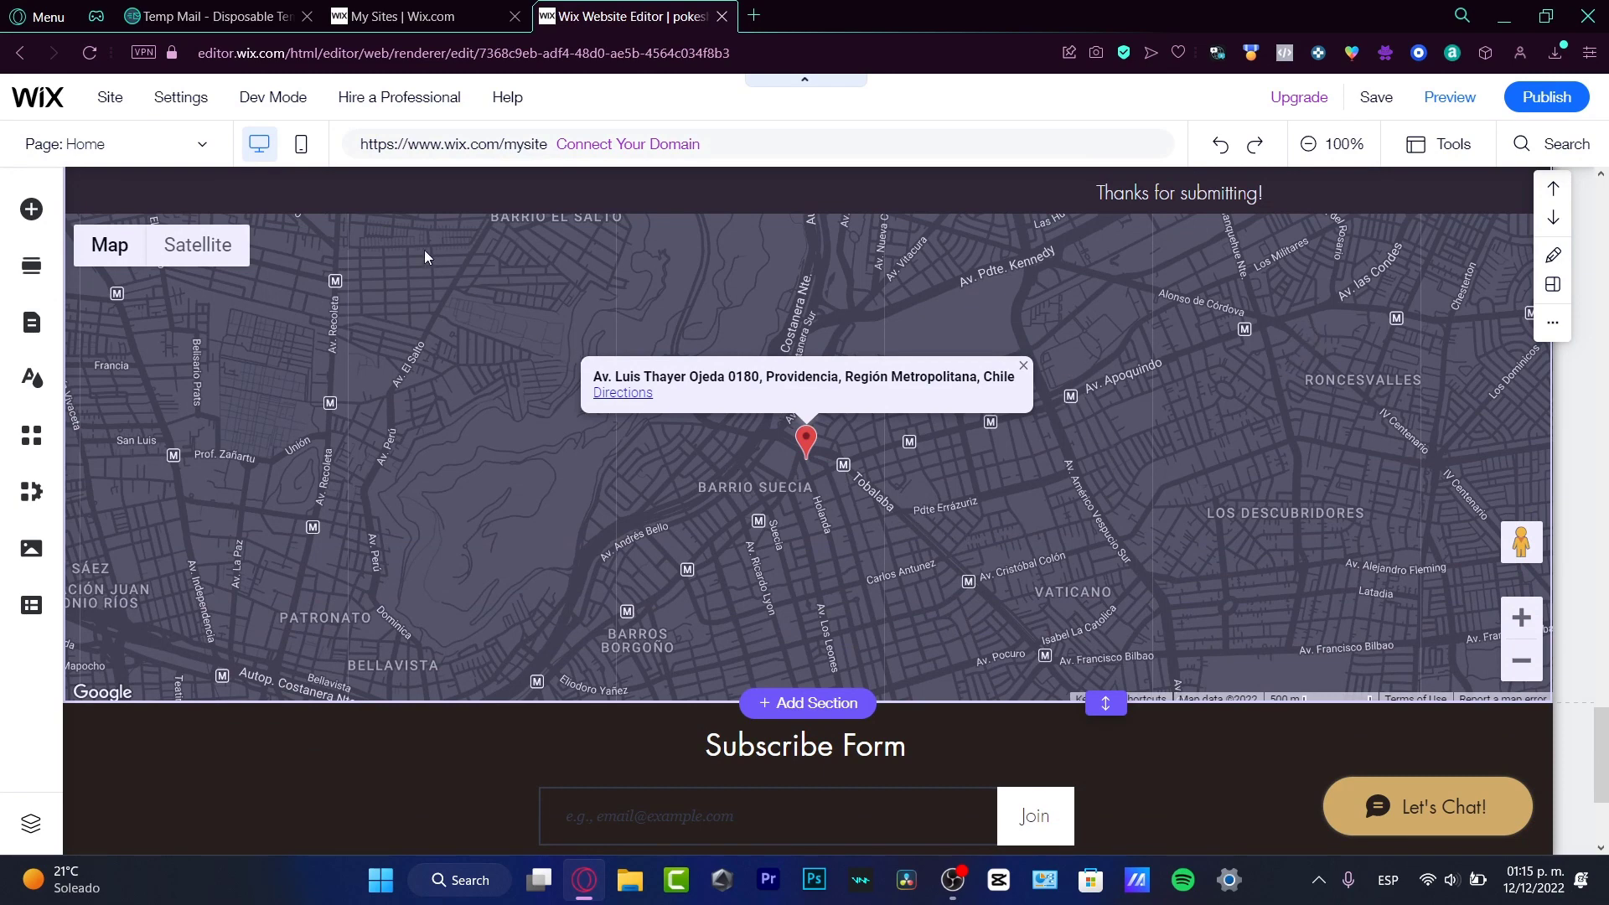
# Step: Switch to the mobile editor, getting past the Meet Your Site on Mobile intro and Customize Your Header
pyautogui.click(305, 146)
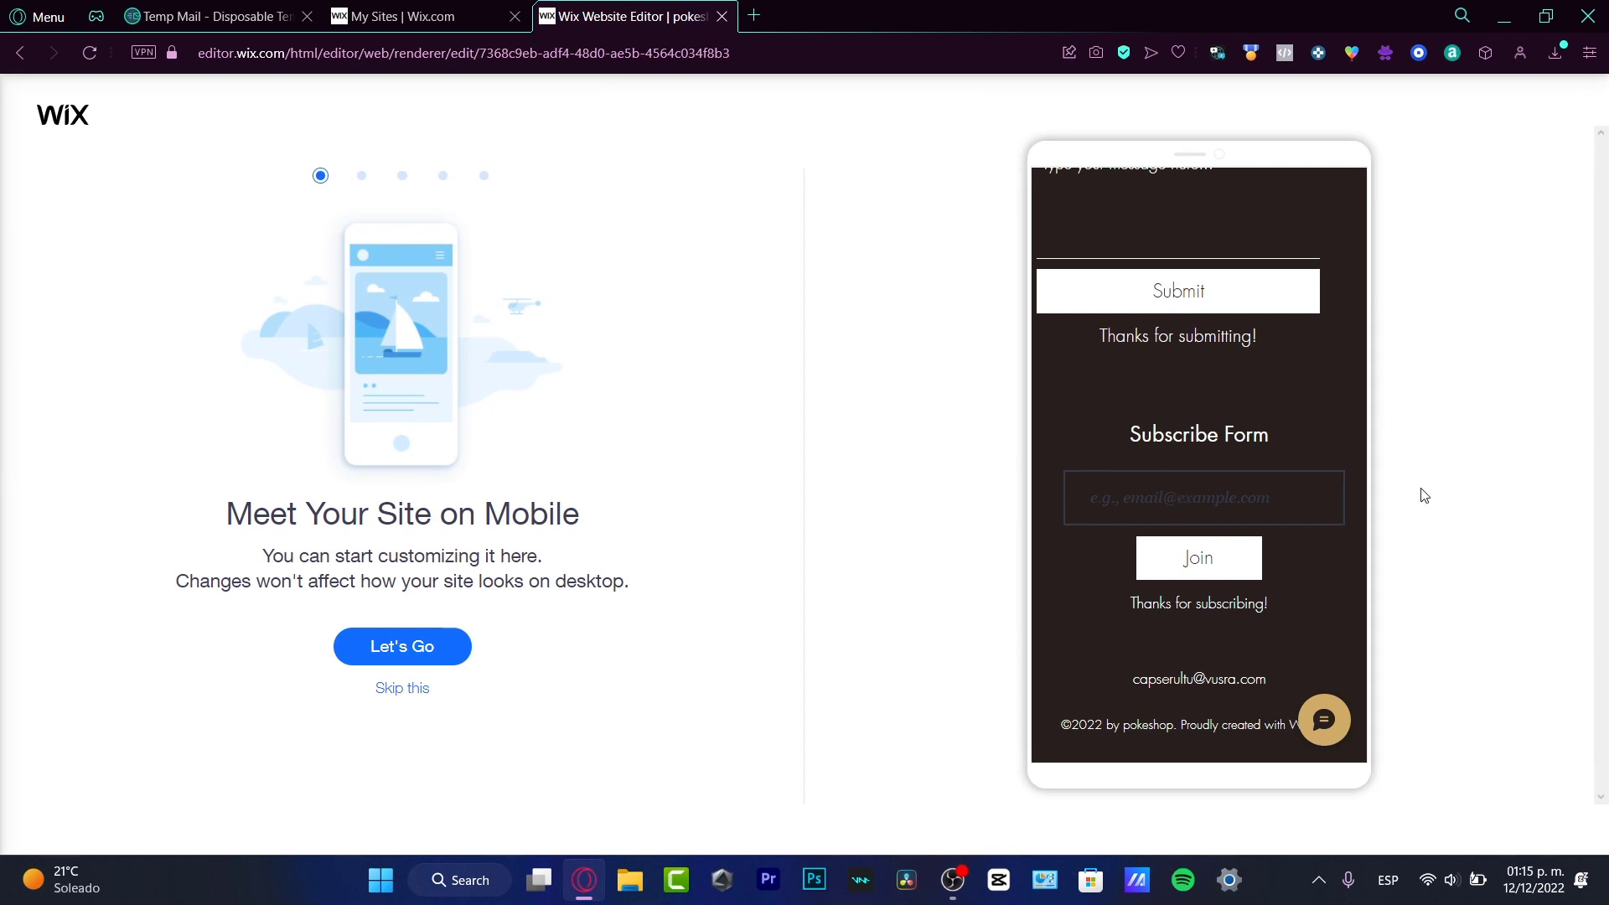
pyautogui.click(440, 658)
pyautogui.click(457, 633)
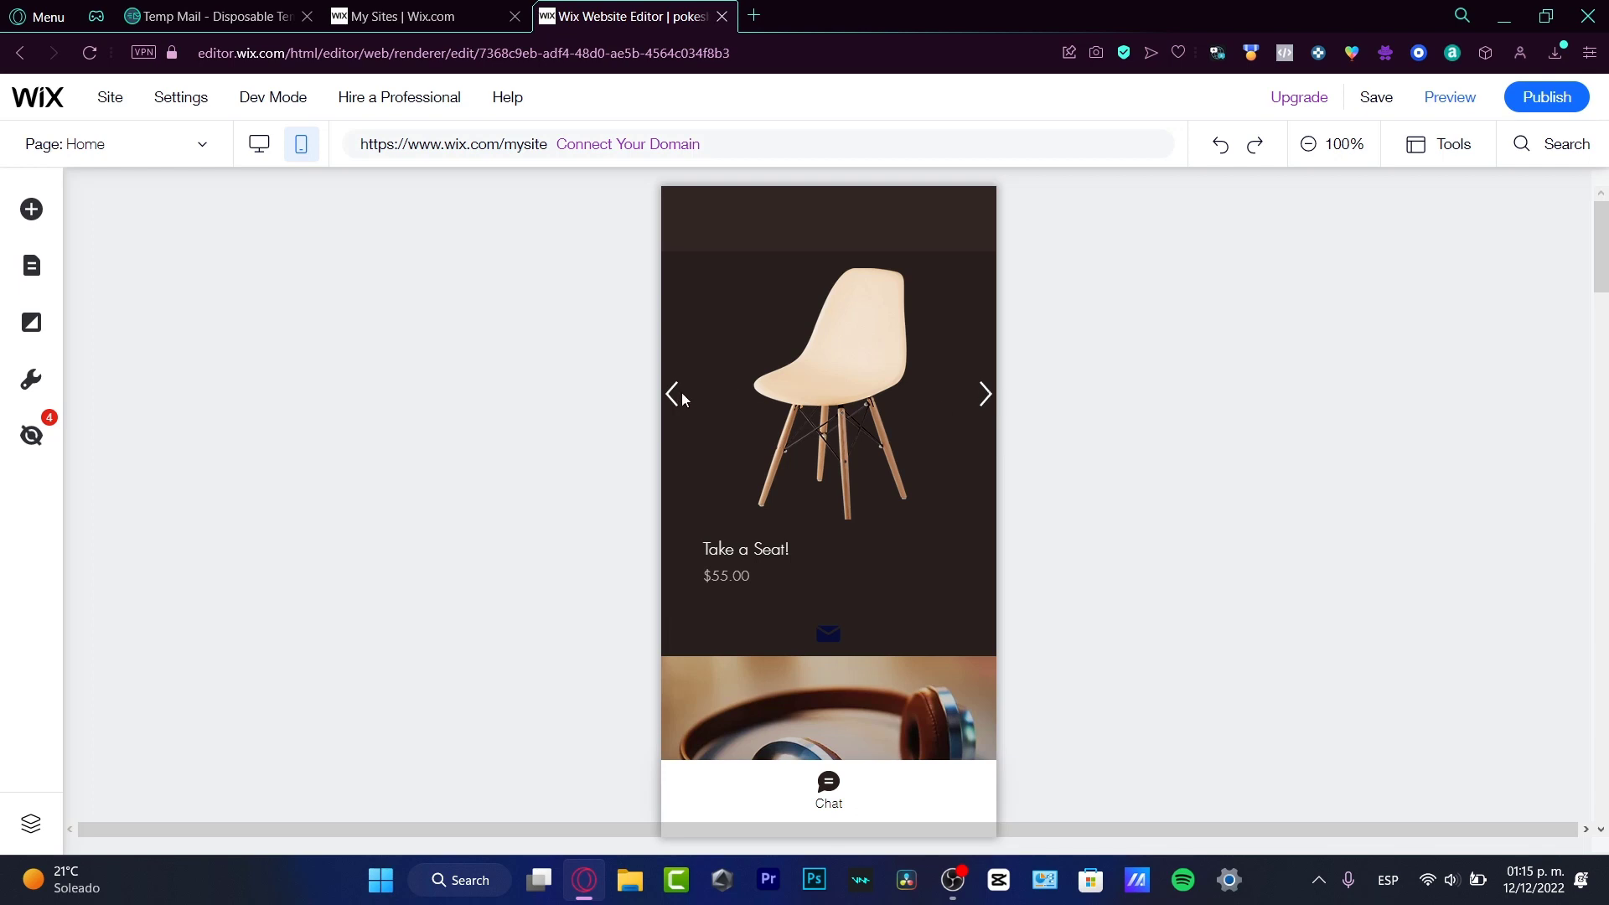
pyautogui.scroll(-5, 824, 560)
pyautogui.scroll(-10, 844, 535)
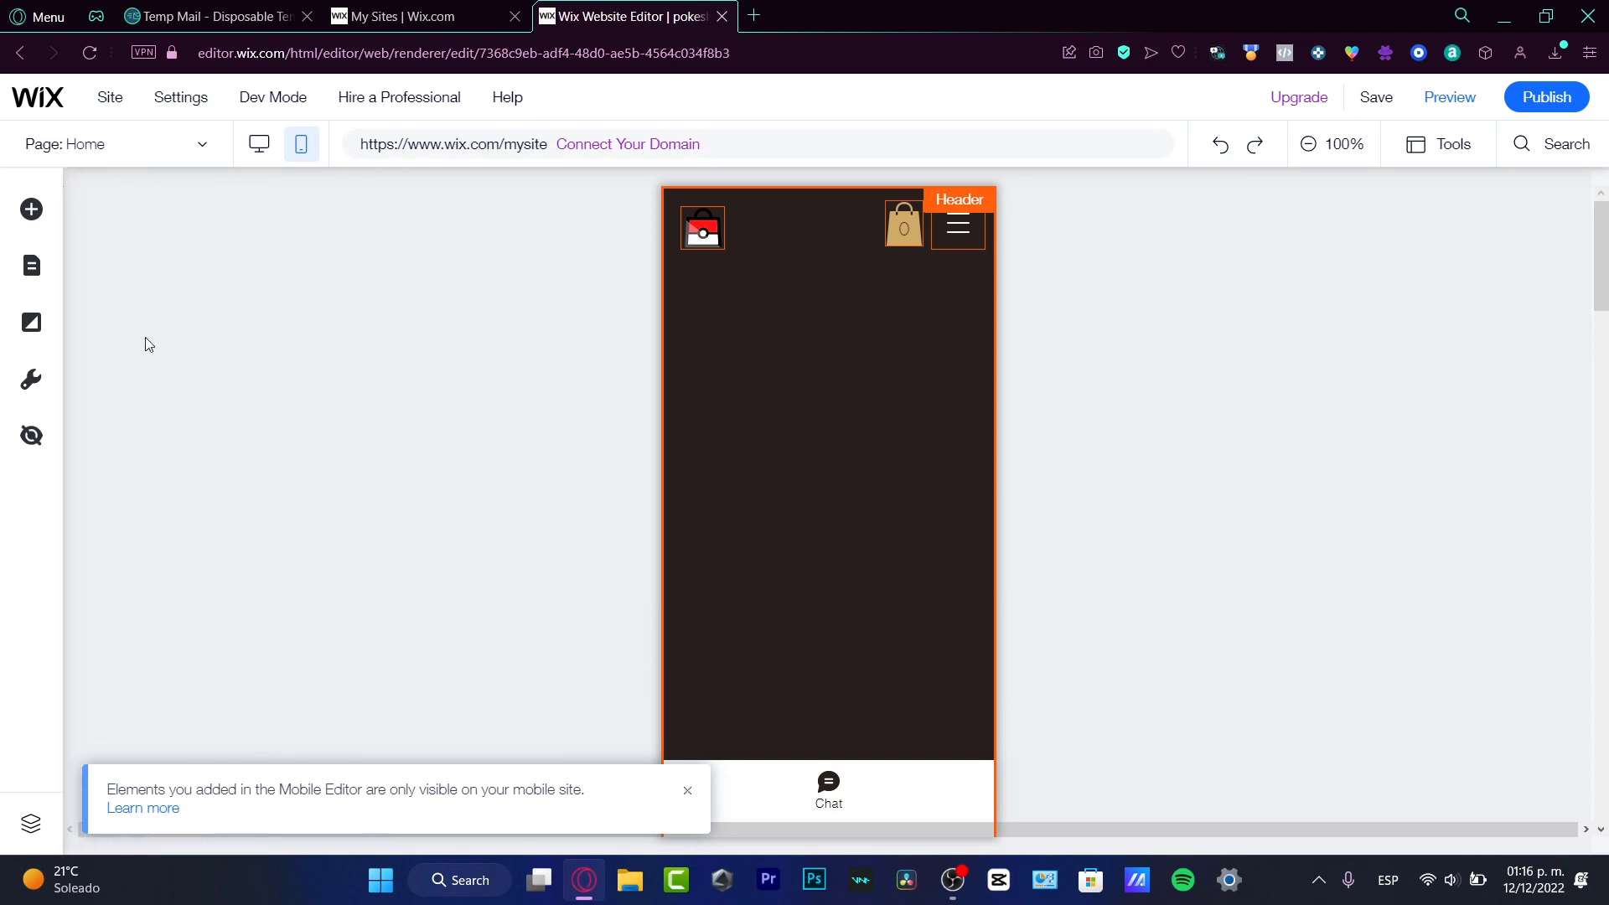
# Step: Add the pokeball-bag image from Site Images to the mobile header and shrink it
pyautogui.click(31, 208)
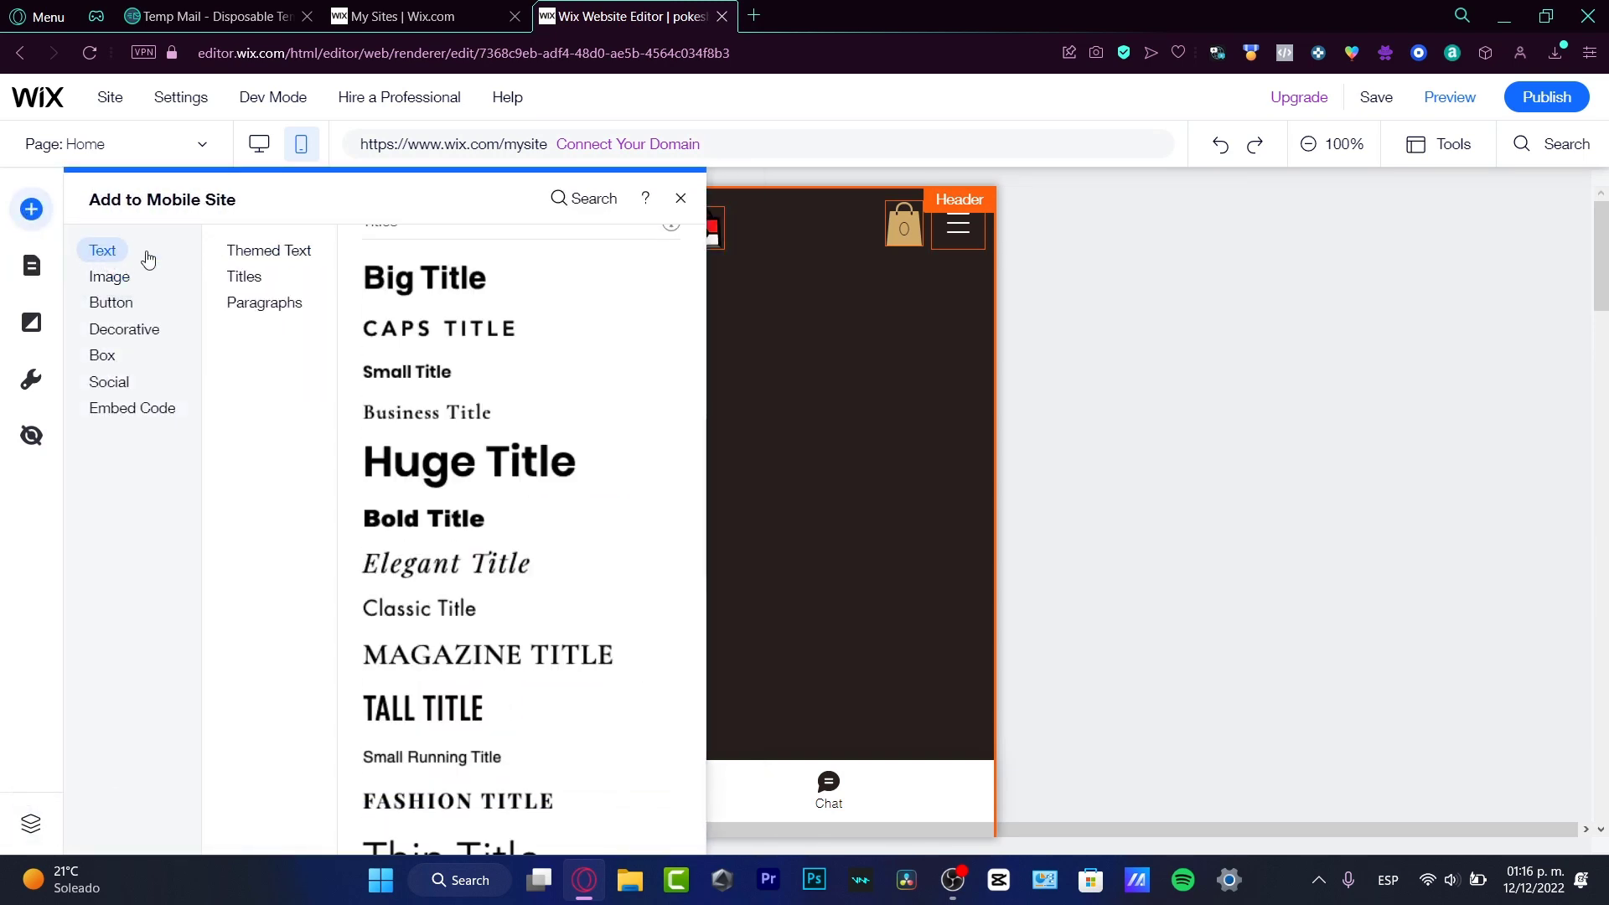
pyautogui.click(315, 281)
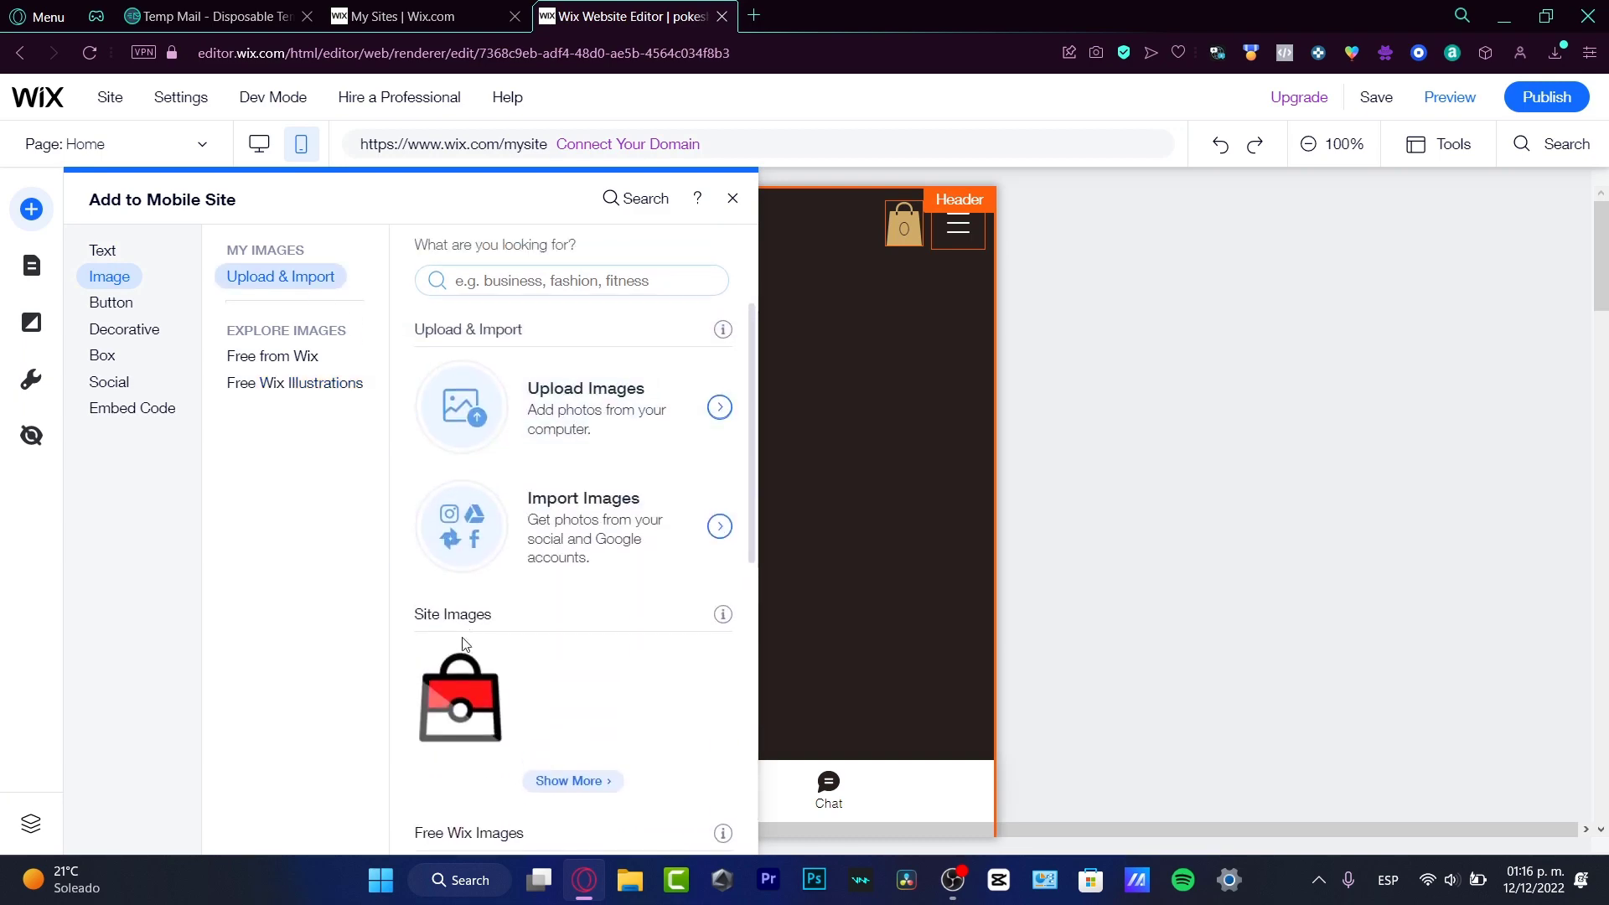
pyautogui.click(459, 708)
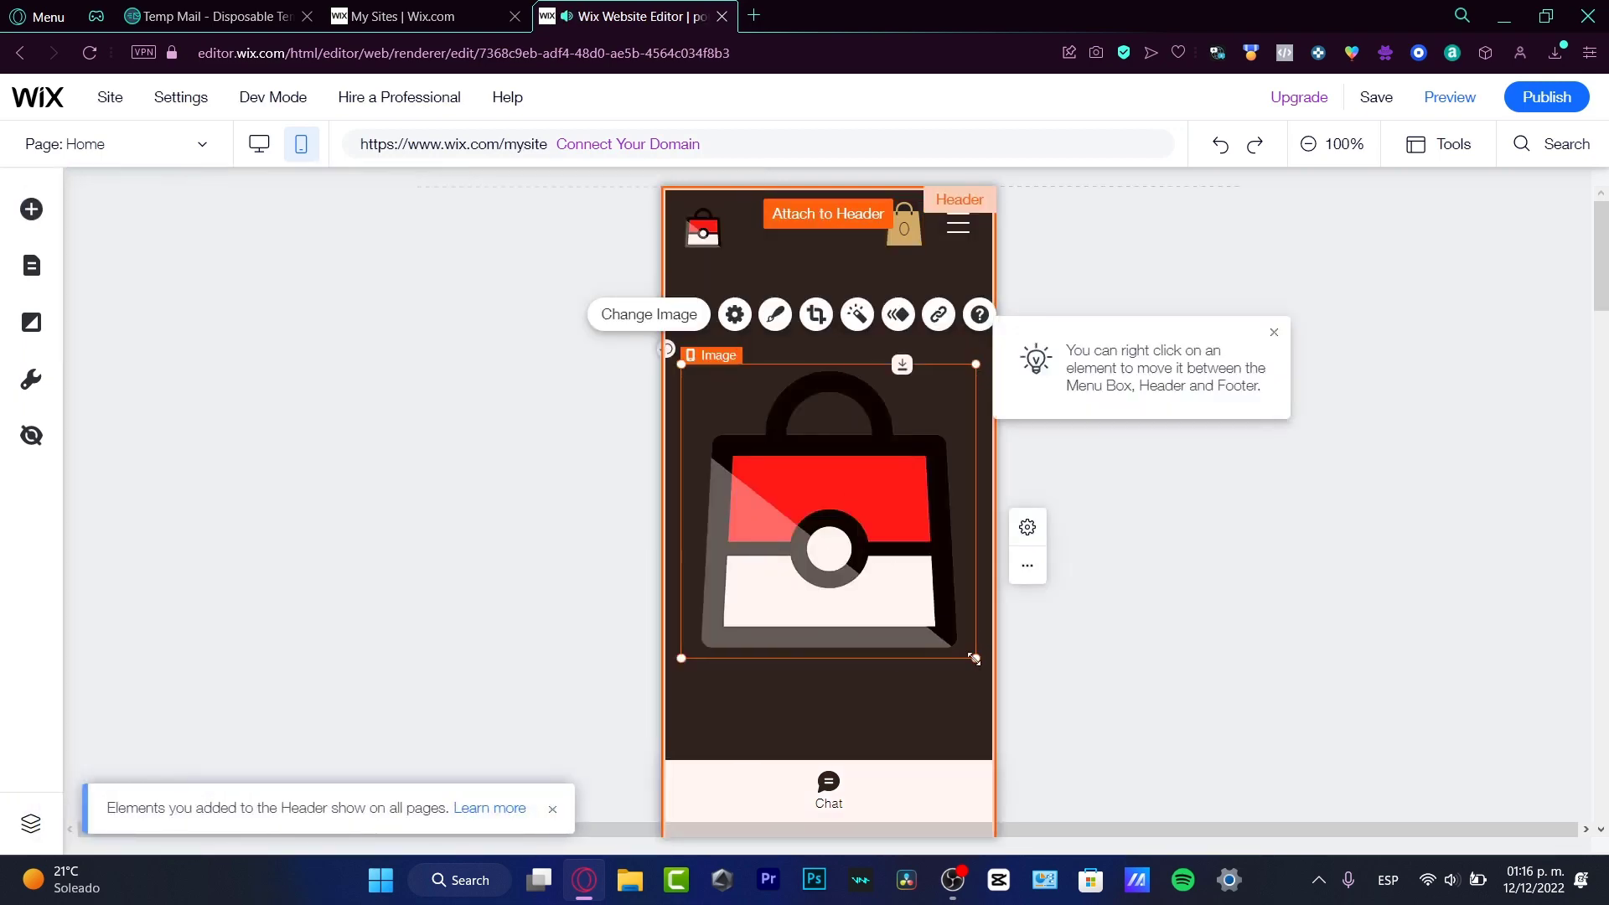
pyautogui.moveTo(975, 659); pyautogui.dragTo(834, 446)
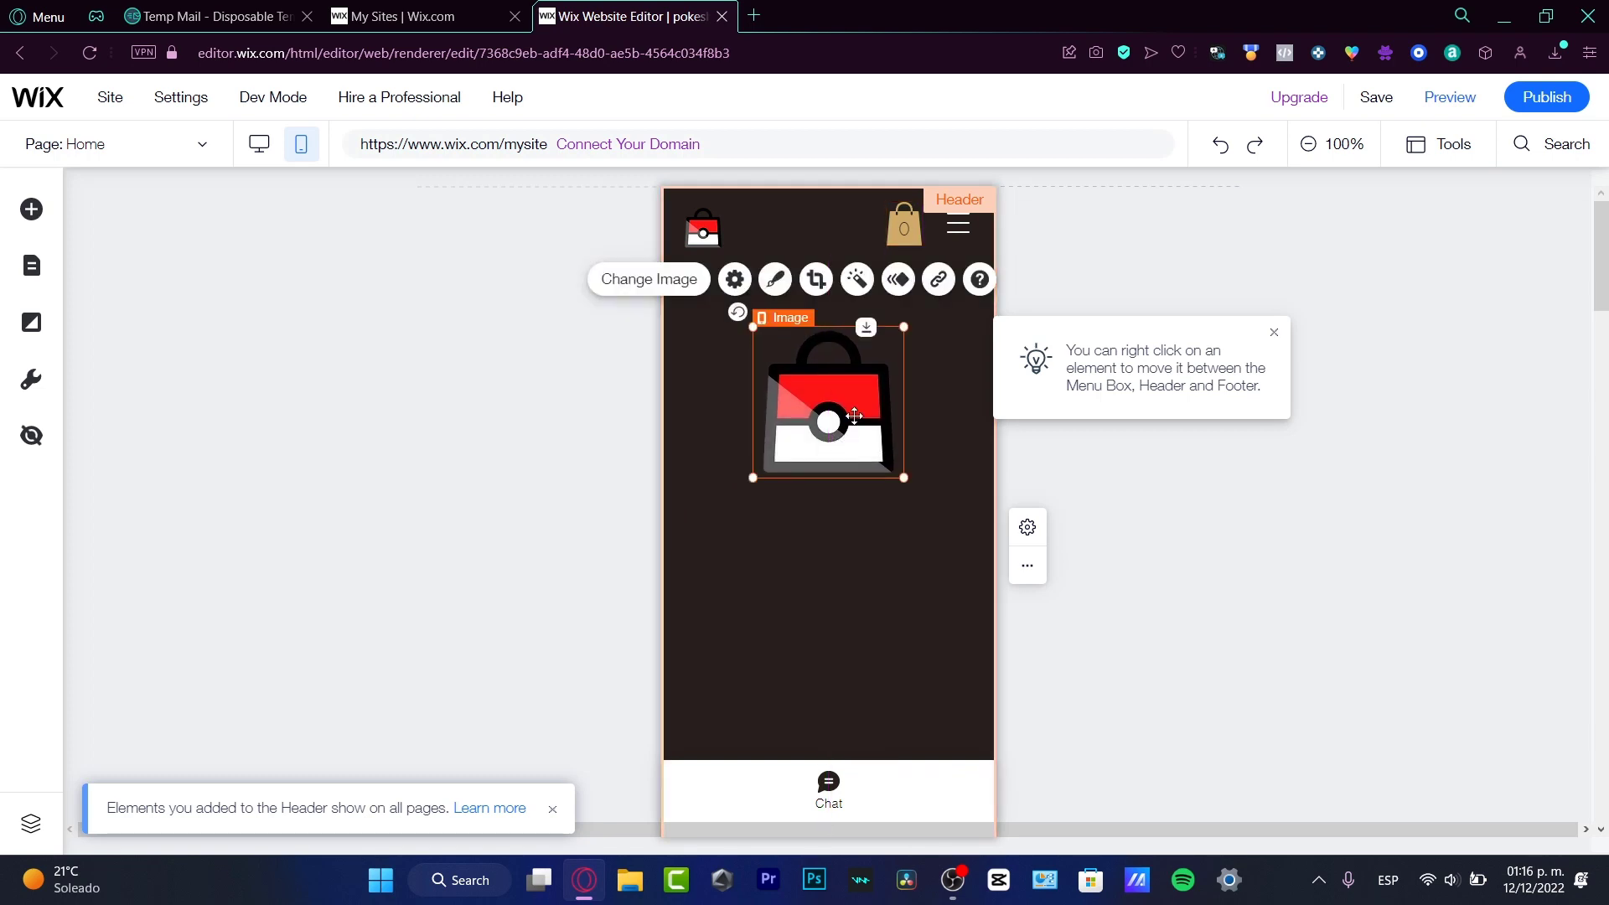
# Step: Try linking the bag image to an Instagram web address, then add a Big Title text
pyautogui.click(938, 288)
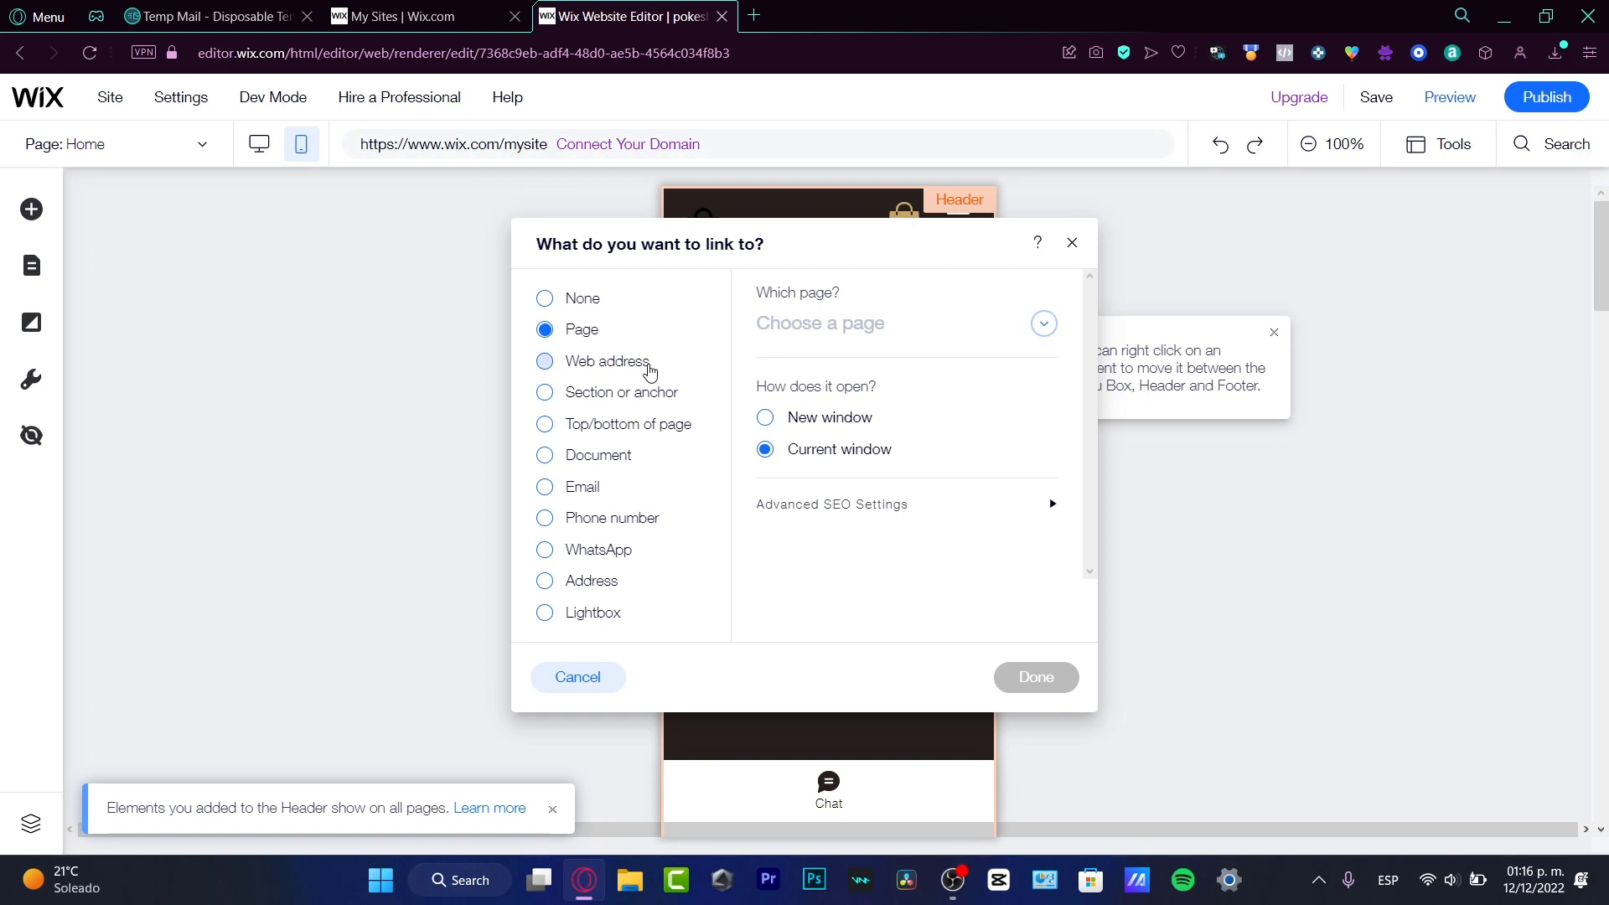
pyautogui.click(649, 366)
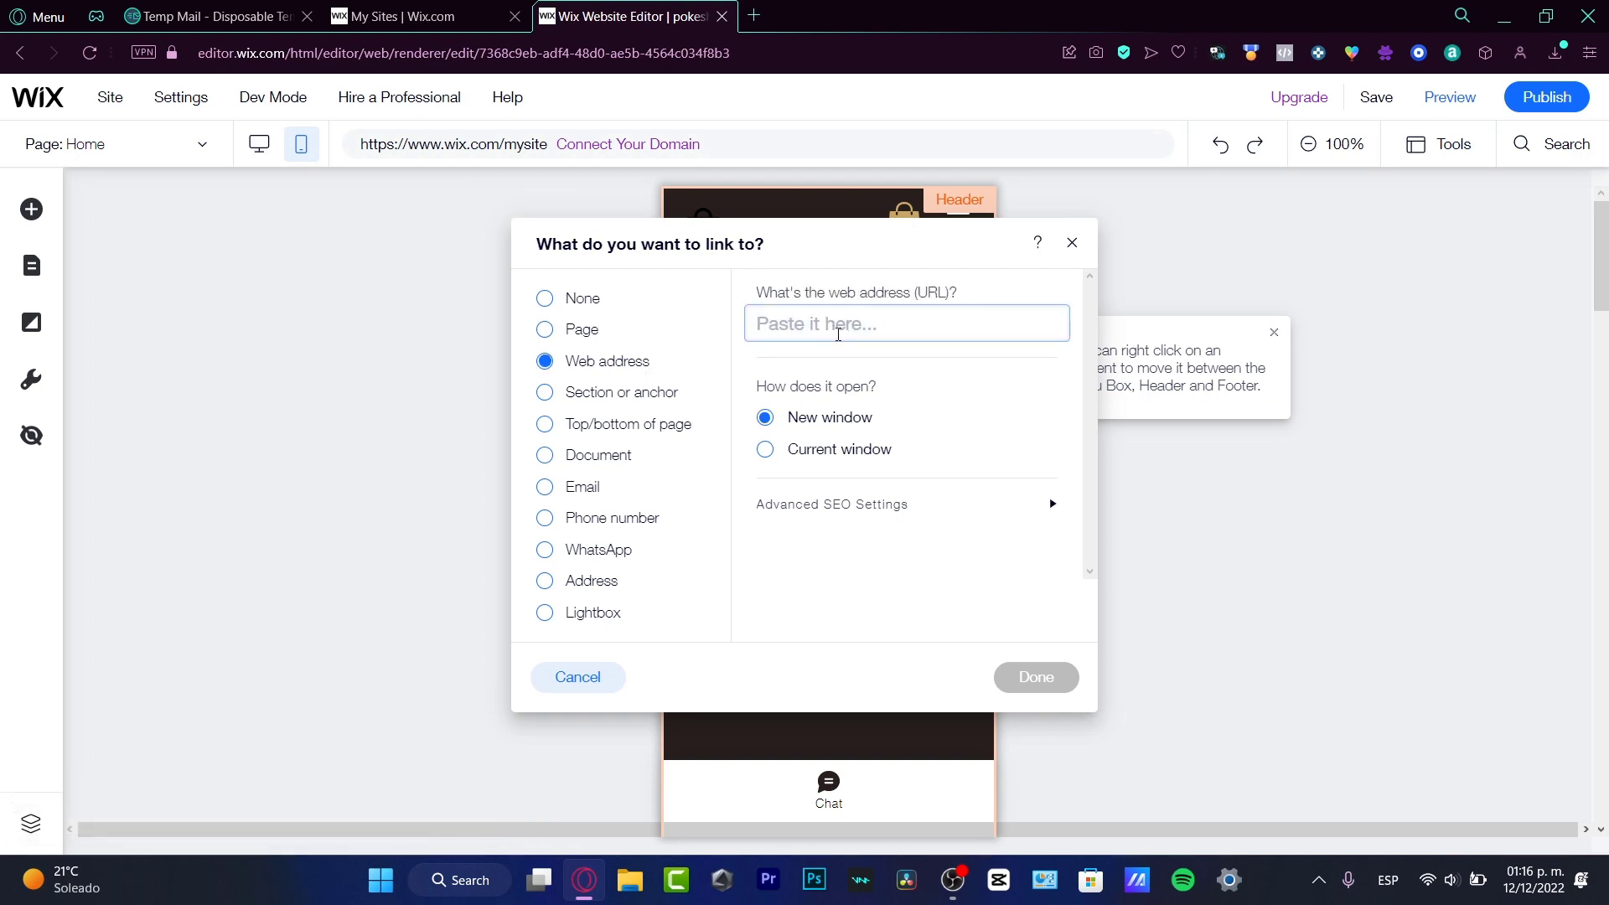
pyautogui.write('insgra')
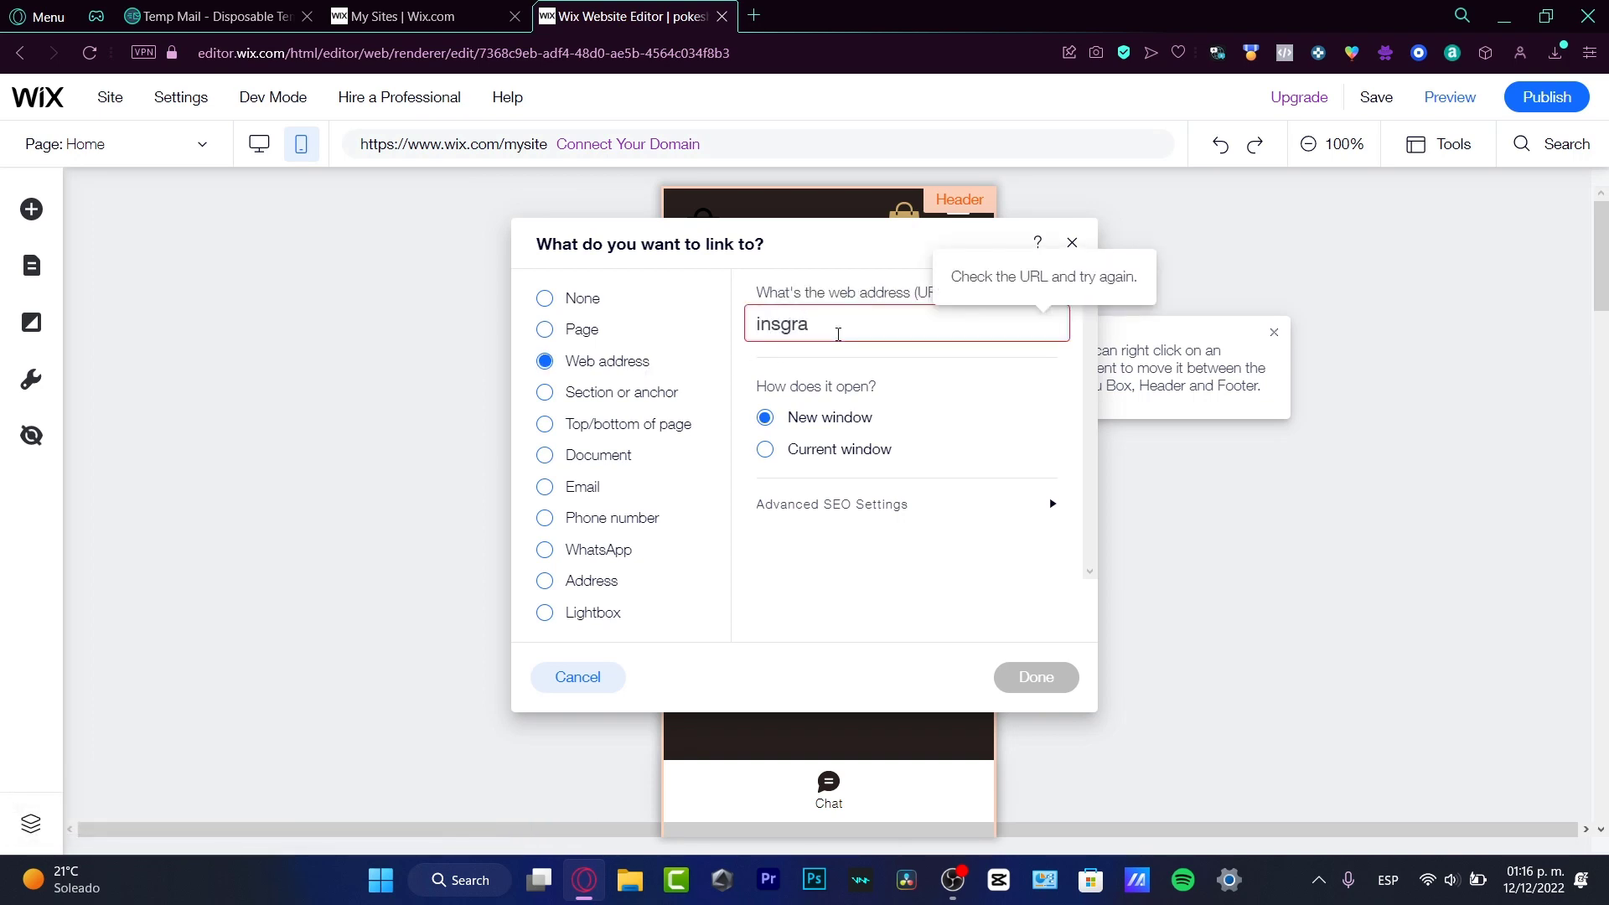
pyautogui.press('BackSpace')
pyautogui.press('BackSpace')
pyautogui.write('url of inst')
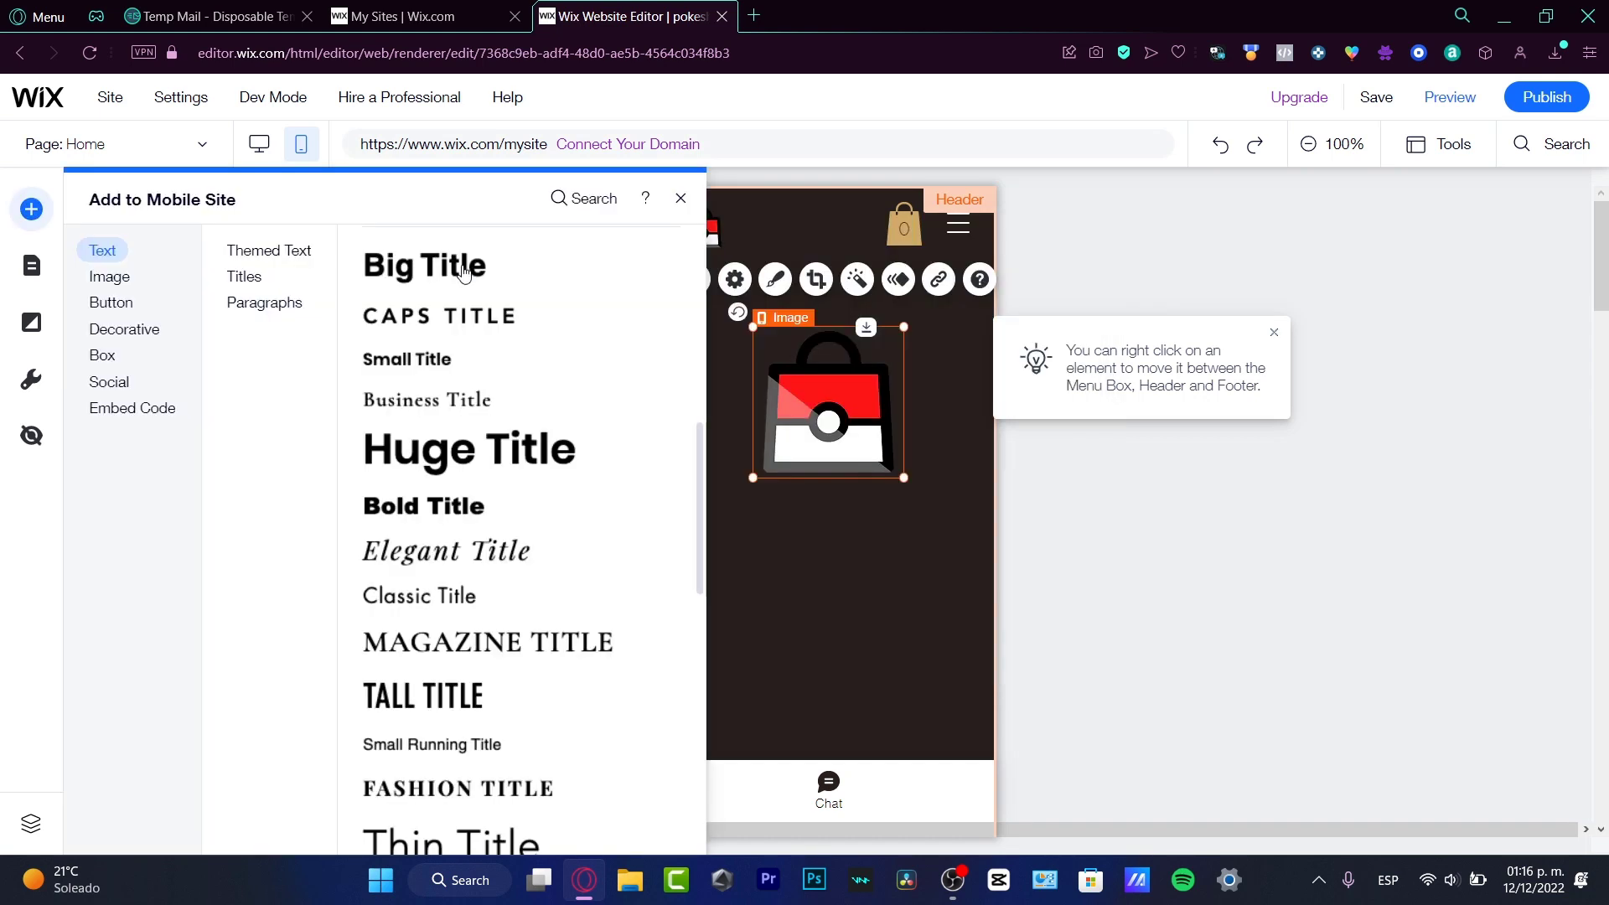
pyautogui.click(436, 266)
# Step: Rewrite the Big Title heading under the bag image as 'FOLLOW US'
pyautogui.doubleClick(797, 509)
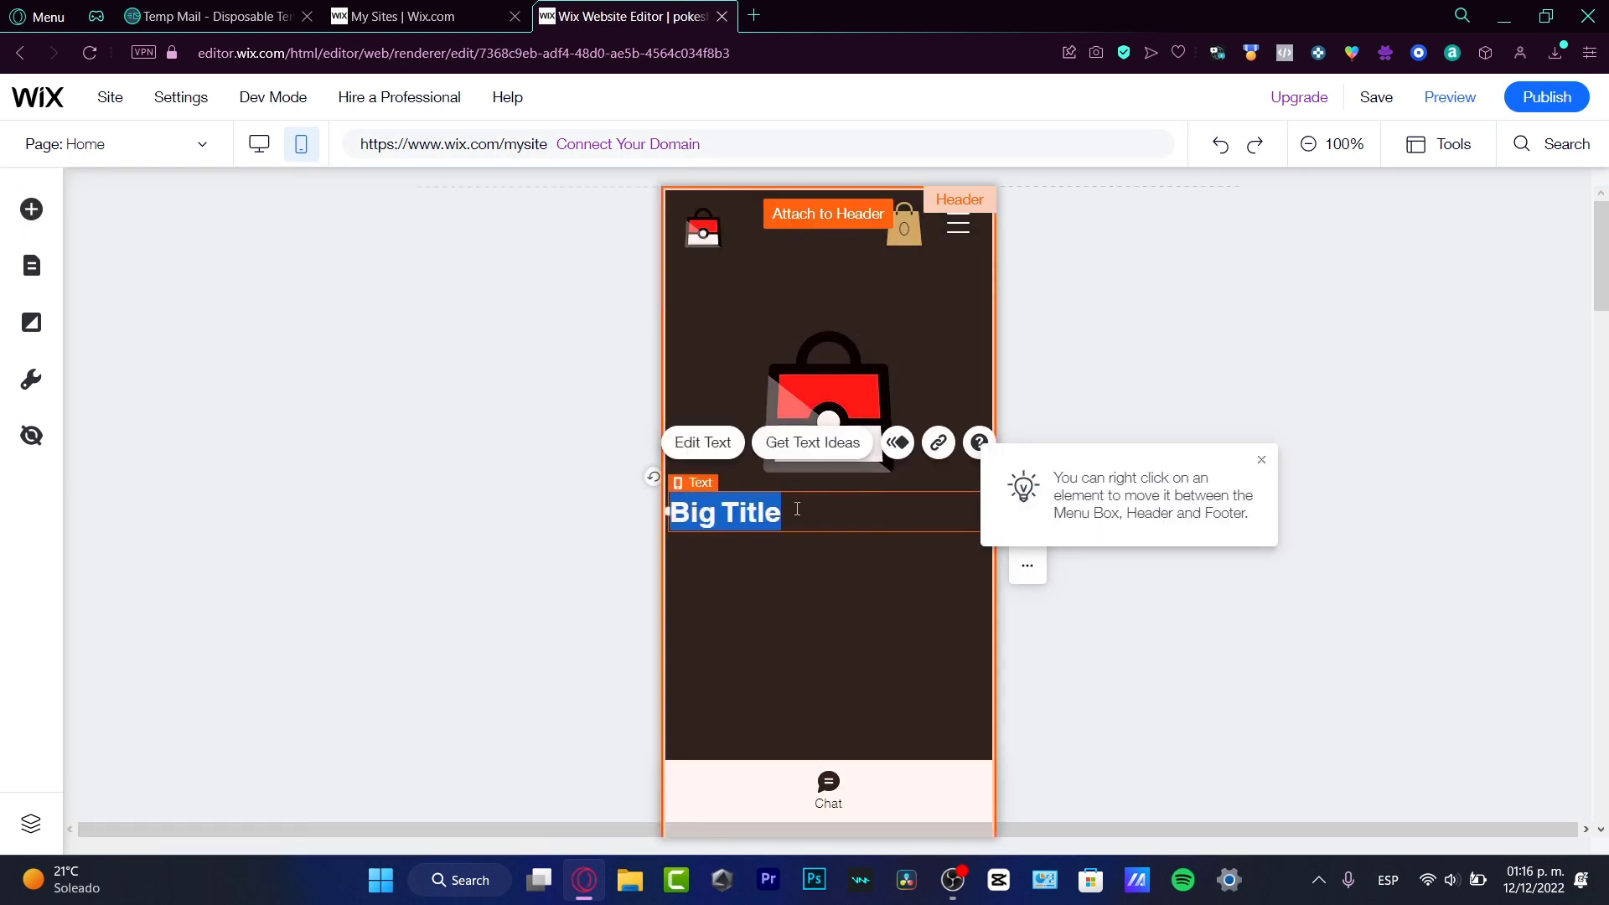
pyautogui.write('INSTA')
pyautogui.press('BackSpace')
pyautogui.press('BackSpace')
pyautogui.press('BackSpace')
pyautogui.press('BackSpace')
pyautogui.press('BackSpace')
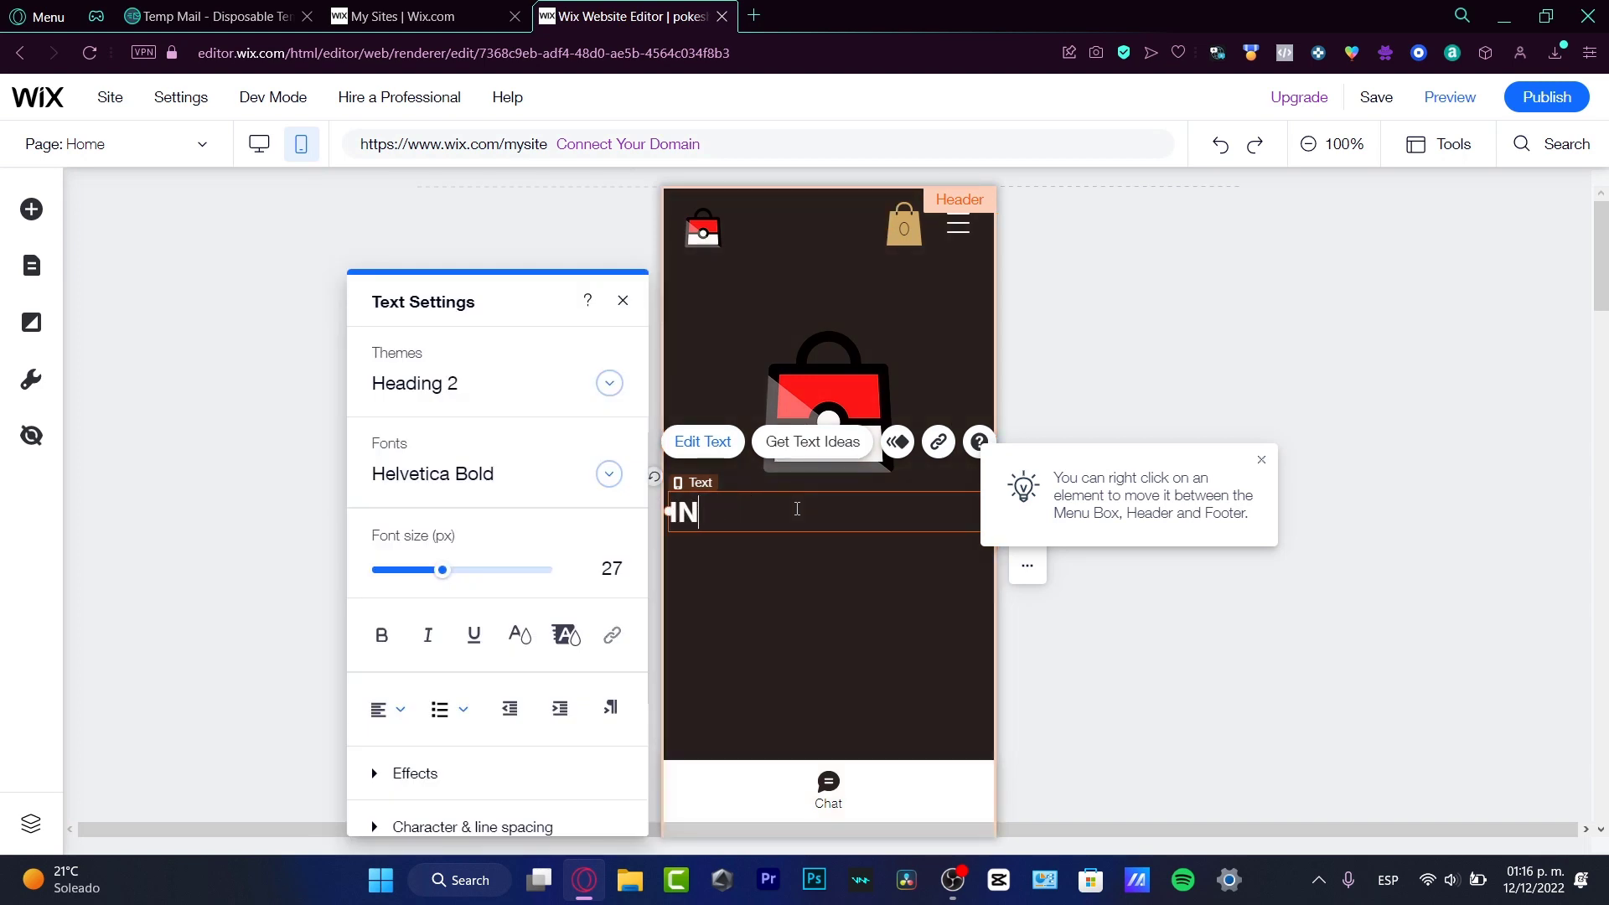
pyautogui.write('OUR INST')
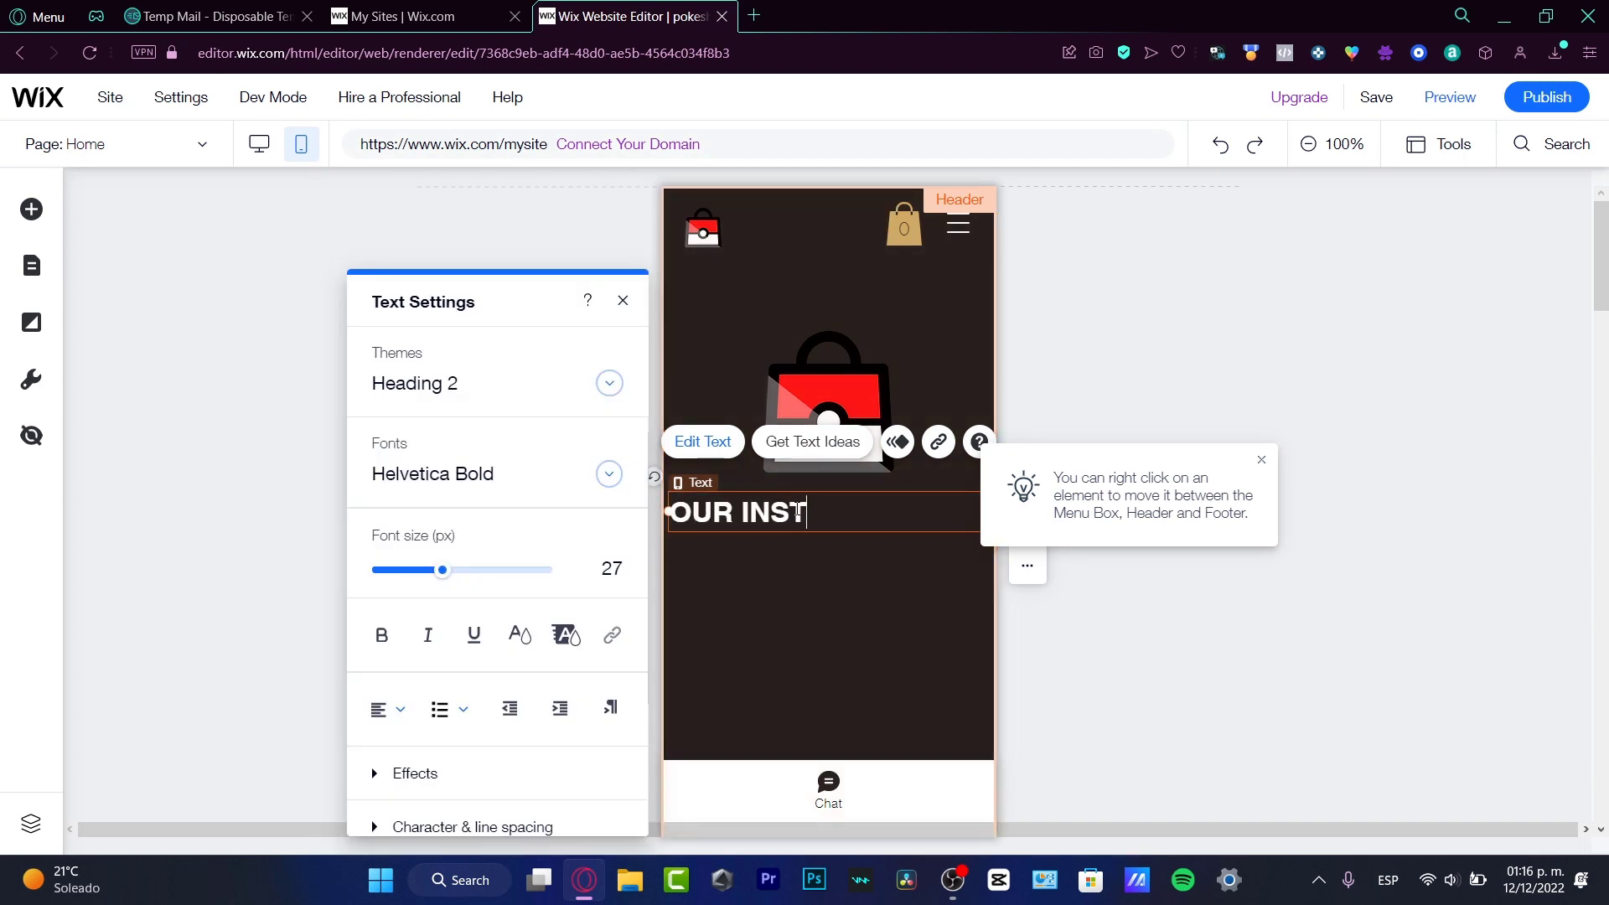
pyautogui.press('BackSpace')
pyautogui.press('BackSpace')
pyautogui.press('BackSpace')
pyautogui.press('BackSpace')
pyautogui.press('BackSpace')
pyautogui.press('BackSpace')
pyautogui.press('BackSpace')
pyautogui.press('BackSpace')
pyautogui.write('FOLLOW US')
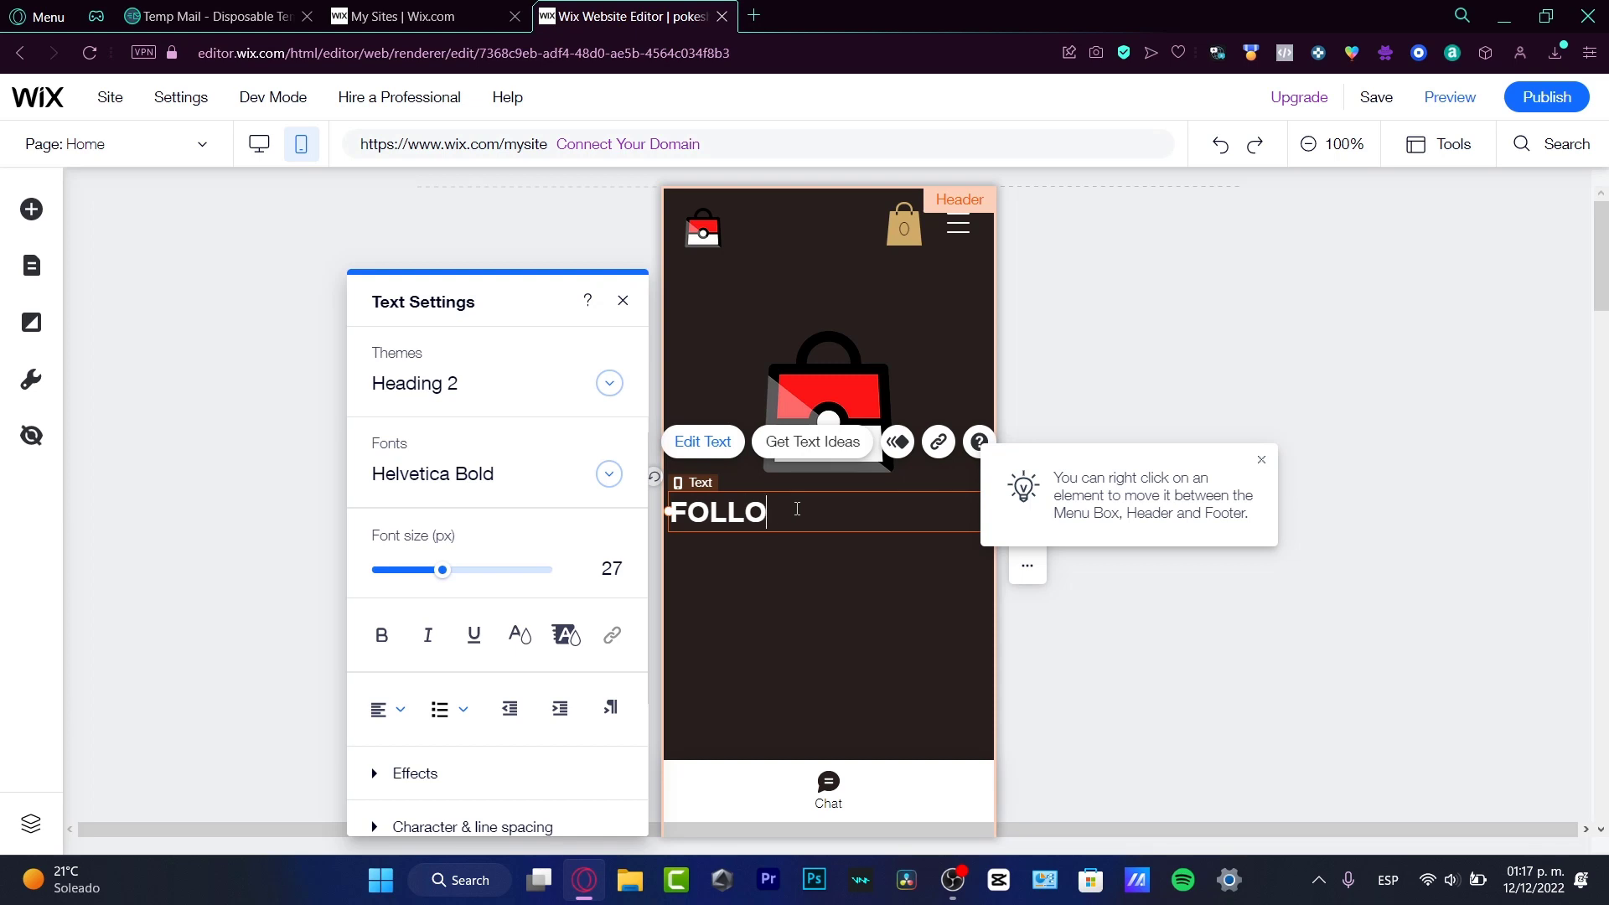
pyautogui.click(283, 195)
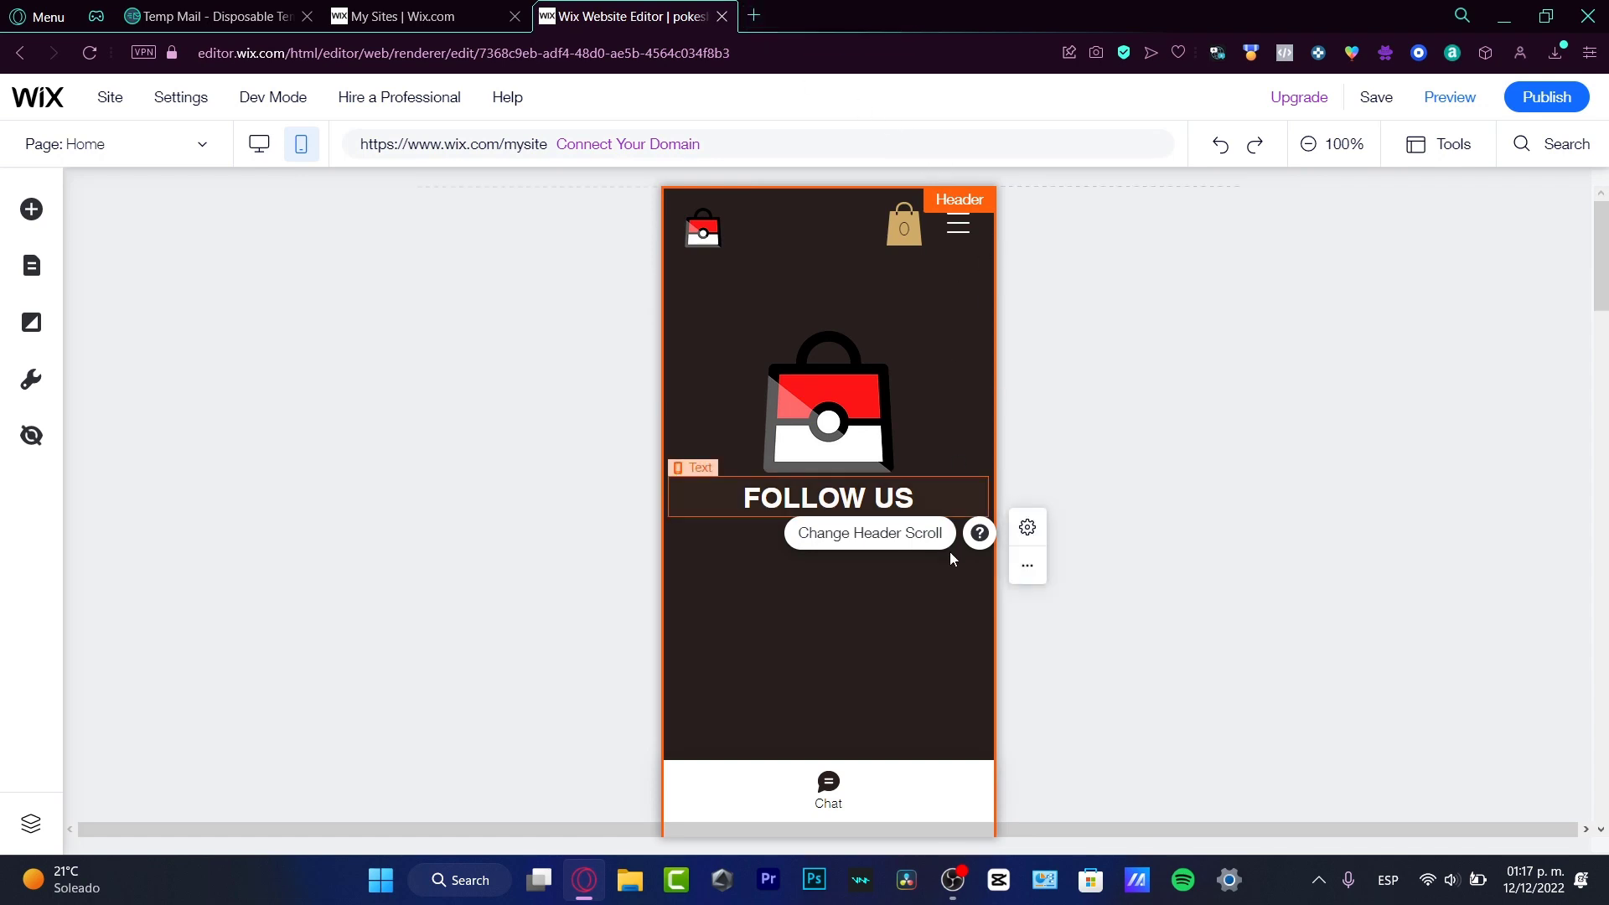
pyautogui.scroll(-15, 960, 565)
pyautogui.scroll(8, 960, 568)
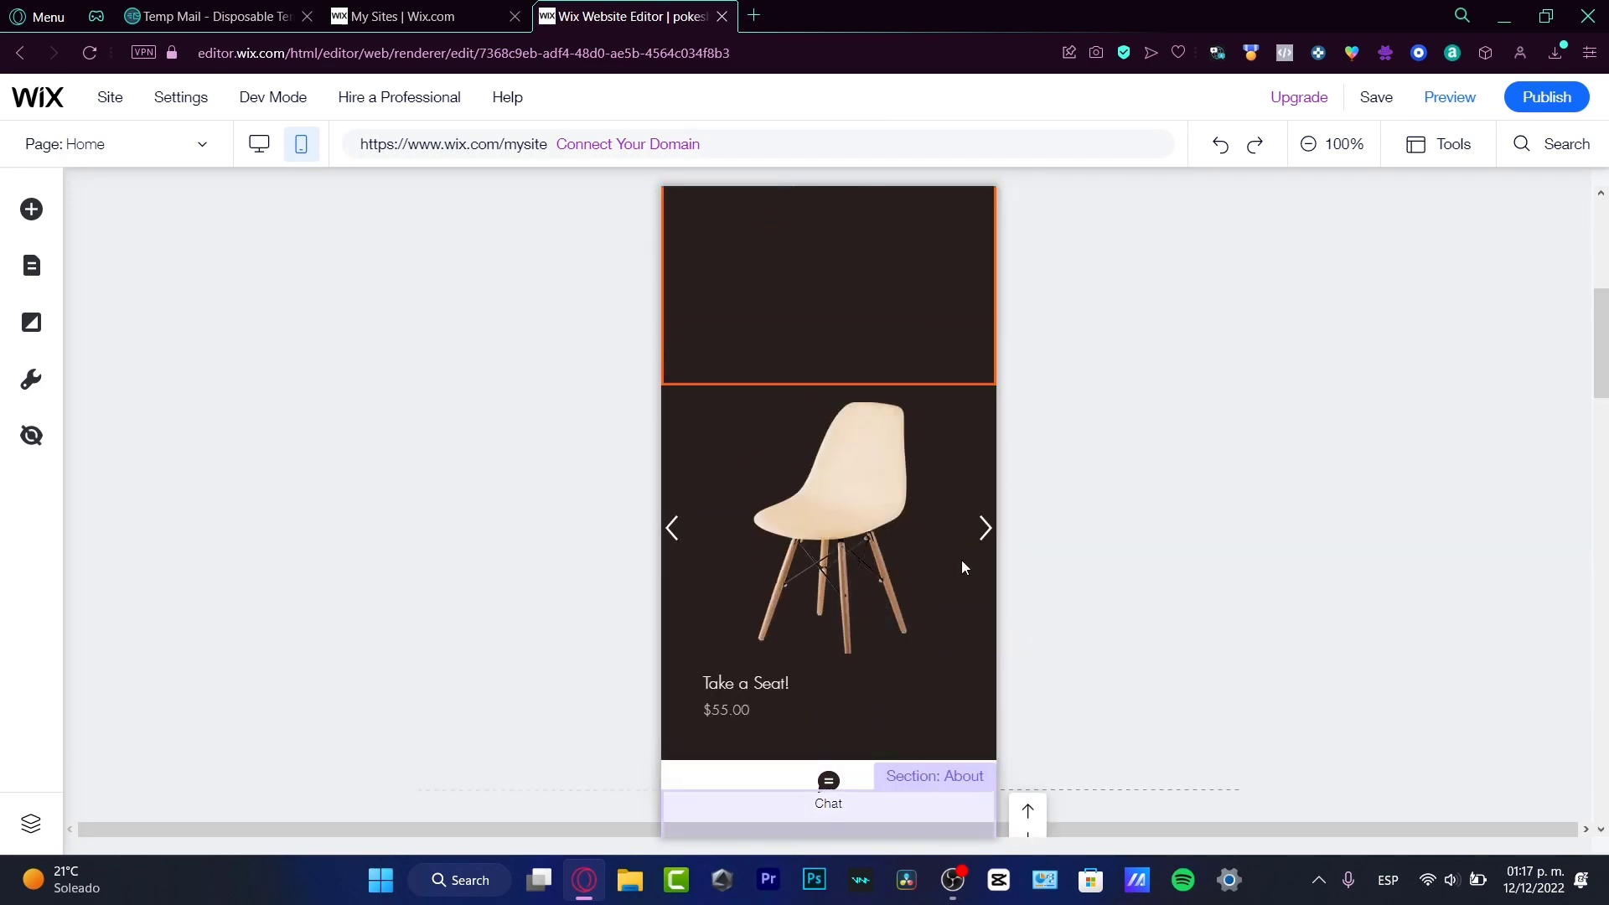
# Step: Search Google Images for 'landing page example' and preview the Venngage result
pyautogui.click(751, 15)
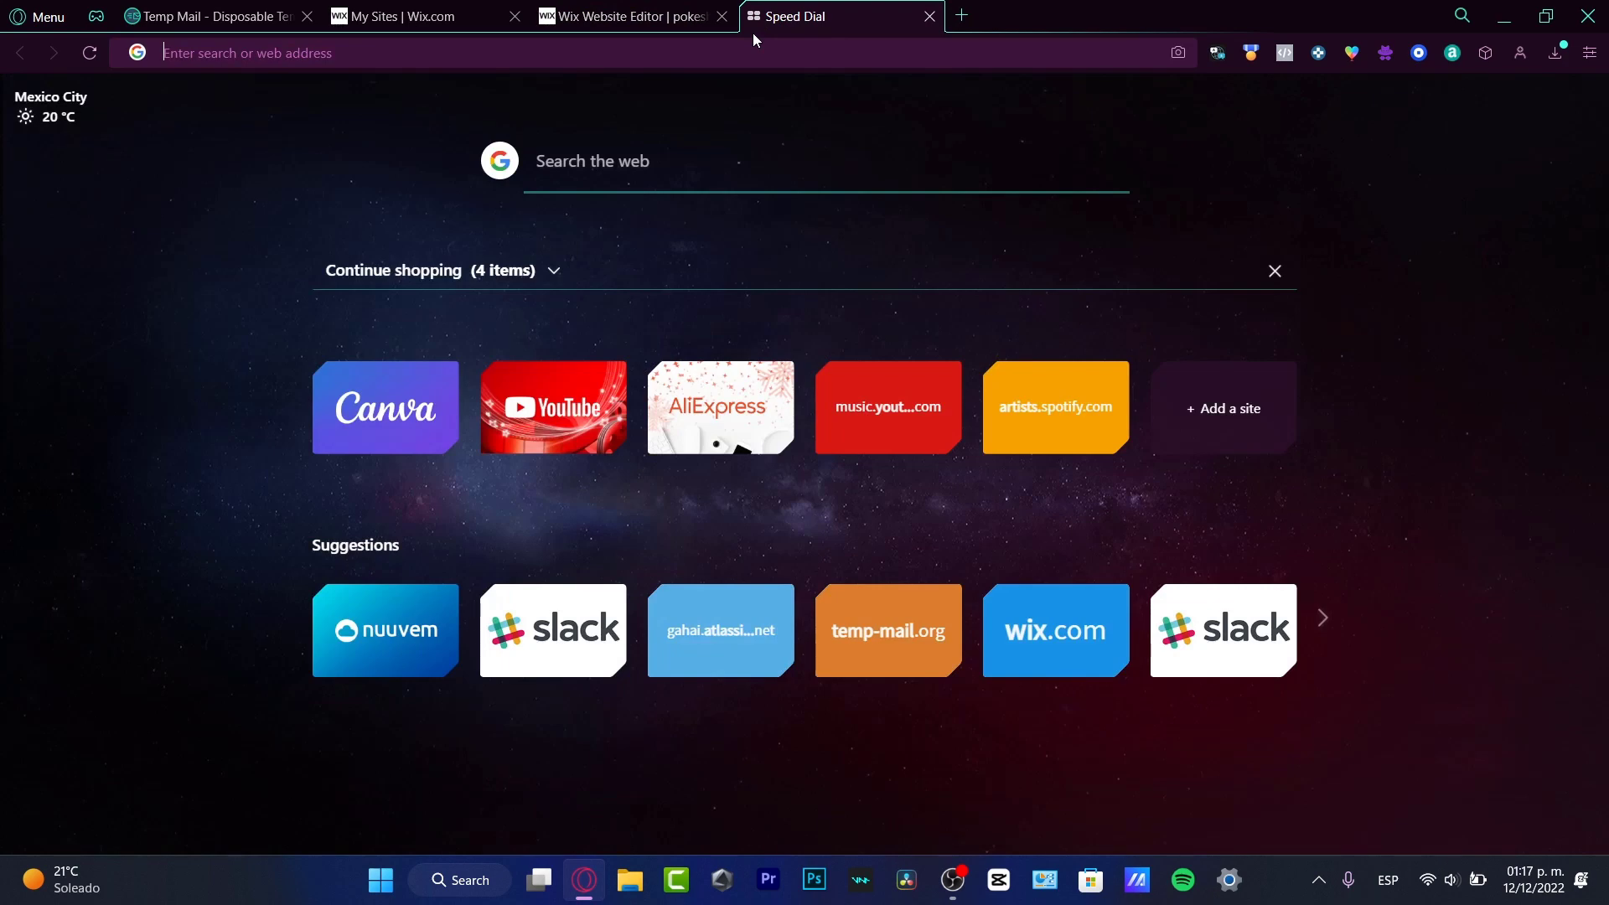
pyautogui.write('landing page example')
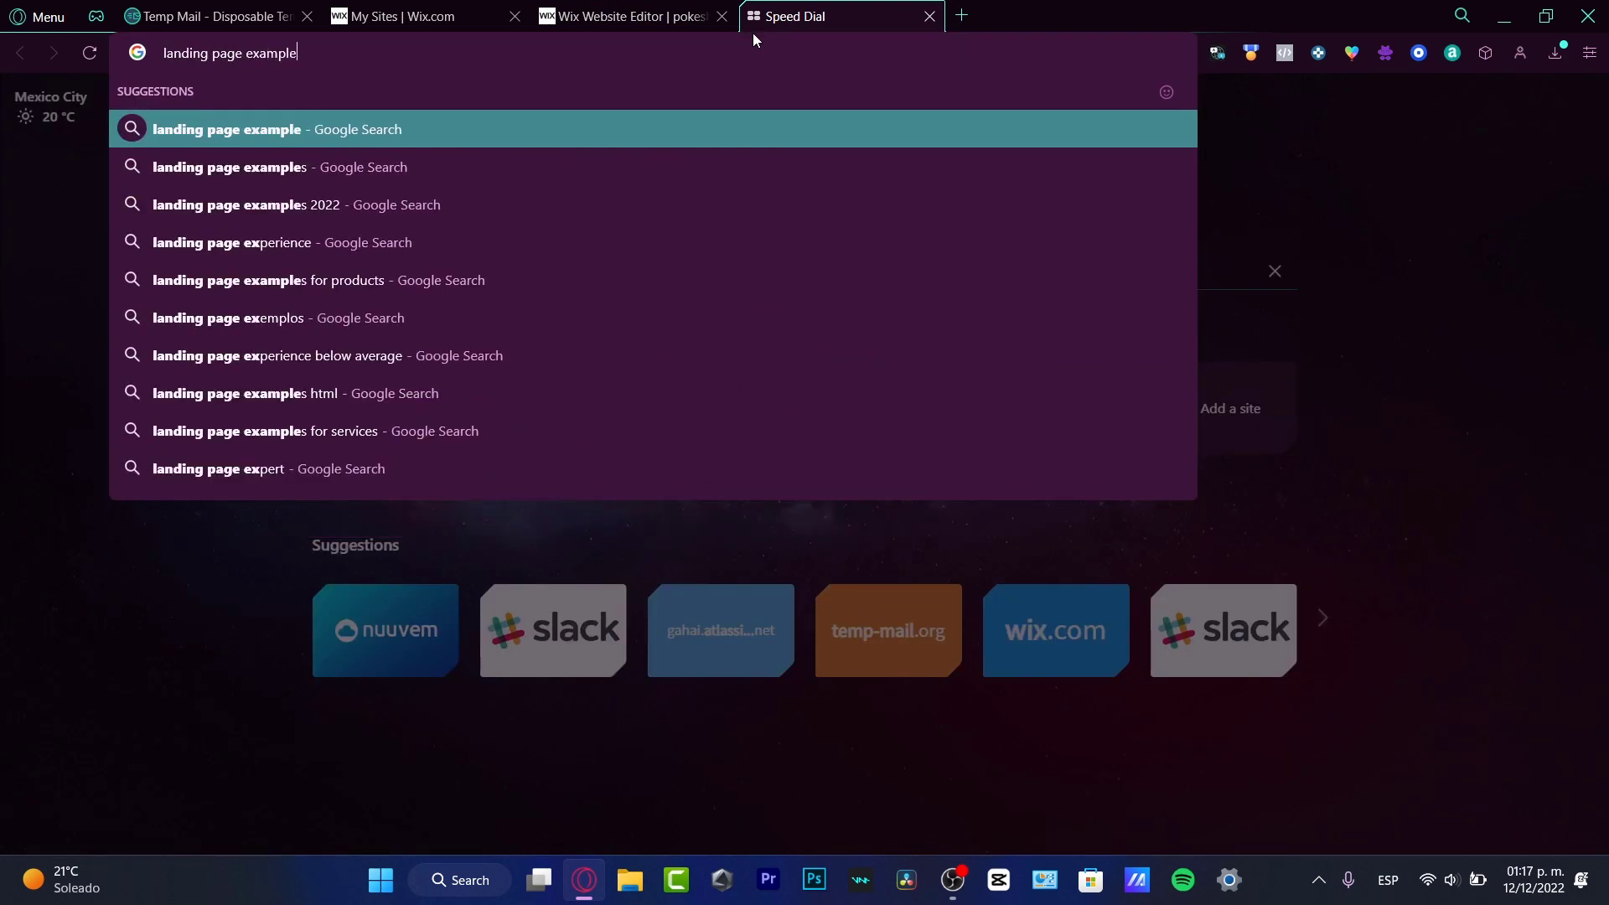
pyautogui.press('Return')
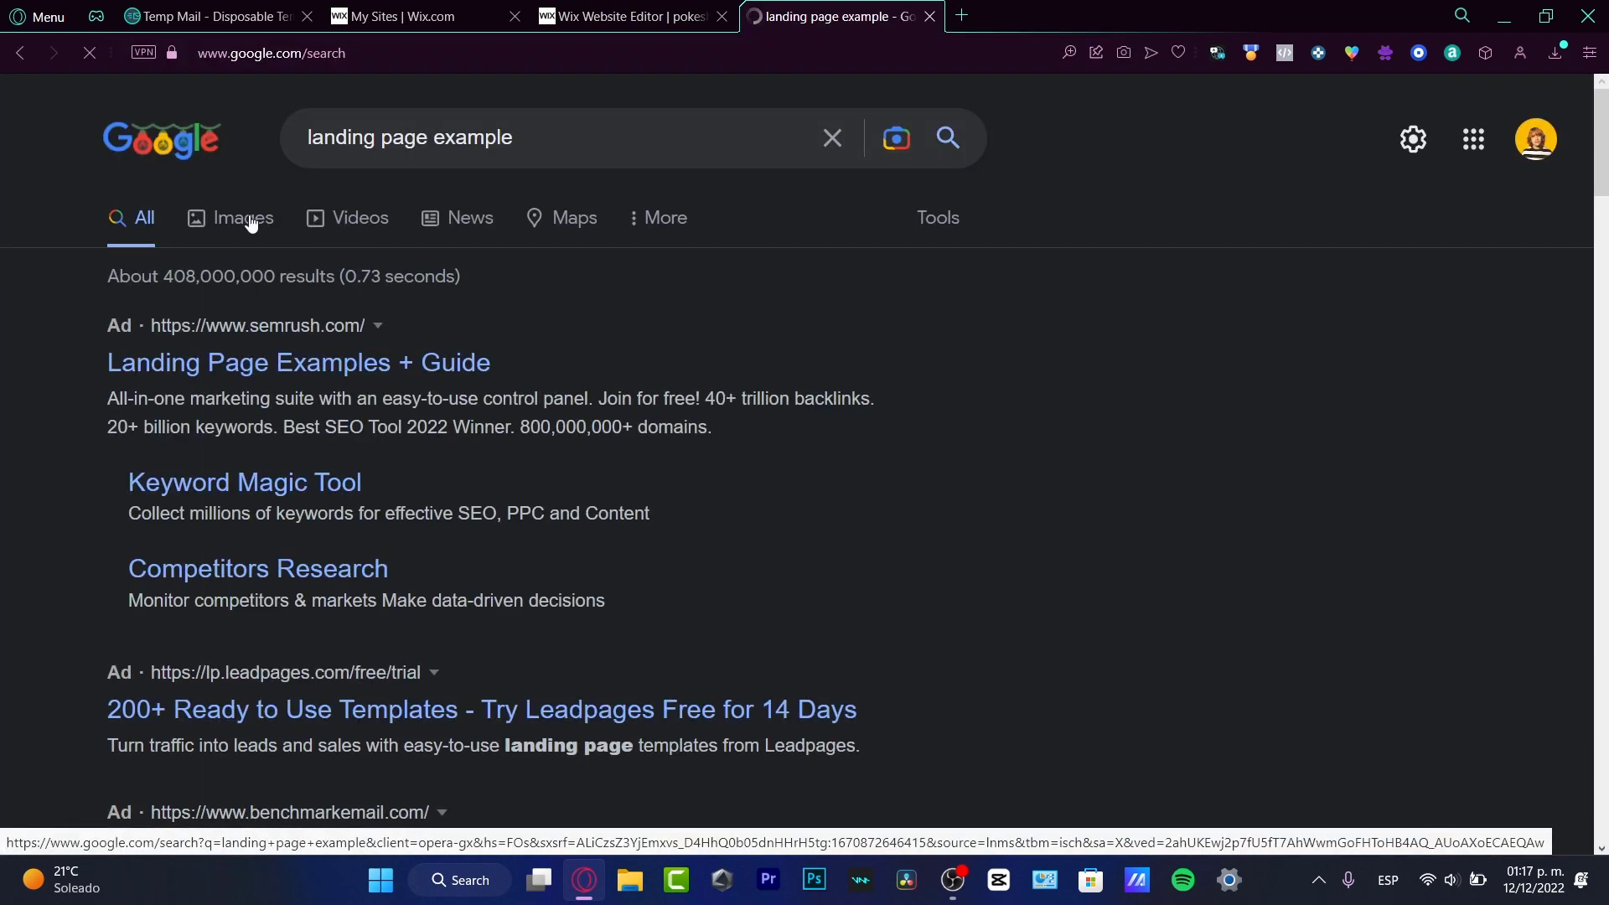
pyautogui.click(305, 248)
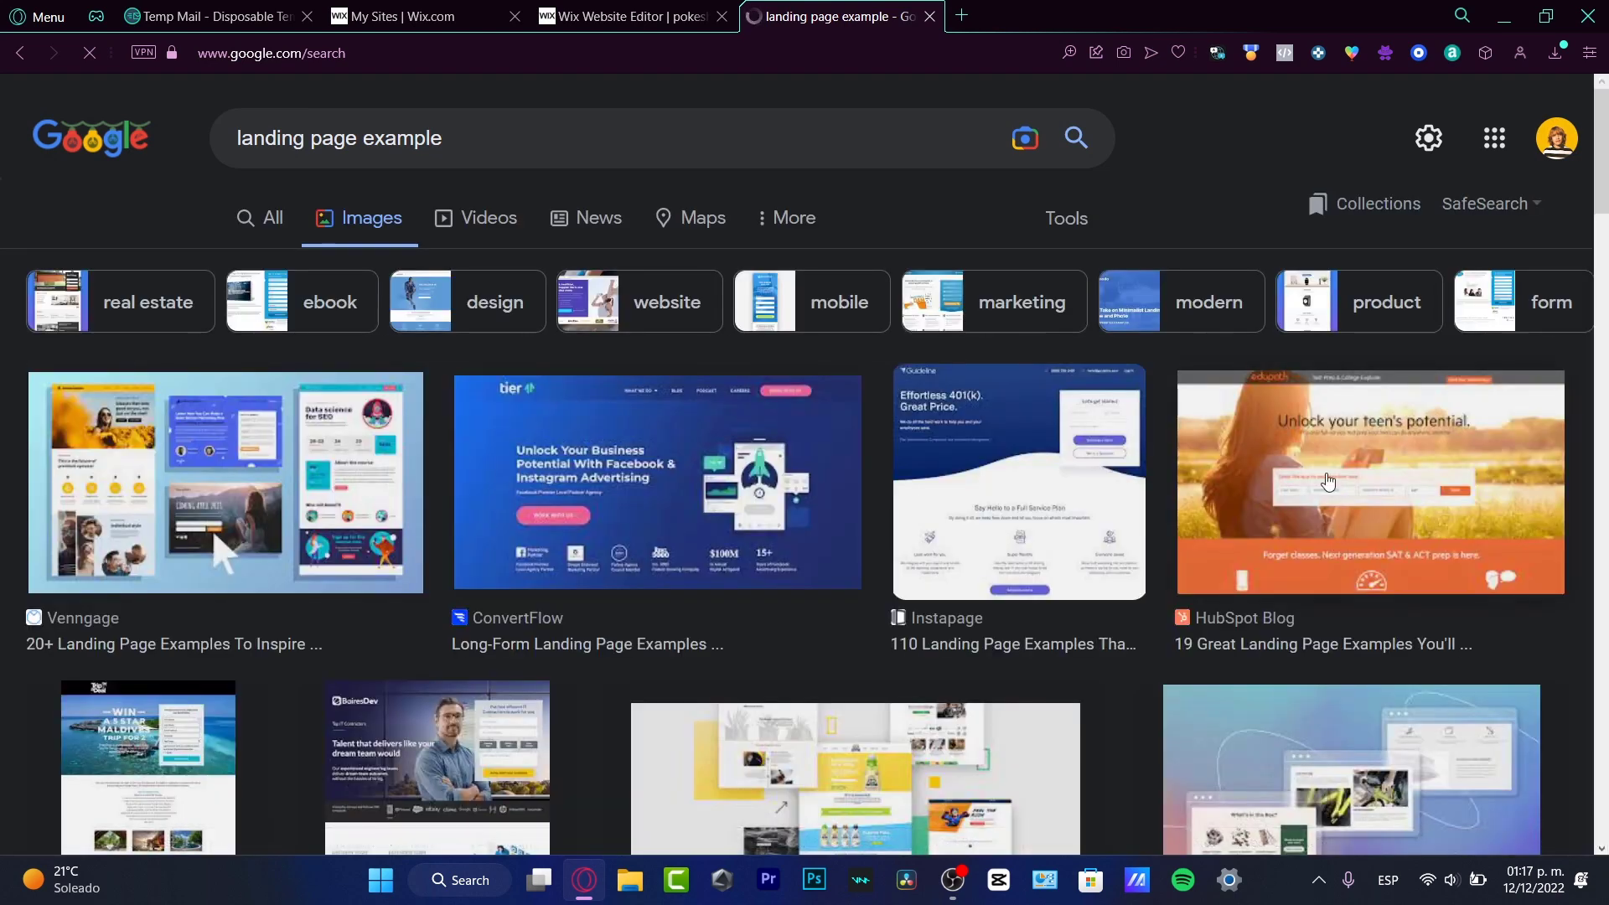
pyautogui.click(226, 482)
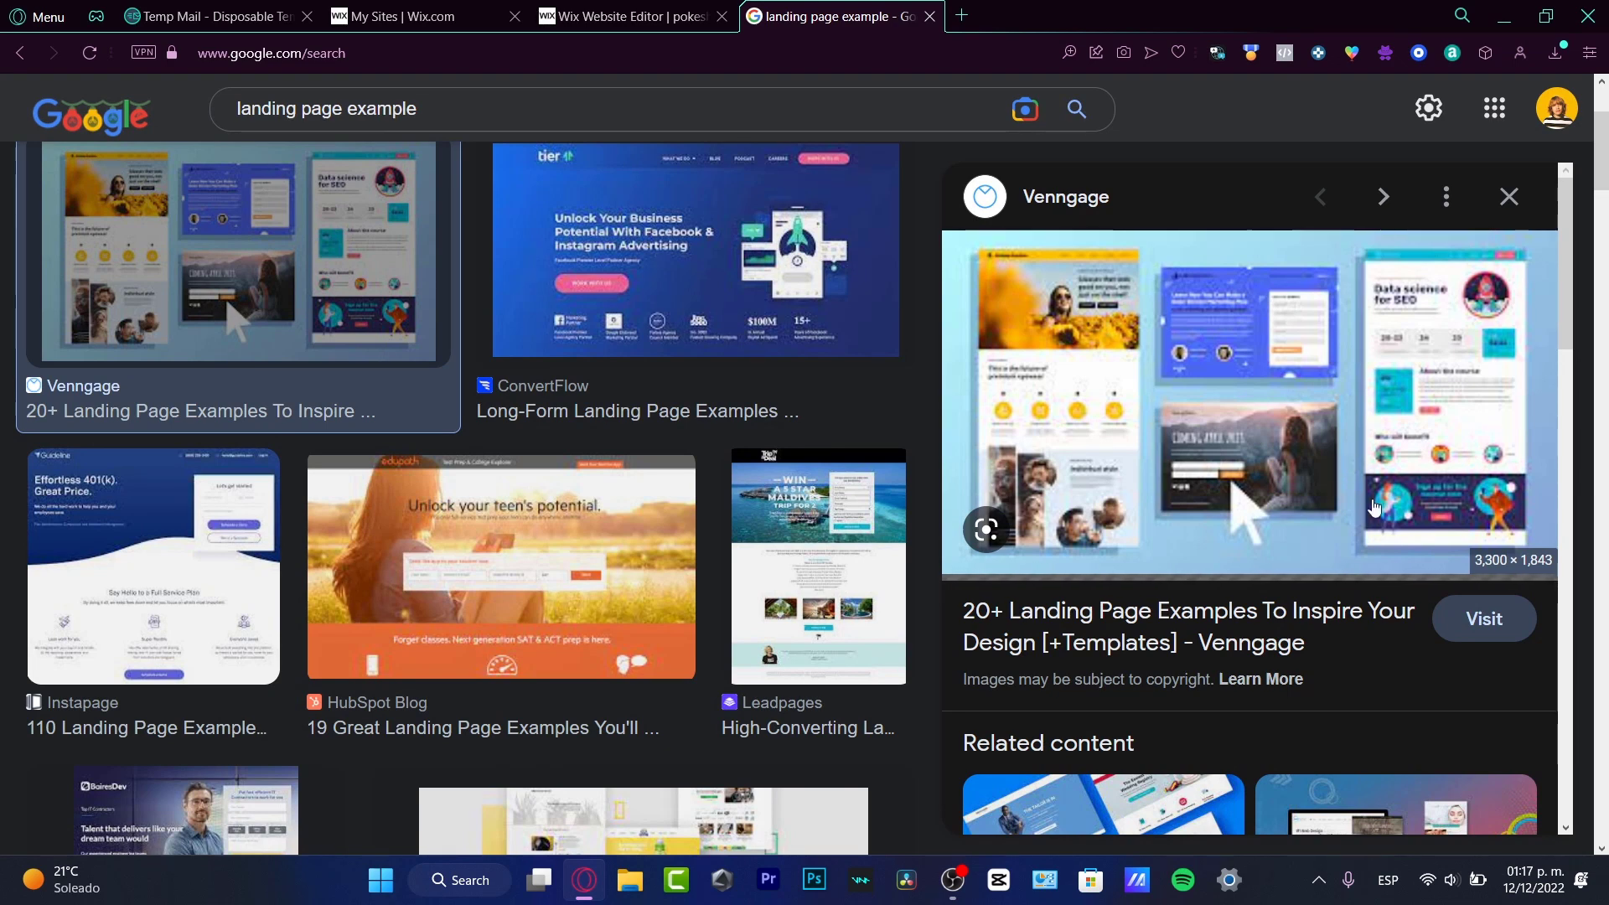
# Step: Return to the Wix editor's mobile header after briefly checking the My Sites dashboard
pyautogui.click(575, 17)
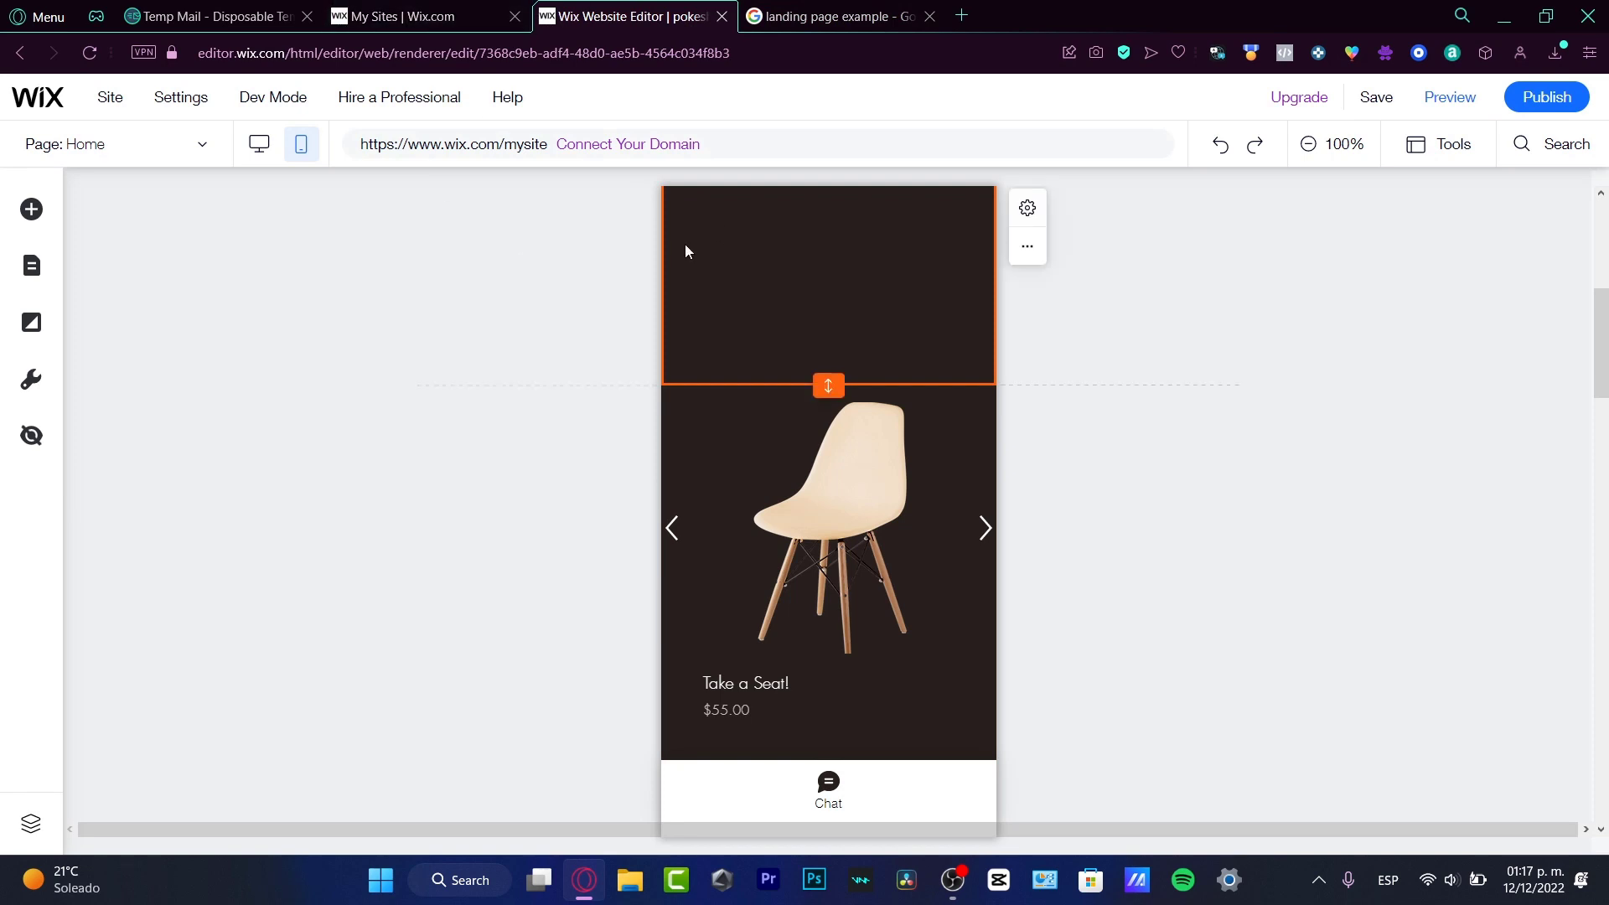
pyautogui.scroll(3, 895, 438)
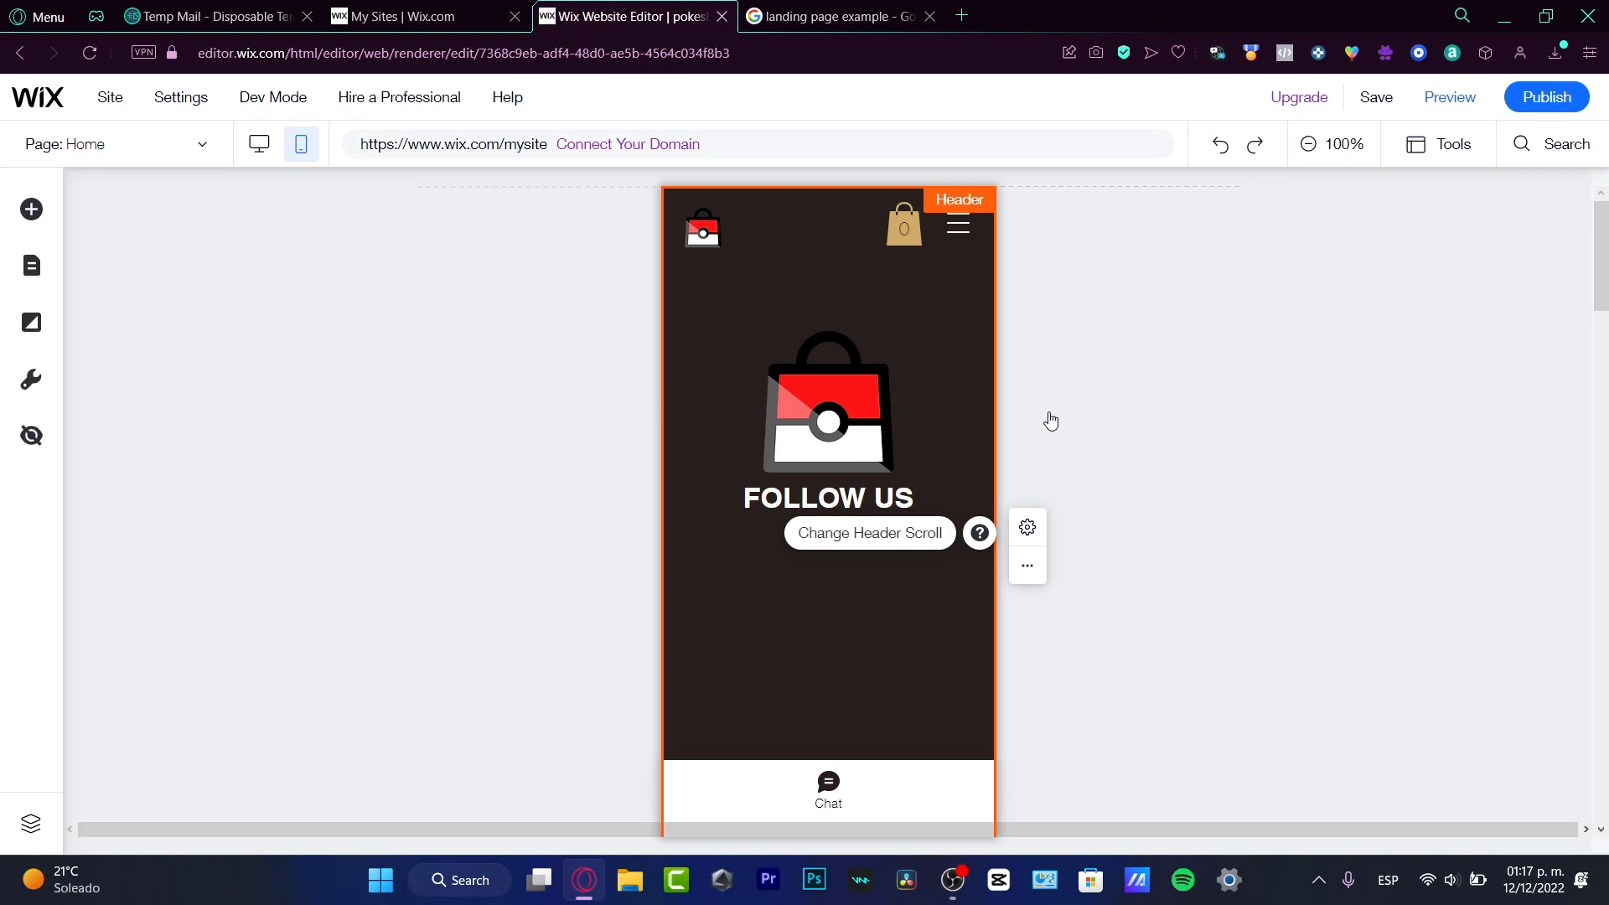
pyautogui.click(451, 15)
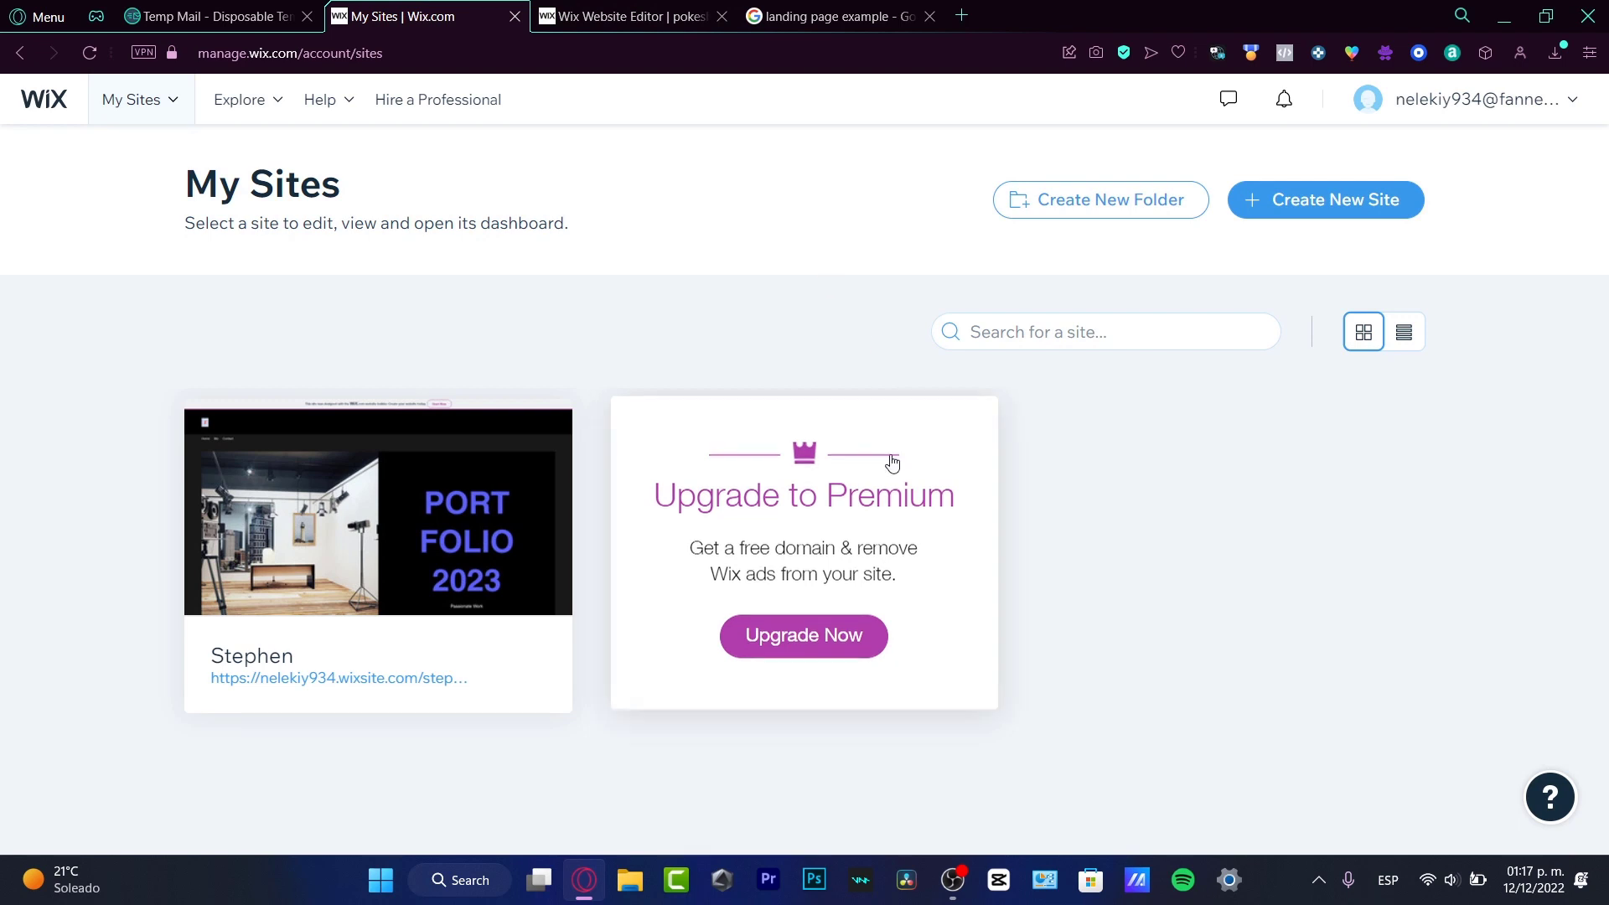
pyautogui.hotkey('ctrl', 'Tab')
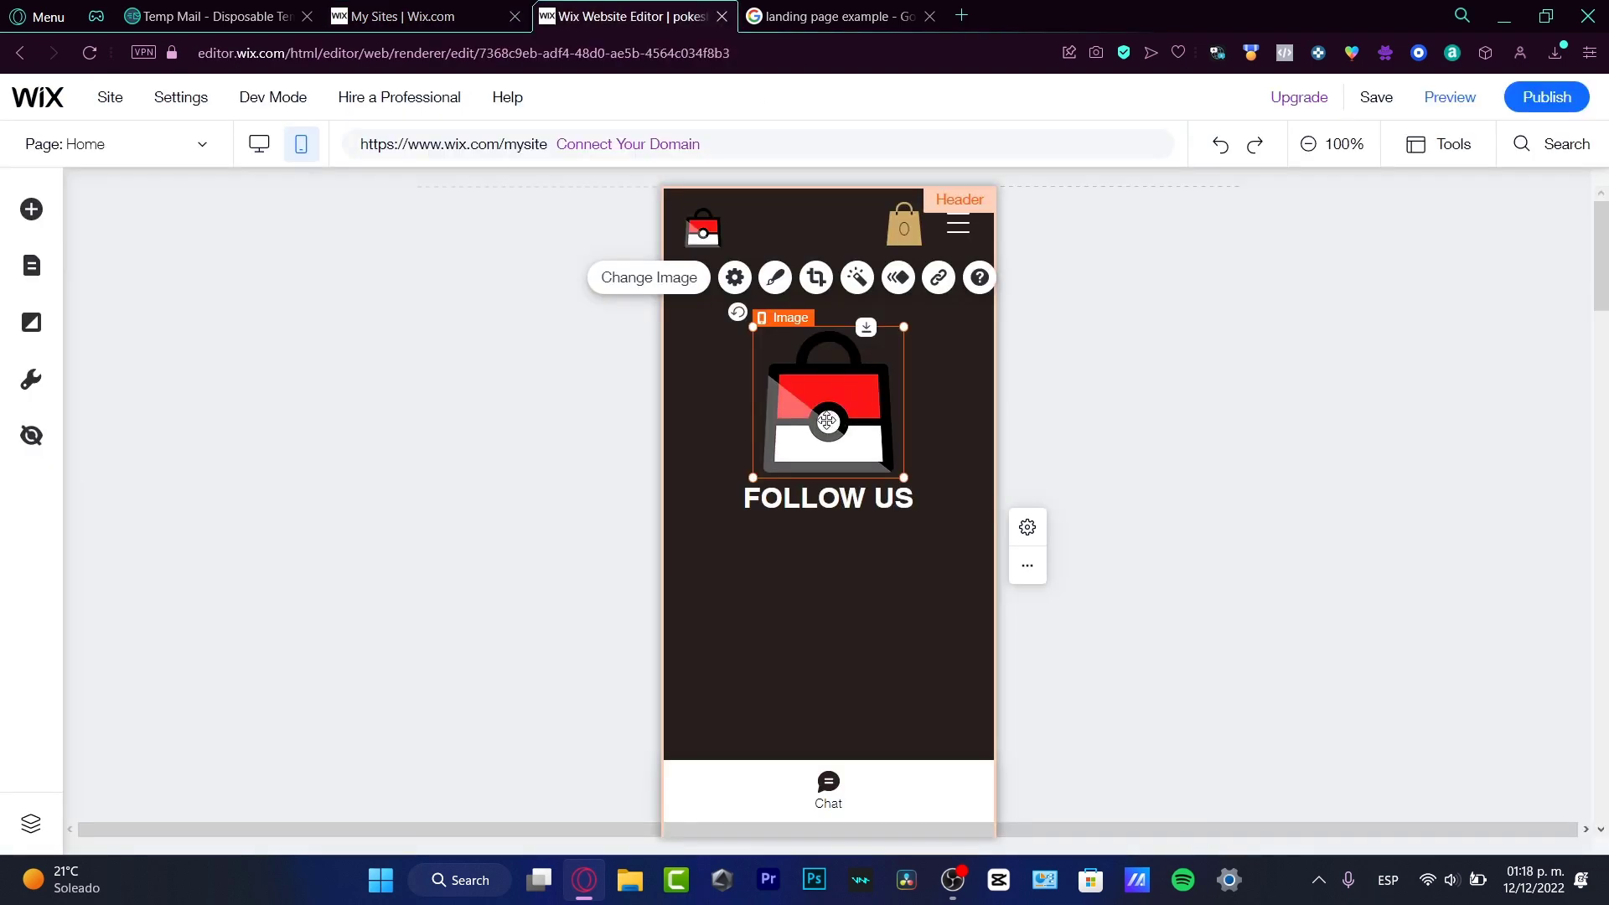